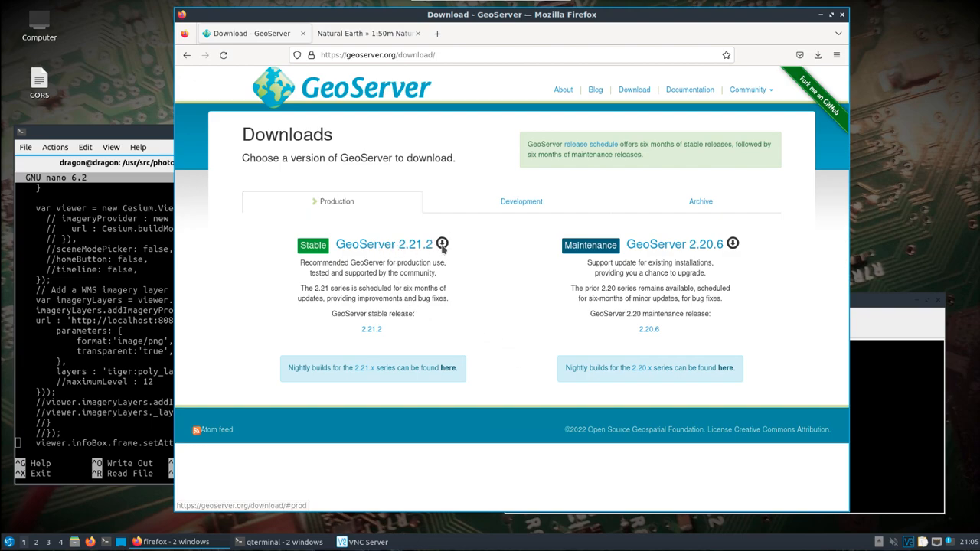
Download the GeoServer 2.21.2 stable platform-independent binary, then return to the Natural Earth tab.
left_click(384, 246)
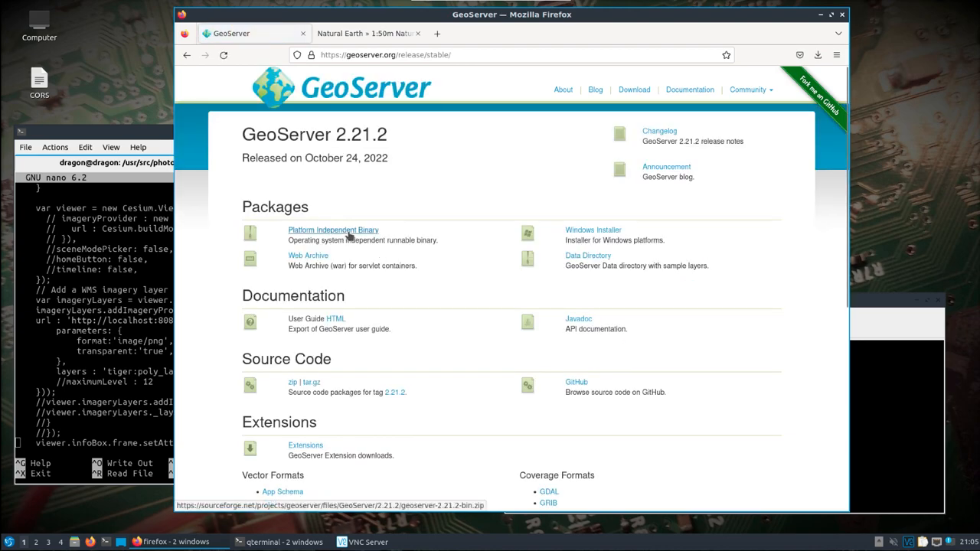
left_click(348, 234)
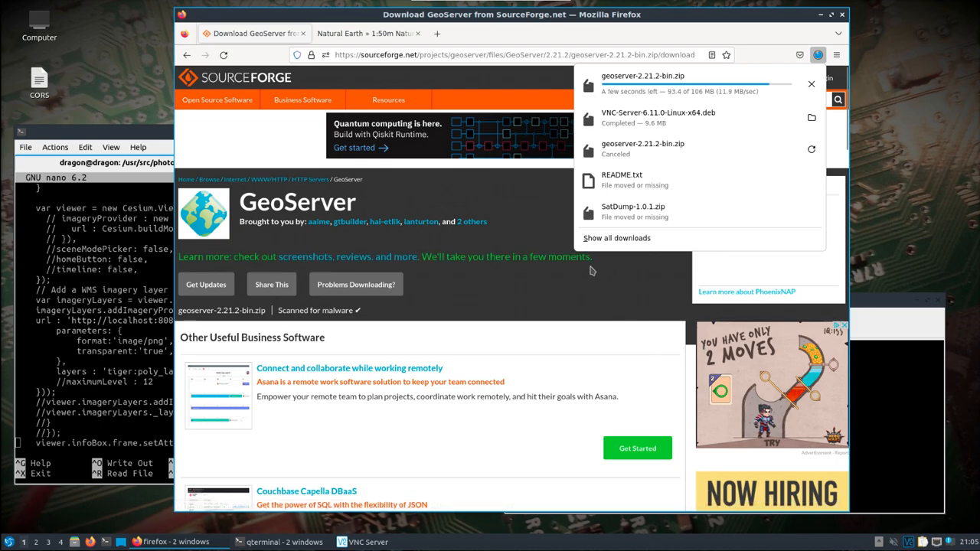
left_click(303, 34)
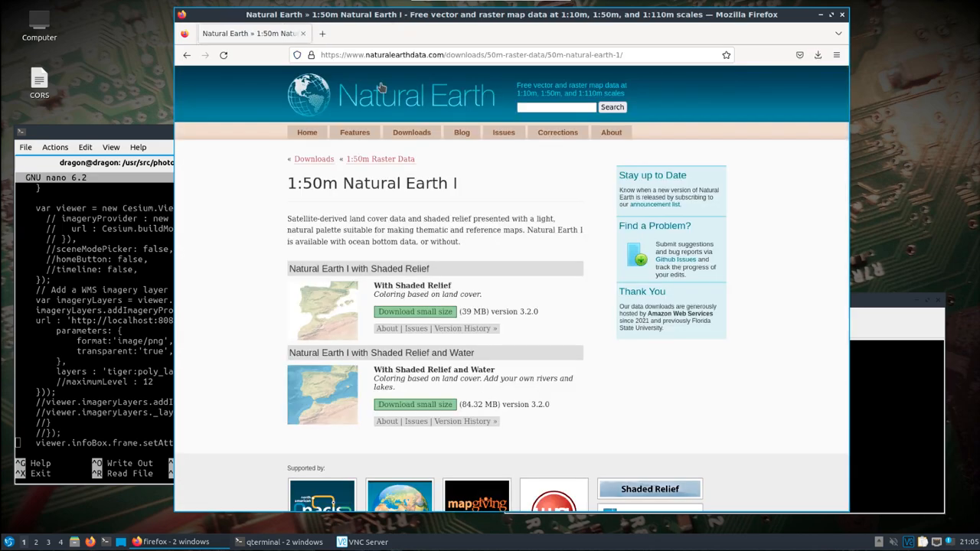
Unzip the geoserver-2.21.2-bin.zip archive in the Downloads folder and list the extracted files.
left_click(866, 411)
left_click_drag(511, 294, 303, 115)
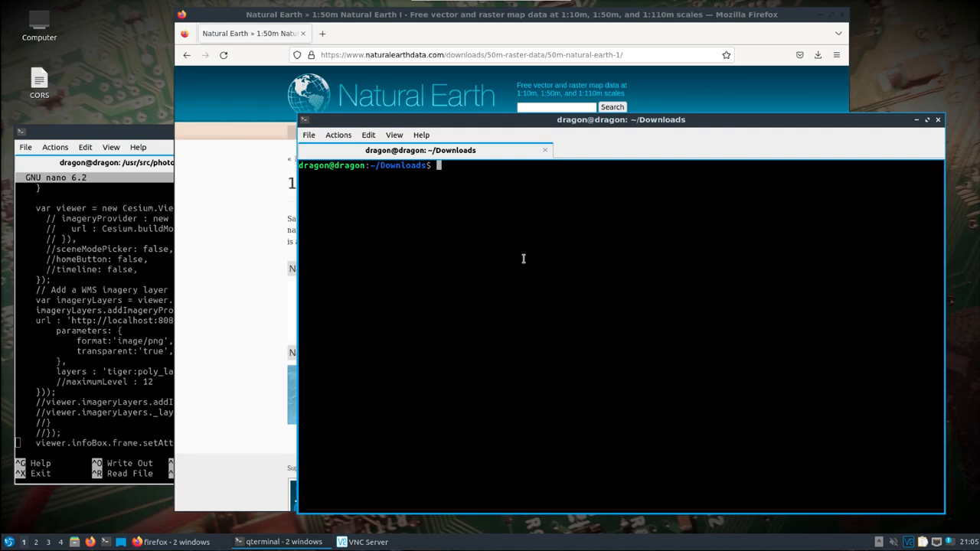
type("ls")
key("Return")
type("unzip g")
key("Tab")
key("Return")
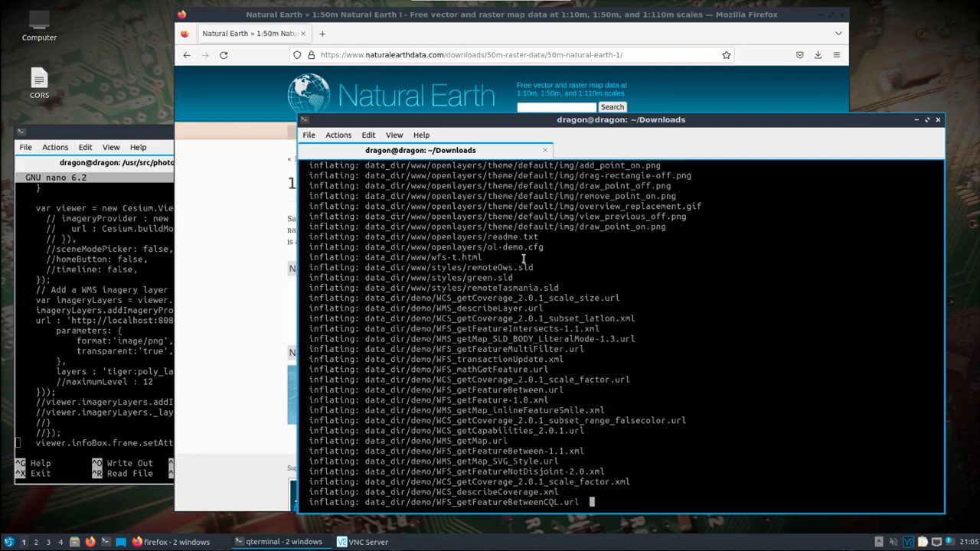
type("ls")
key("Return")
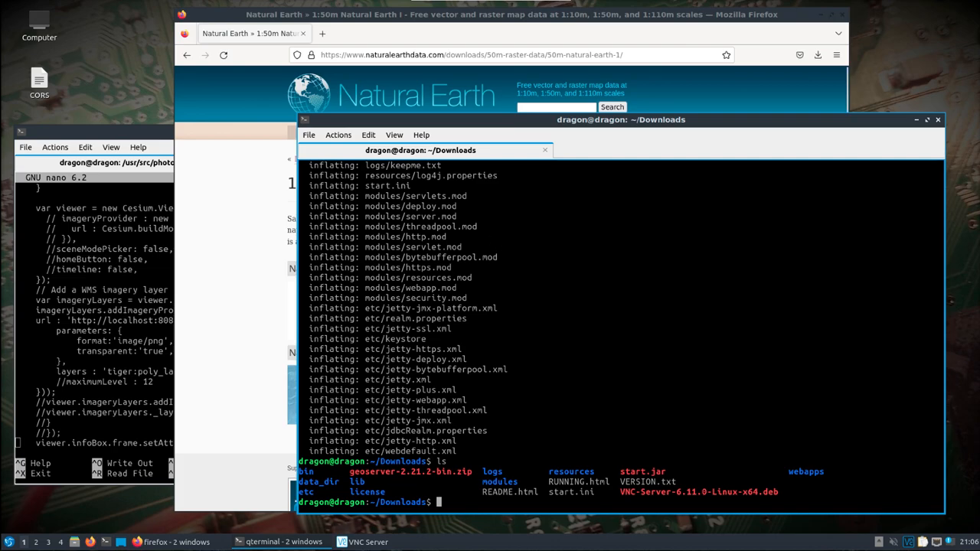
Following the desktop CORS note, open webapps/geoserver/WEB-INF/web.xml in the nano editor.
double_click(40, 81)
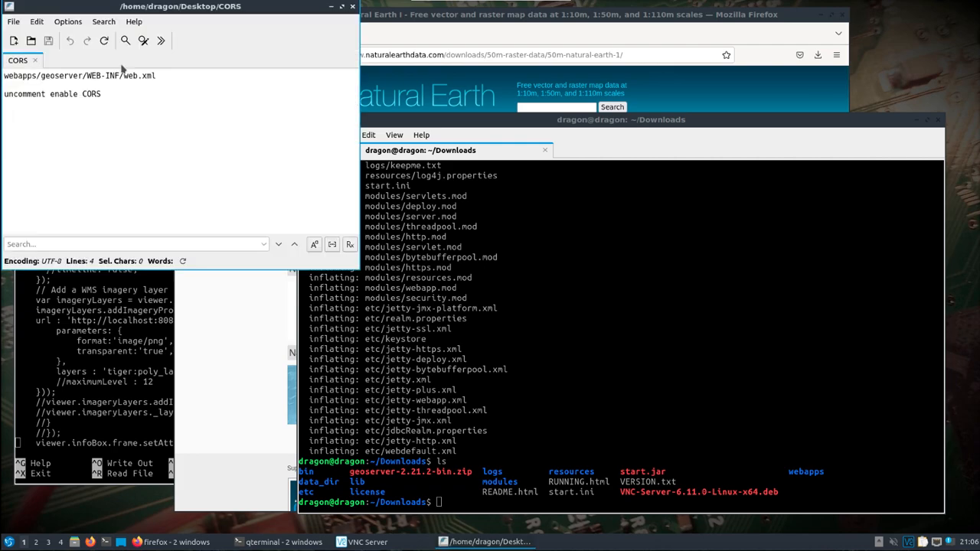
left_click(528, 470)
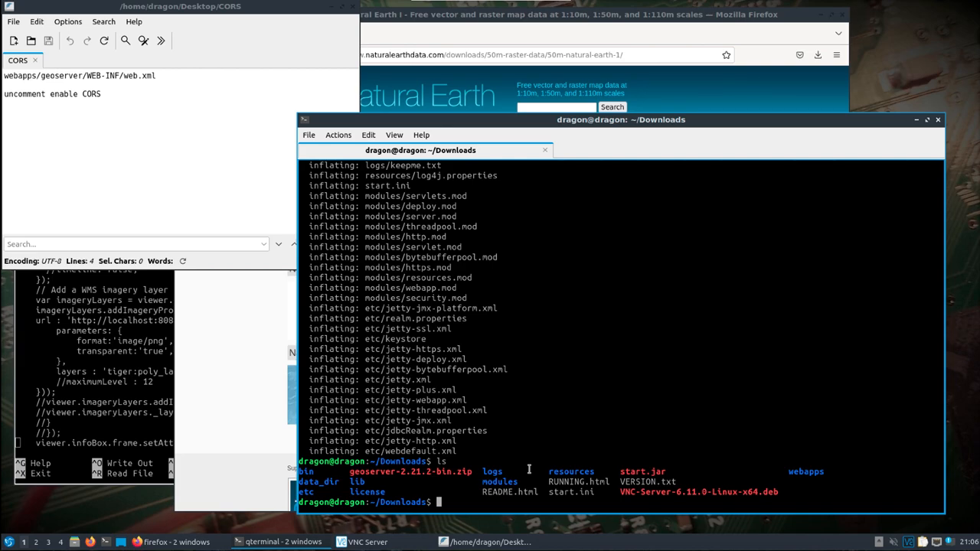
type("cd etc")
key("BackSpace")
key("BackSpace")
key("BackSpace")
type("we")
key("Tab")
type("ge")
key("Tab")
type("W")
key("Tab")
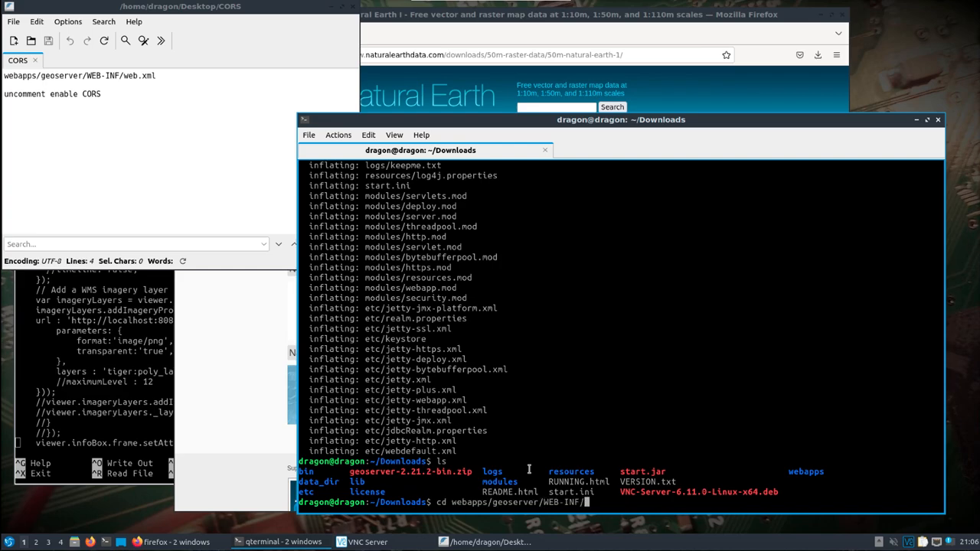
key("Return")
type("nano web.xml")
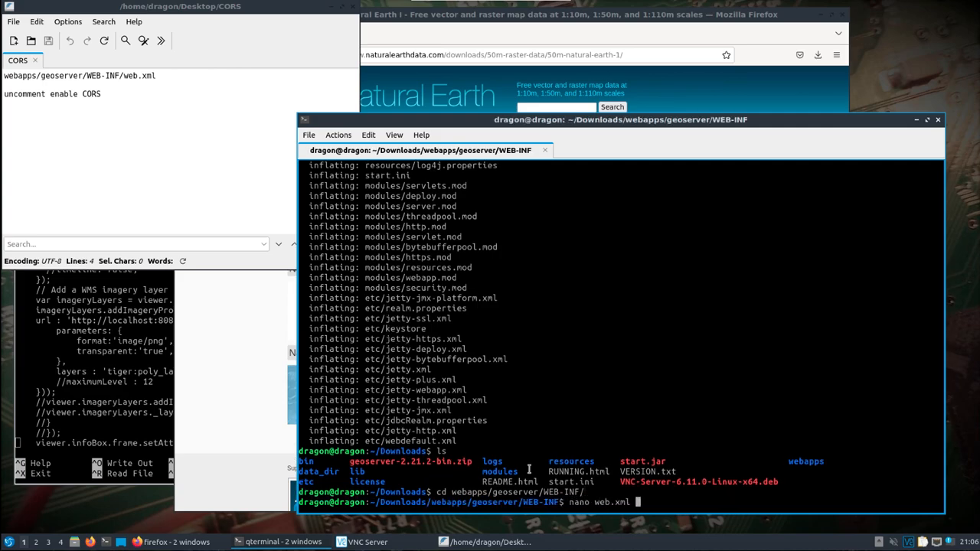
key("Return")
Scroll through web.xml to locate the commented-out CORS filter sections.
key("Down")
key("Down")
key("Down")
key("Down")
key("Down")
key("Down")
key("Down")
key("Down")
key("Down")
key("Down")
key("Down")
key("Down")
key("Down")
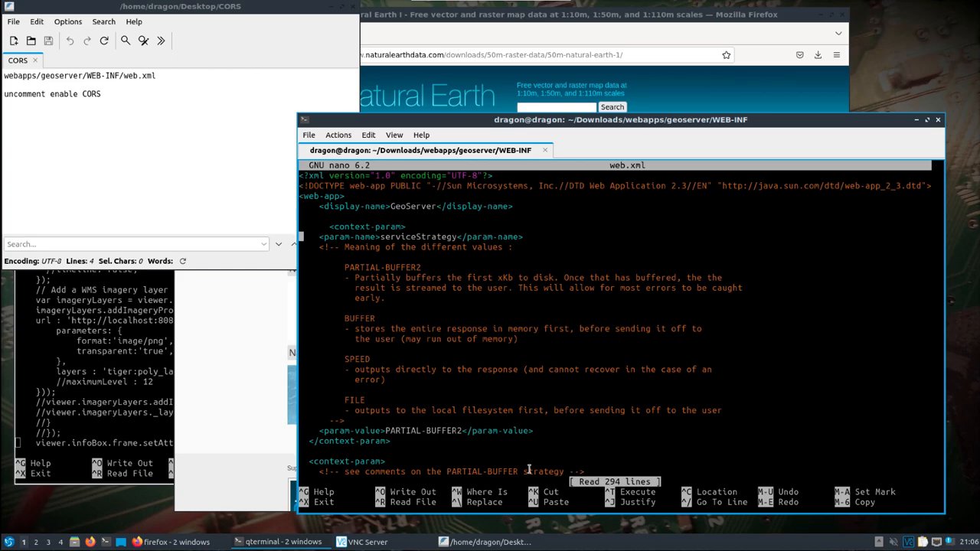
key("Page_Down")
key("Page_Down")
key("Page_Down")
key("Page_Down")
key("Page_Down")
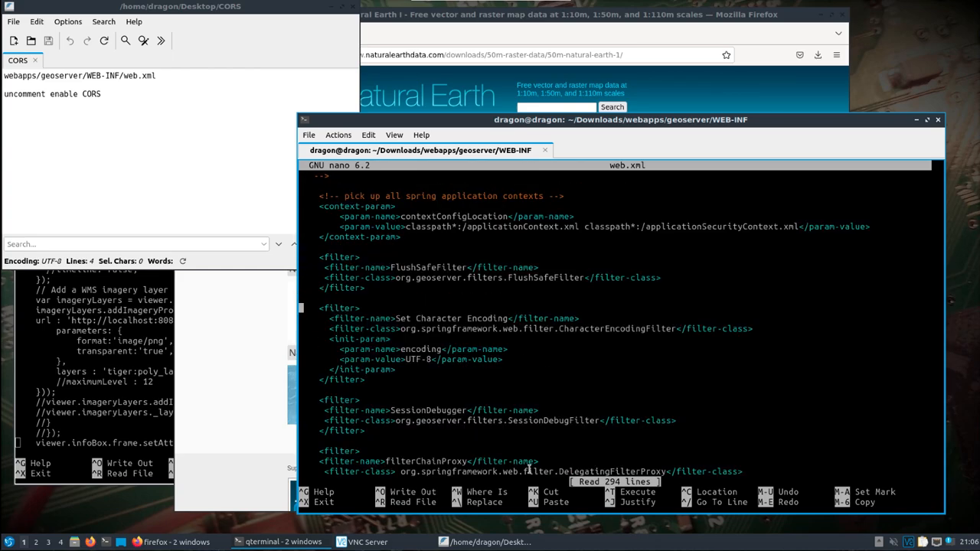
key("Page_Down")
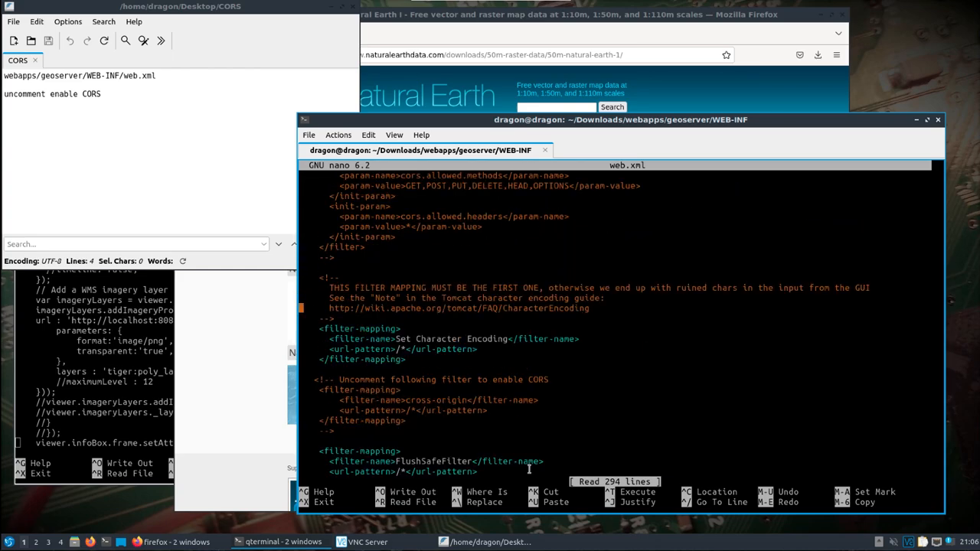
key("Page_Down")
key("Page_Down")
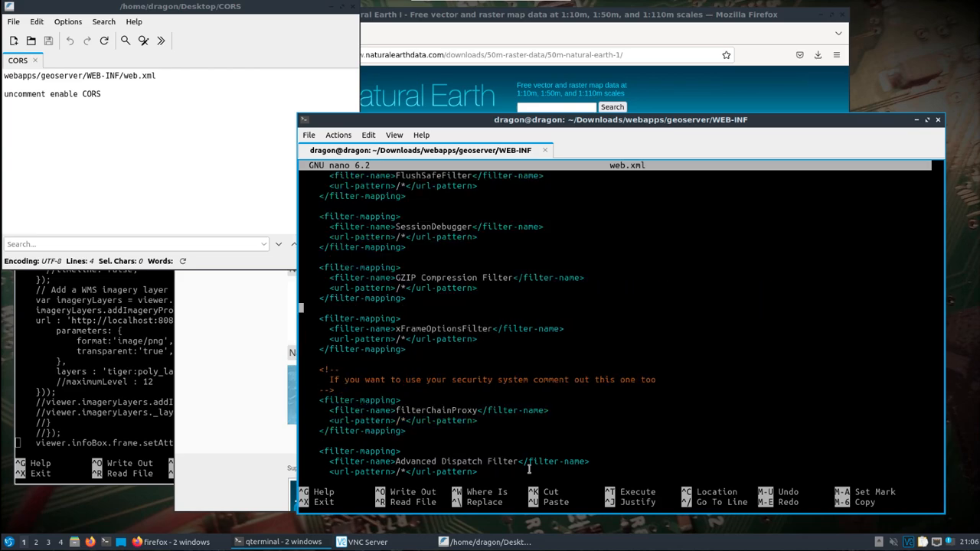
key("Page_Down")
key("Page_Down")
key("Page_Down")
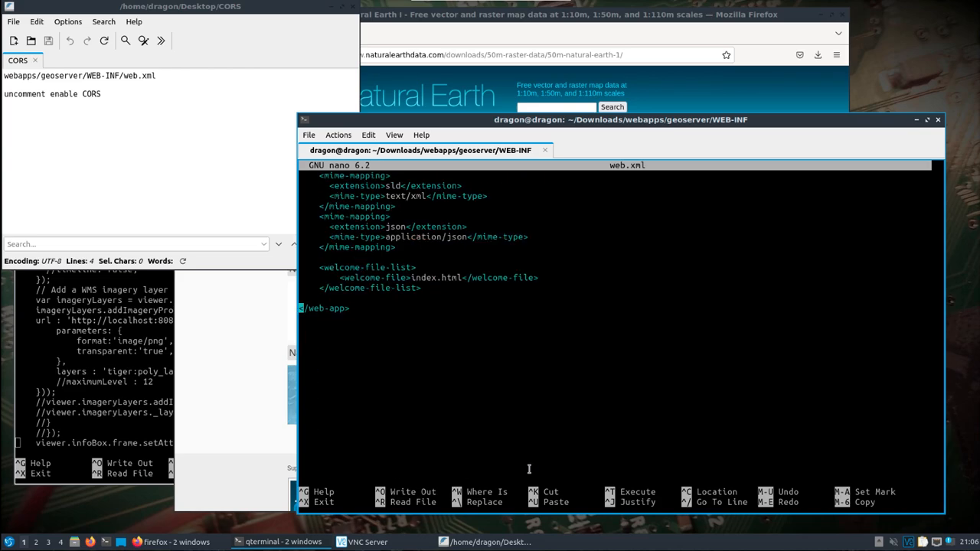
key("Page_Up")
key("Page_Up")
key("Page_Up")
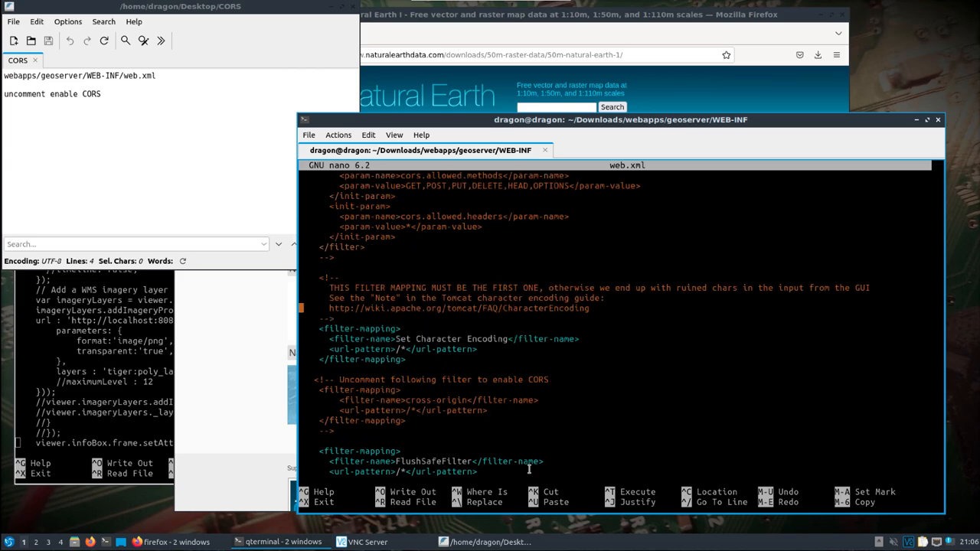
Uncomment the cross-origin filter-mapping block marked to enable CORS.
key("Down")
key("Down")
key("Down")
key("Down")
key("Down")
key("Down")
key("Down")
key("Right")
key("Right")
key("Right")
key("Right")
key("Right")
key("Right")
key("Right")
key("Right")
key("Right")
key("Right")
key("Right")
key("Right")
key("Right")
key("Right")
key("Right")
key("Right")
key("Right")
key("Right")
key("Right")
key("Right")
key("Right")
key("Right")
key("Right")
key("Right")
key("Right")
key("Right")
key("Right")
key("Right")
key("Right")
key("Right")
key("Right")
key("Right")
key("Right")
key("Right")
key("Right")
key("Right")
key("Right")
key("Right")
key("Right")
key("Right")
key("Right")
key("Right")
key("Right")
key("Right")
type("-->")
key("Down")
key("Down")
key("Down")
key("Down")
key("Down")
key("BackSpace")
key("BackSpace")
key("BackSpace")
key("BackSpace")
key("BackSpace")
key("BackSpace")
key("BackSpace")
key("BackSpace")
Uncomment the cross-origin filter block for enabling CORS in Jetty.
key("Up")
key("Up")
key("Up")
key("Up")
key("Up")
key("Up")
key("Up")
key("Up")
key("Up")
key("Up")
key("Up")
key("Up")
key("Up")
key("Up")
key("Up")
key("Up")
key("Up")
key("Up")
key("Up")
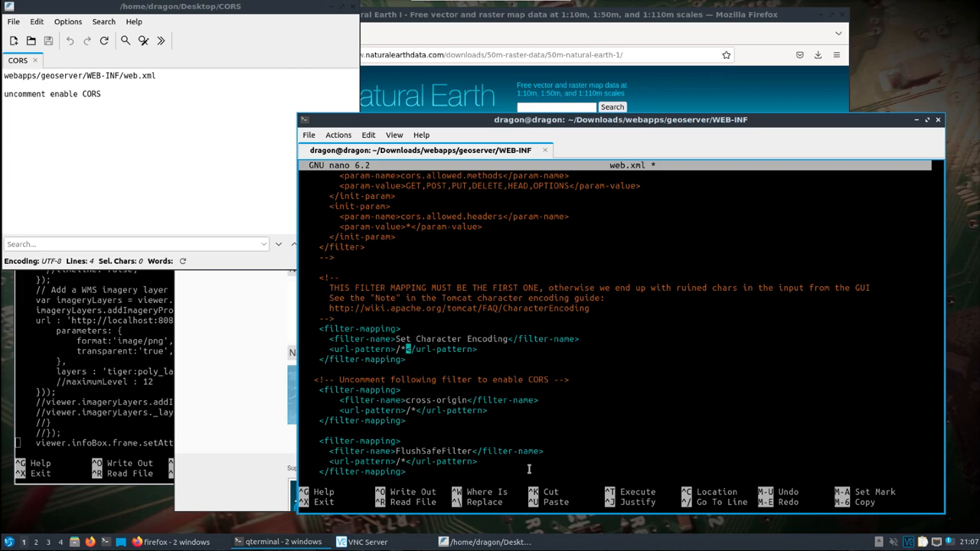
key("Up")
key("Up")
key("Up")
key("Up")
key("Up")
key("Up")
key("Up")
key("Up")
key("Up")
key("Up")
key("Up")
key("Up")
key("Up")
key("Up")
key("Up")
key("Up")
key("Up")
key("Up")
key("Up")
key("Up")
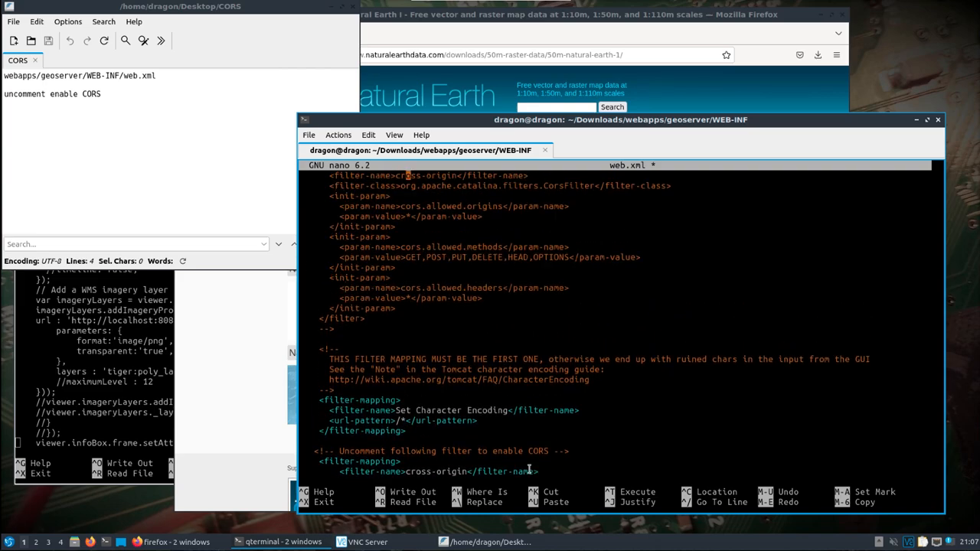
key("Down")
key("Down")
key("Down")
key("Down")
key("Down")
key("Down")
key("Down")
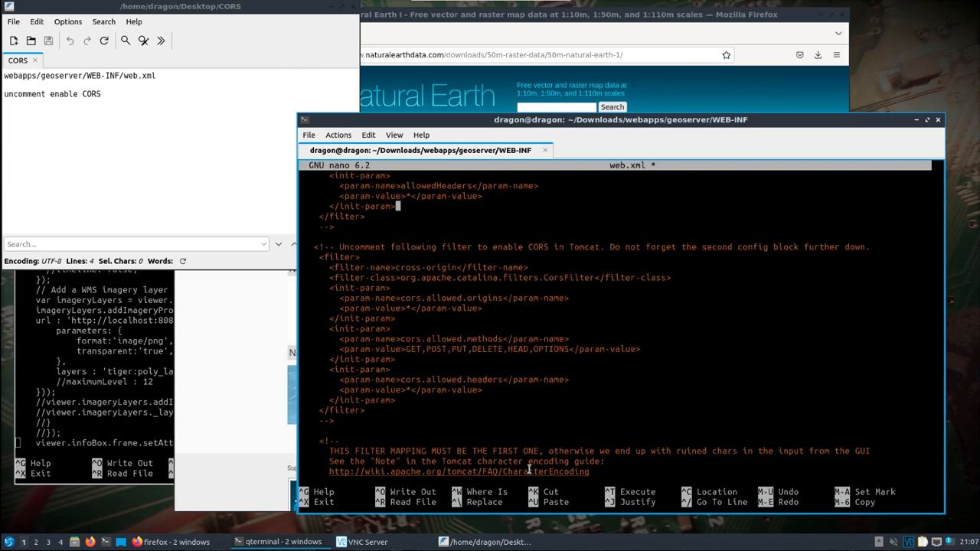
key("Right")
key("Right")
key("Right")
key("Up")
key("Up")
key("Up")
key("Up")
key("Up")
key("Up")
key("Up")
key("Up")
key("Up")
key("Up")
key("Up")
key("Up")
key("Up")
key("Up")
key("Up")
key("Up")
key("Up")
key("Up")
key("Up")
key("Up")
key("Up")
key("Up")
key("Up")
key("Up")
key("Up")
key("Up")
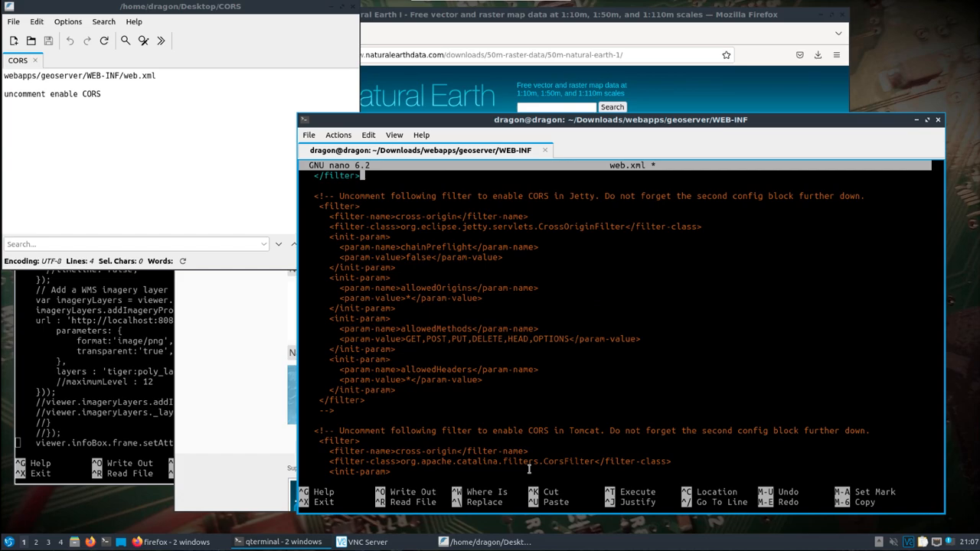
key("Down")
key("Down")
key("Down")
key("Right")
key("Right")
key("Right")
key("Right")
key("Right")
key("Right")
key("Right")
key("Right")
key("Right")
key("Right")
key("Right")
key("Right")
key("Right")
key("Right")
key("Right")
key("Right")
key("Right")
key("Right")
key("Right")
key("Right")
key("Right")
key("Right")
key("Right")
key("Right")
key("Right")
key("Right")
key("Right")
key("Right")
key("Right")
key("Right")
key("Right")
key("Right")
key("Right")
key("Right")
key("Right")
key("Right")
key("Right")
key("Right")
key("Right")
key("Right")
key("Right")
key("Right")
key("Right")
key("Right")
key("Right")
key("Right")
key("Right")
key("Right")
key("Right")
key("Right")
key("Right")
key("Right")
key("Right")
key("Right")
key("Right")
key("Right")
key("Right")
key("Right")
key("Right")
key("Right")
key("Right")
key("Right")
key("Right")
key("Right")
key("Right")
key("Right")
key("Right")
key("Right")
key("Right")
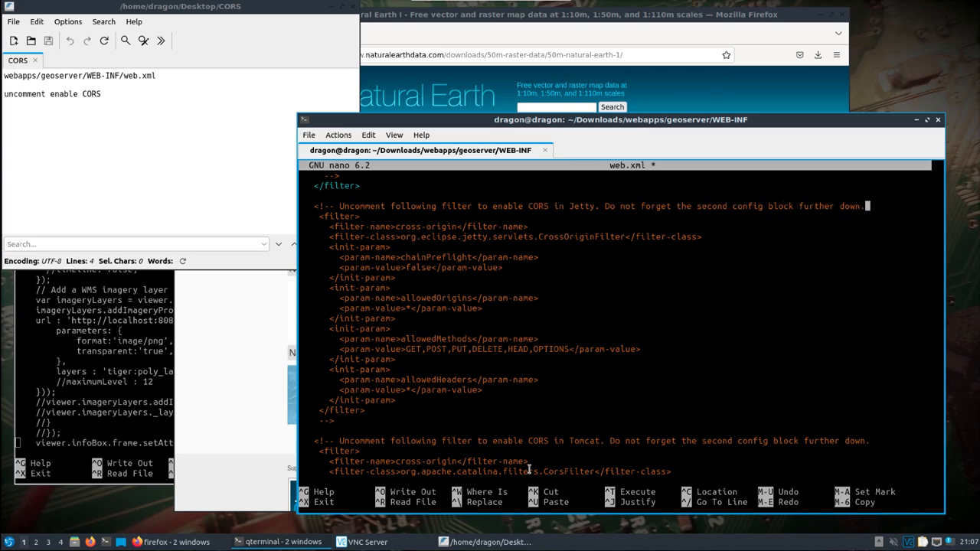
type("-->")
key("Down")
key("Down")
key("Down")
key("Down")
key("Down")
key("Down")
key("Down")
key("Down")
key("Down")
key("Down")
key("Down")
key("Down")
key("Down")
key("Down")
key("Down")
key("Down")
key("Down")
key("Down")
key("Down")
key("Down")
key("Down")
key("Delete")
key("BackSpace")
key("BackSpace")
key("BackSpace")
key("BackSpace")
key("BackSpace")
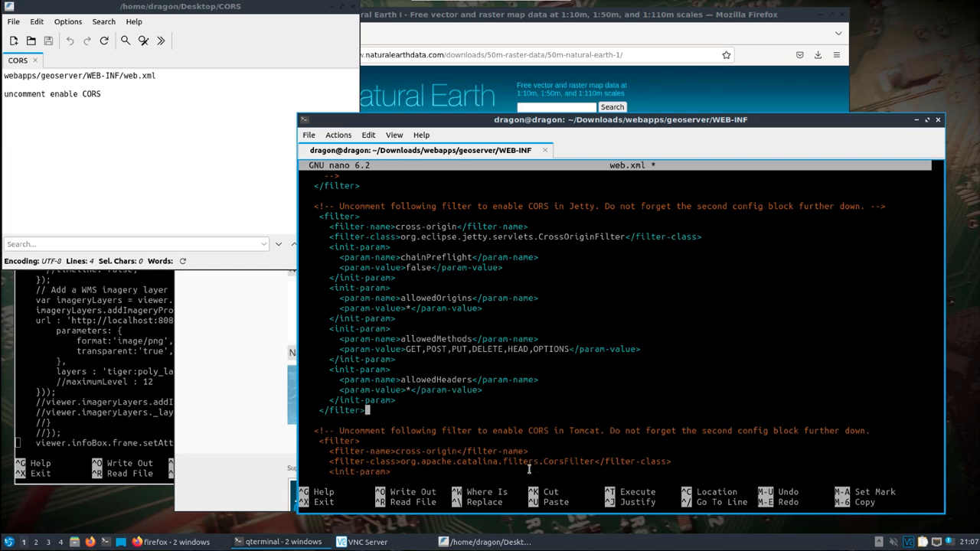
Save web.xml and exit nano.
key("ctrl+o")
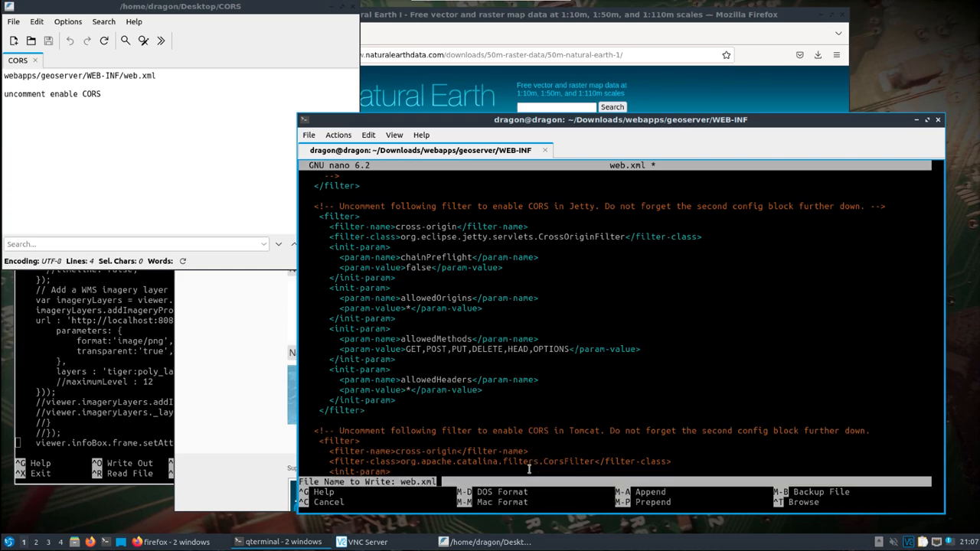
key("Return")
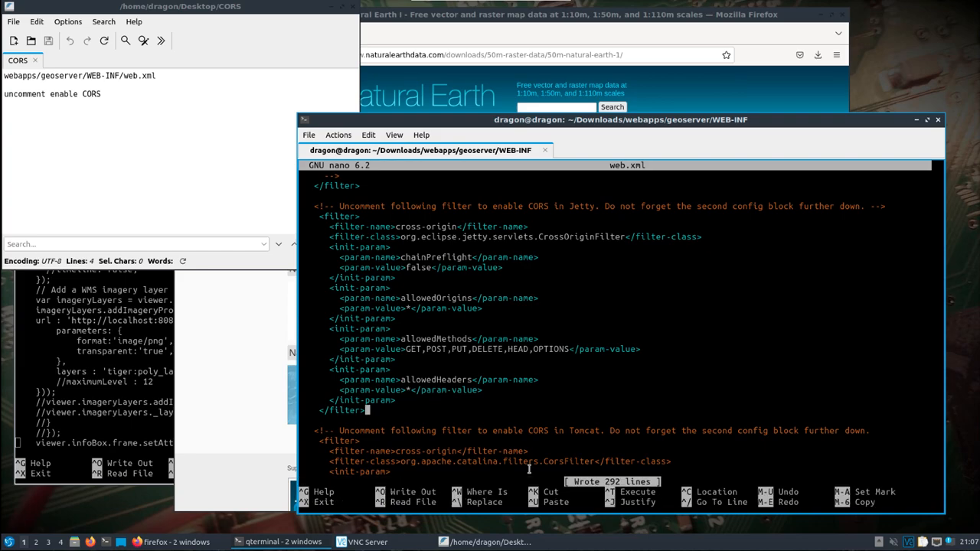
key("ctrl+x")
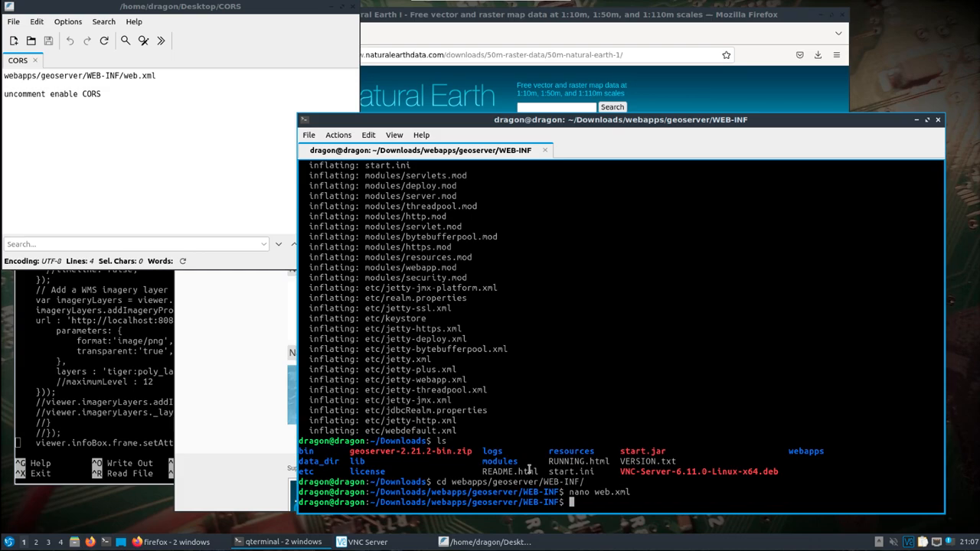
Navigate back up to the Downloads folder and list its contents.
type("cd bi")
key("BackSpace")
key("BackSpace")
key("BackSpace")
key("BackSpace")
key("BackSpace")
type("cd ../../..bi")
key("BackSpace")
key("BackSpace")
key("BackSpace")
key("BackSpace")
type("g")
key("Tab")
key("BackSpace")
key("BackSpace")
key("BackSpace")
key("BackSpace")
key("BackSpace")
key("BackSpace")
key("BackSpace")
key("BackSpace")
key("BackSpace")
key("Return")
type("ls")
key("Return")
type("cd ..")
key("Return")
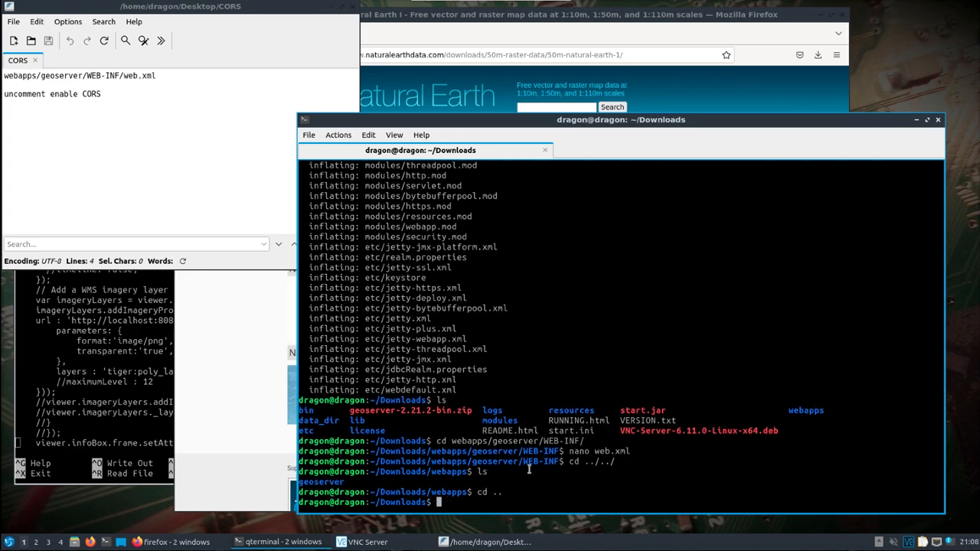
type("ls")
key("Return")
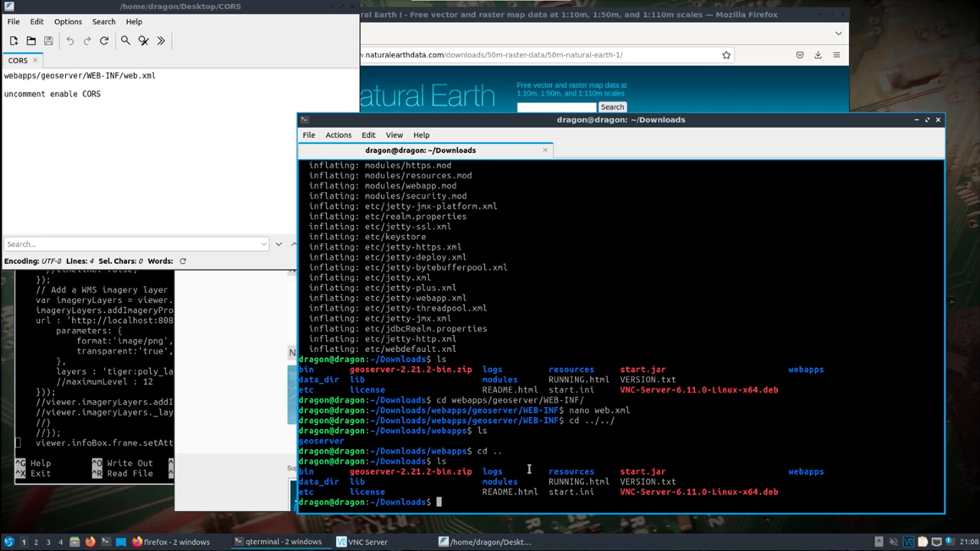
Change into the bin folder and run startup.sh to start GeoServer.
type("cd bin/")
key("Return")
type("ls")
key("Return")
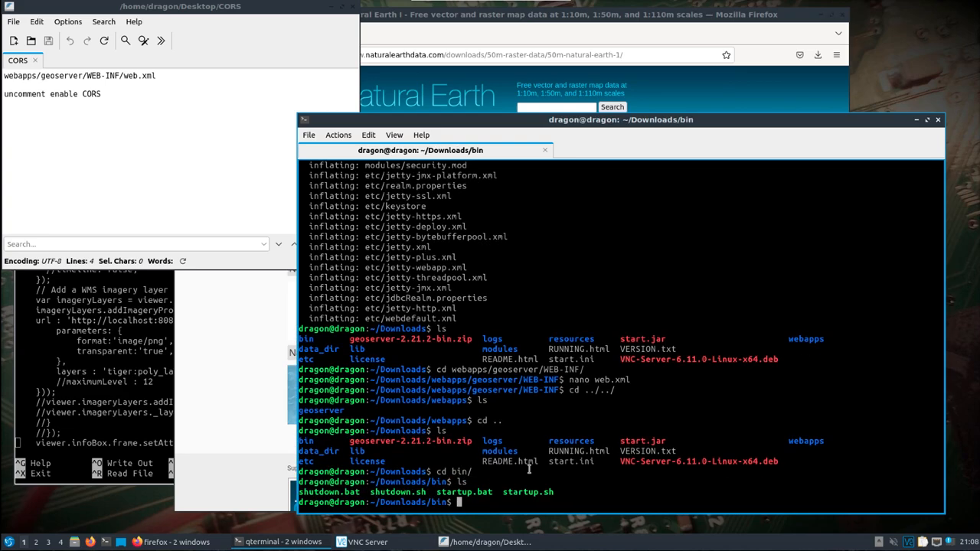
type("./startup.s")
key("Tab")
key("Return")
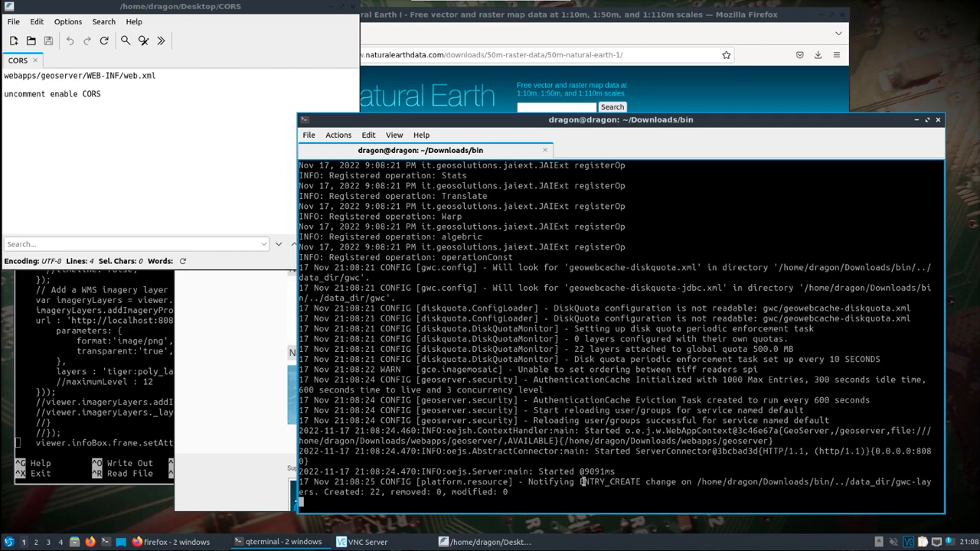
Copy the 0.0.0.0:8080 server address from the startup log.
double_click(877, 451)
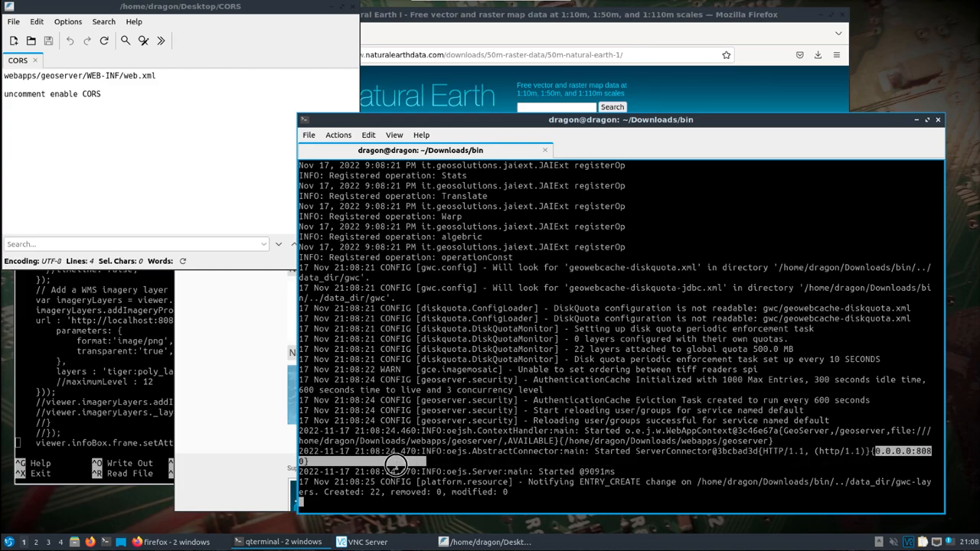
right_click(301, 463)
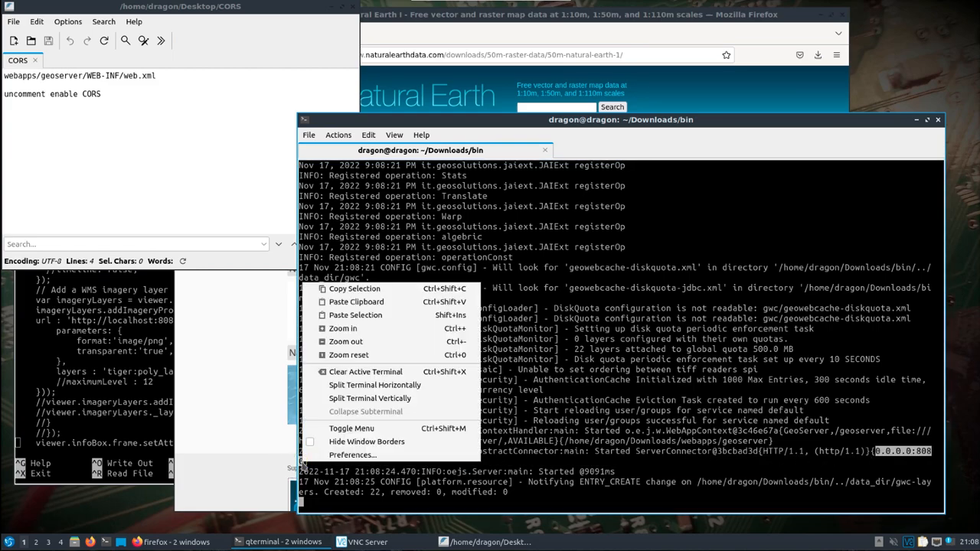
left_click(353, 288)
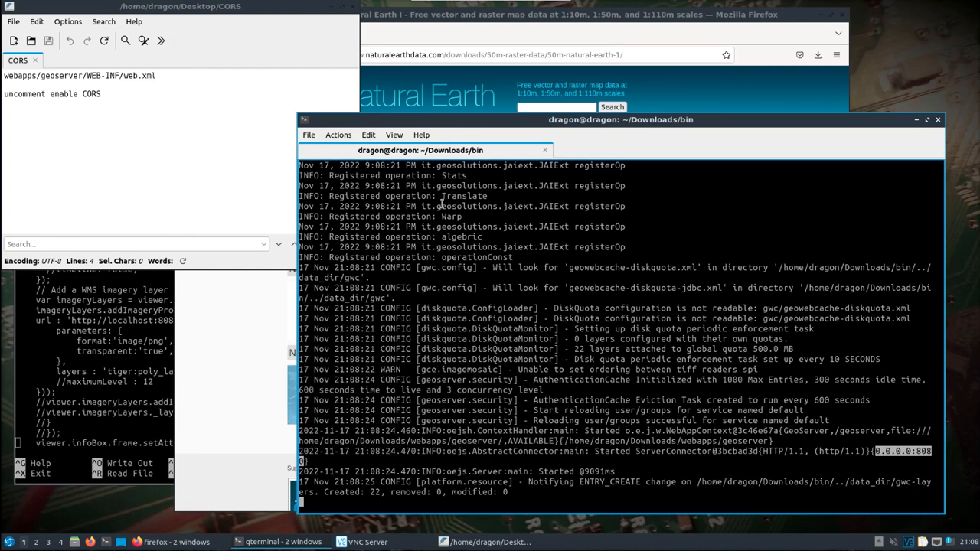
Open 0.0.0.0:8080 in a new browser tab and follow the /geoserver link to the GeoServer welcome page.
left_click(435, 20)
left_click(320, 33)
right_click(327, 54)
left_click(349, 126)
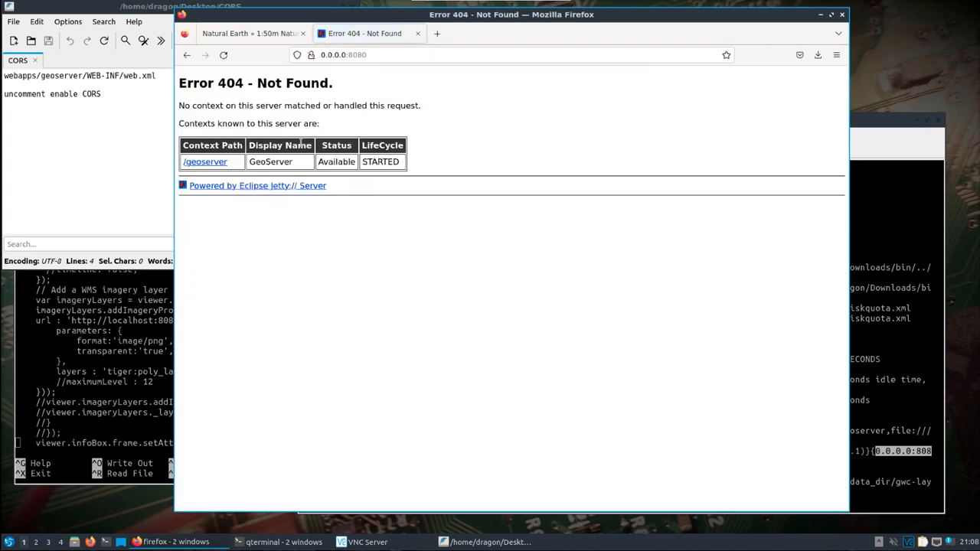
left_click(218, 162)
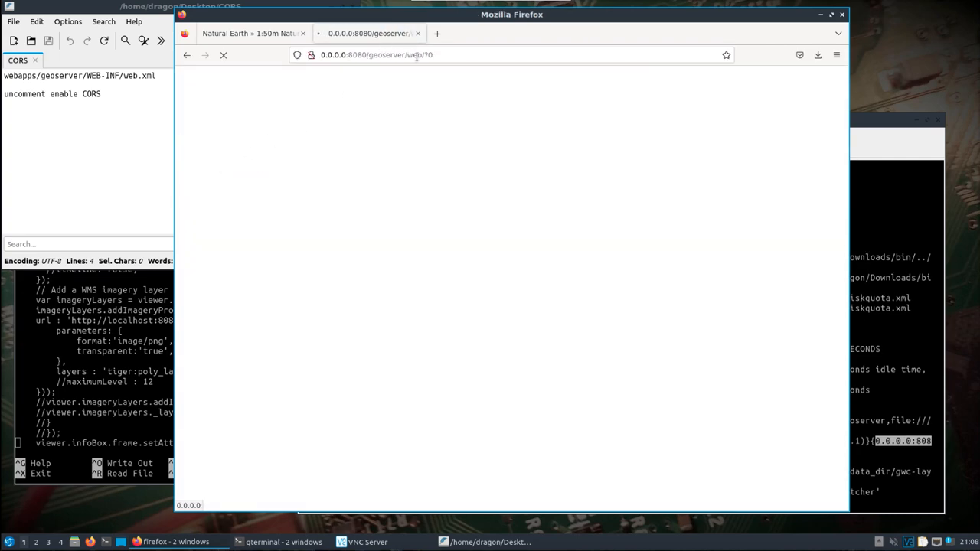
left_click(428, 82)
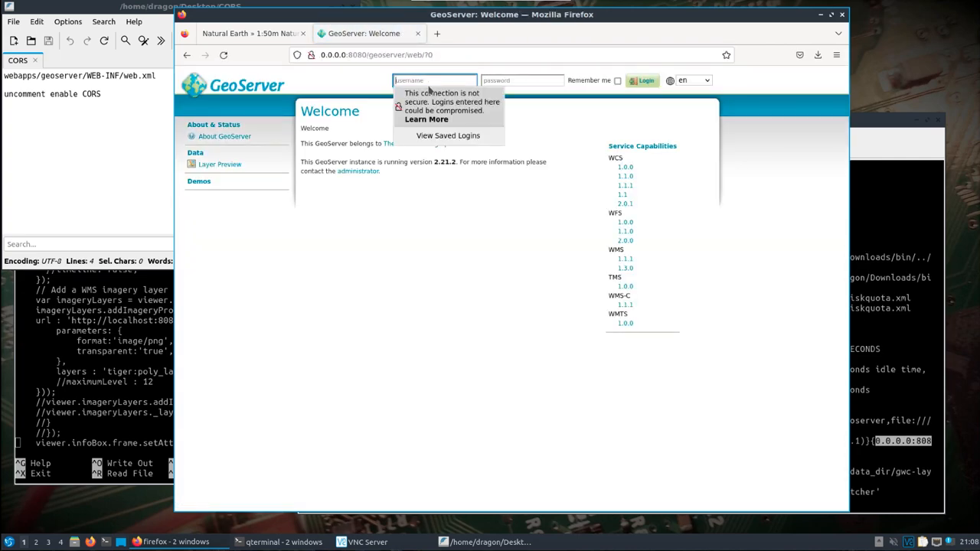
Log in to GeoServer as admin with the account password and dismiss the browser's save-login offer.
type("admin")
key("Tab")
type("geoserver")
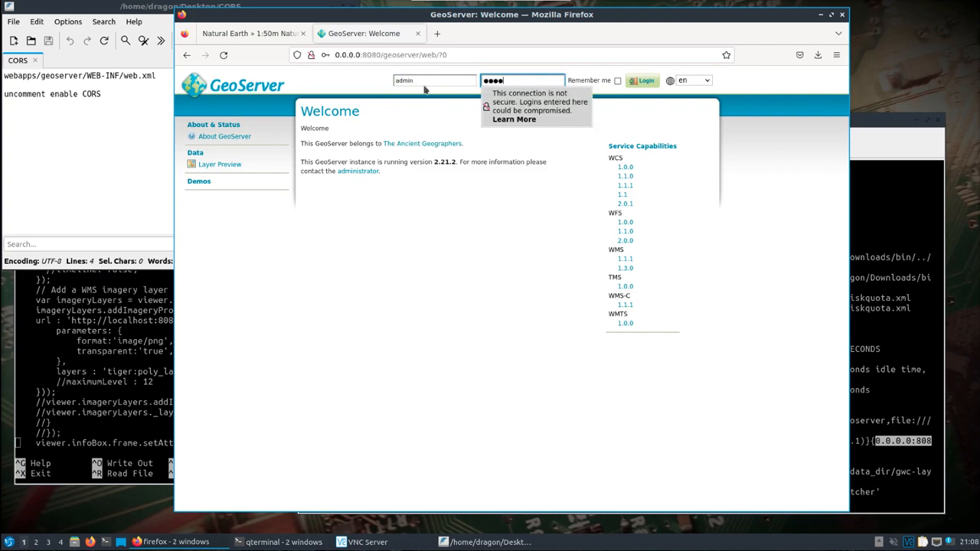
key("Return")
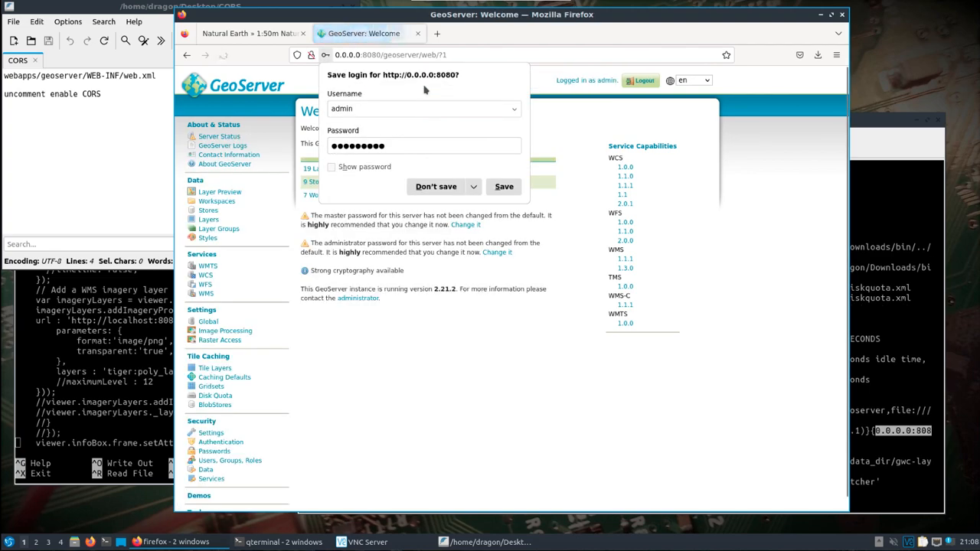
left_click(442, 189)
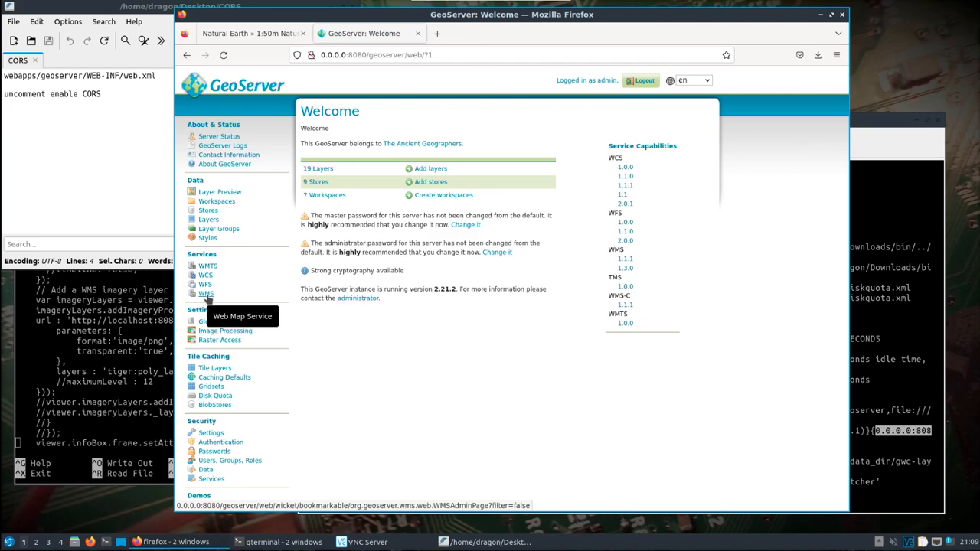
Open Layer Preview and view the tiger:poly_landmarks layer in OpenLayers.
left_click(220, 192)
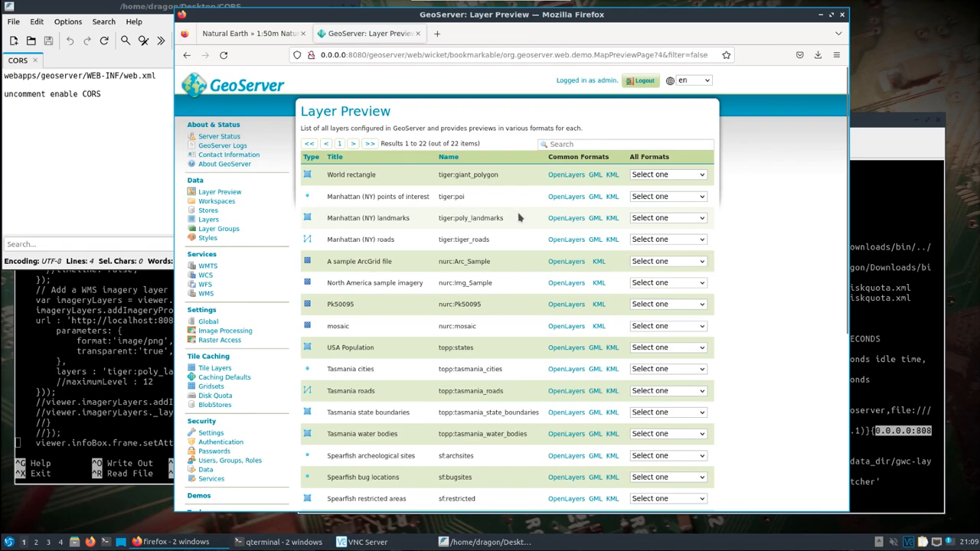
left_click(565, 217)
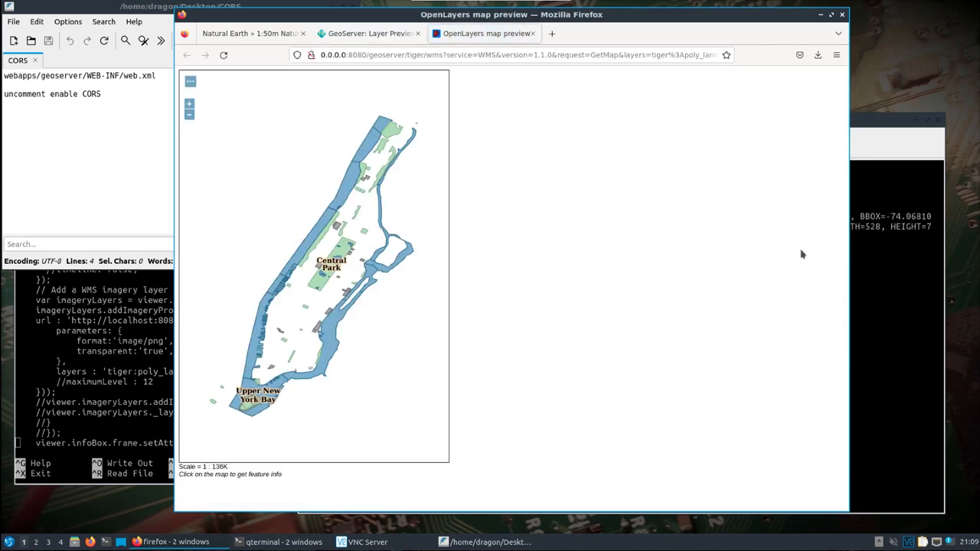
left_click(868, 251)
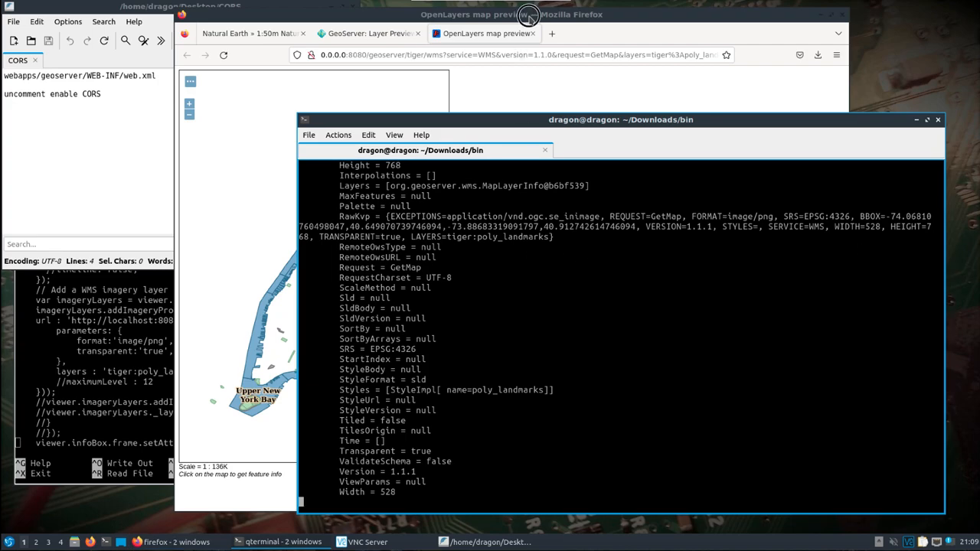
left_click(528, 16)
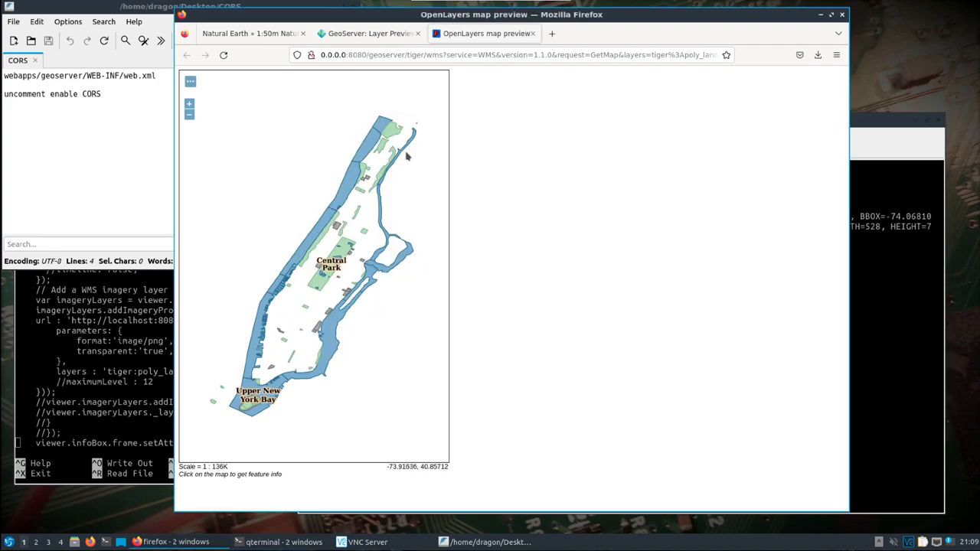
Close the CORS notes window and switch to the terminal editing index.html.
left_click_drag(462, 19, 580, 22)
left_click(361, 10)
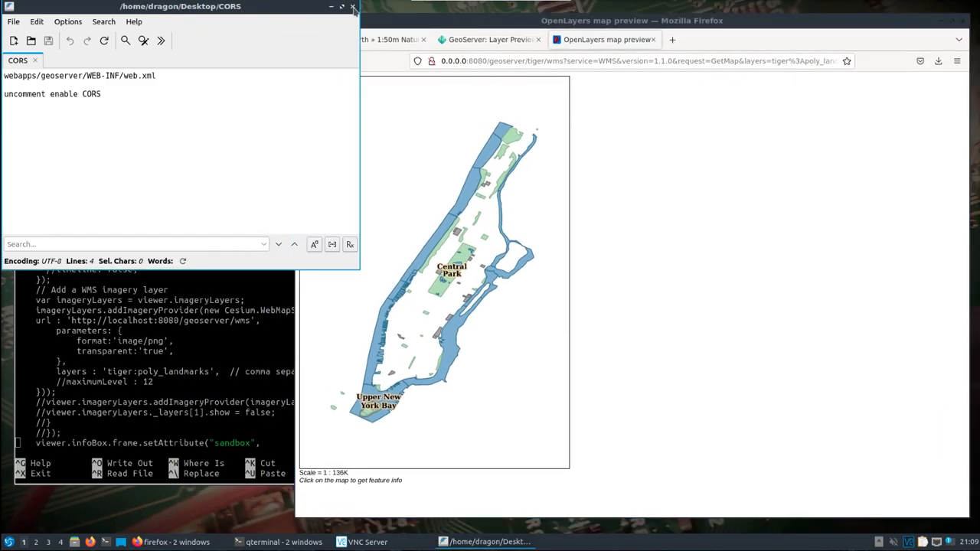
left_click(352, 6)
left_click_drag(405, 22, 390, 15)
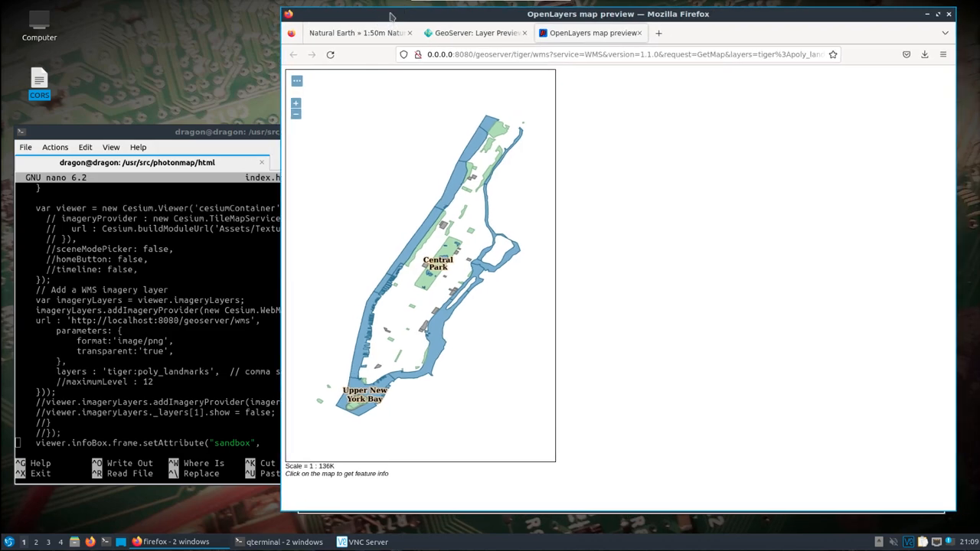
left_click(231, 131)
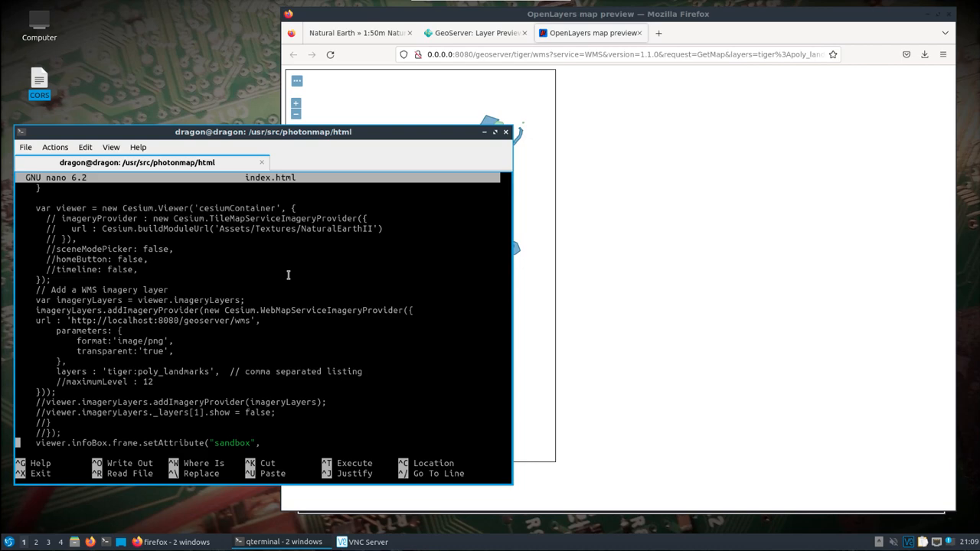
Review the Cesium viewer and WMS imagery layer code in index.html.
key("Up")
key("Up")
key("Up")
key("Up")
key("Up")
key("Up")
key("Up")
key("Up")
key("Up")
key("Up")
key("Up")
key("Up")
key("Up")
key("Up")
key("Up")
key("Up")
key("Up")
key("Up")
key("Up")
key("Up")
key("Up")
key("Up")
key("Up")
key("Up")
key("Up")
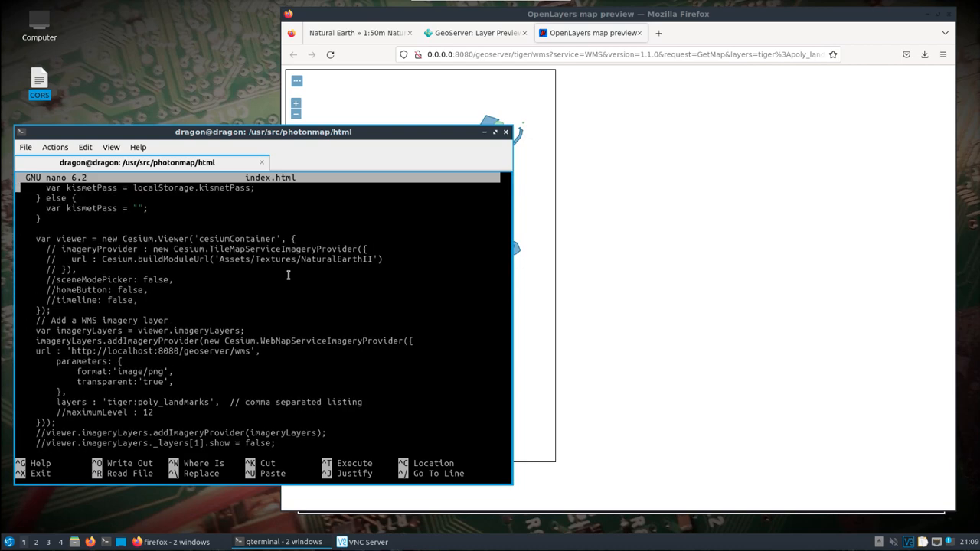
key("Up")
key("Up")
key("Up")
key("Up")
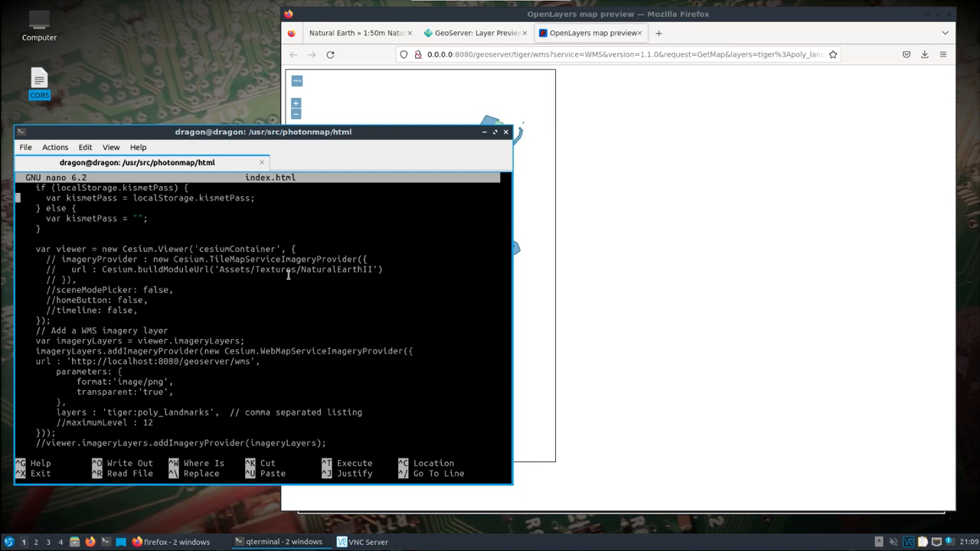
key("Down")
key("Down")
key("Down")
key("Down")
key("Down")
key("Down")
key("Right")
key("Right")
key("Right")
key("Right")
key("Right")
key("Right")
key("Right")
key("Right")
key("Right")
key("Right")
key("Right")
key("Right")
key("Right")
key("Right")
key("Right")
key("Right")
key("Right")
key("Down")
key("Down")
key("Down")
key("Down")
key("Down")
key("Down")
key("Down")
key("Up")
key("Up")
key("Up")
key("Up")
key("Up")
mouse_move(34, 249)
left_mouse_down()
mouse_move(256, 250)
mouse_move(116, 314)
mouse_move(144, 308)
mouse_move(46, 260)
left_mouse_up()
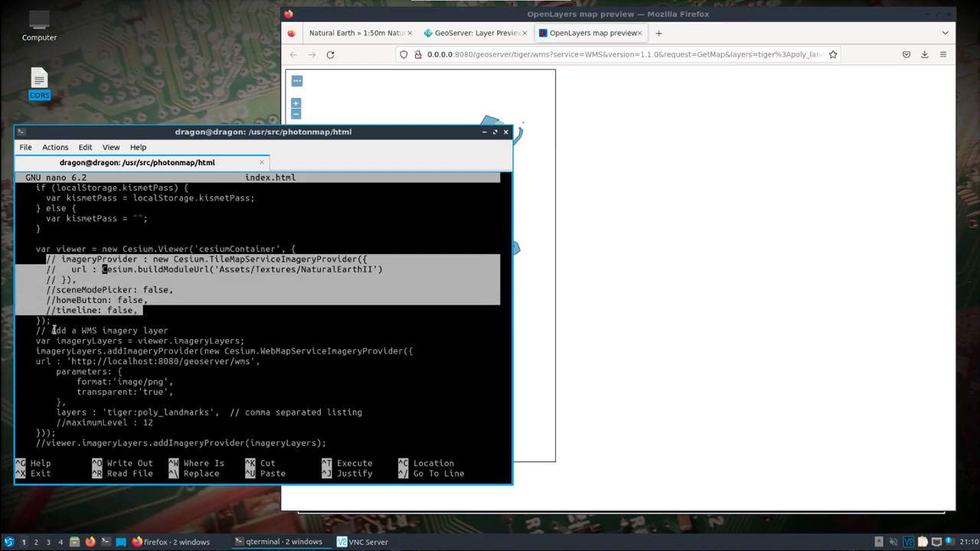
left_click(184, 329)
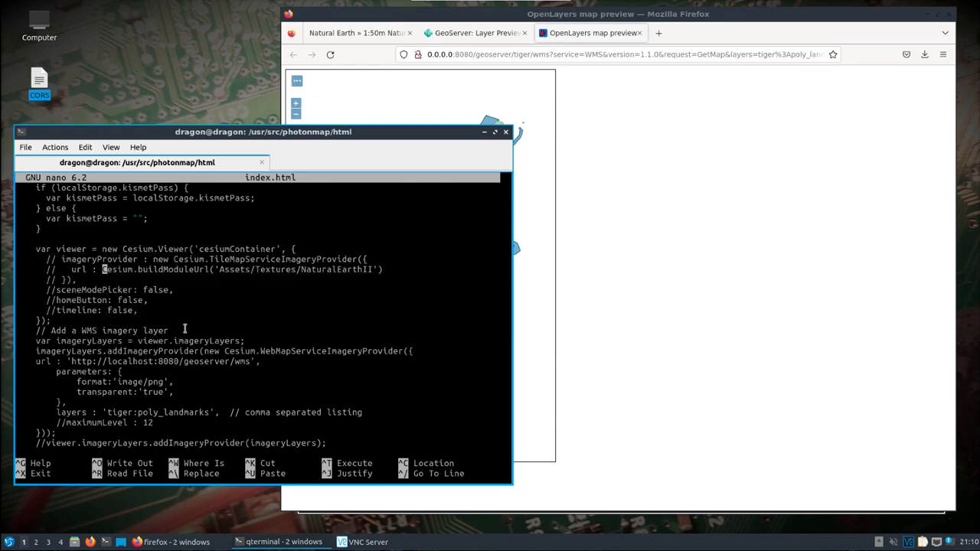
key("Down")
key("Down")
key("Down")
key("Down")
key("Down")
key("Down")
key("Down")
key("Down")
key("Down")
key("Down")
key("Down")
key("Down")
key("Down")
key("Down")
key("Down")
key("Down")
key("Down")
key("Down")
key("Down")
key("Down")
key("Up")
key("Down")
type("viewer.infoBox.frame.setAttribute(\"sandbox\",   \"allow-same-origin allow-scripts allow-popups allow-popups-to-escape-sandbox\");")
key("Up")
key("Up")
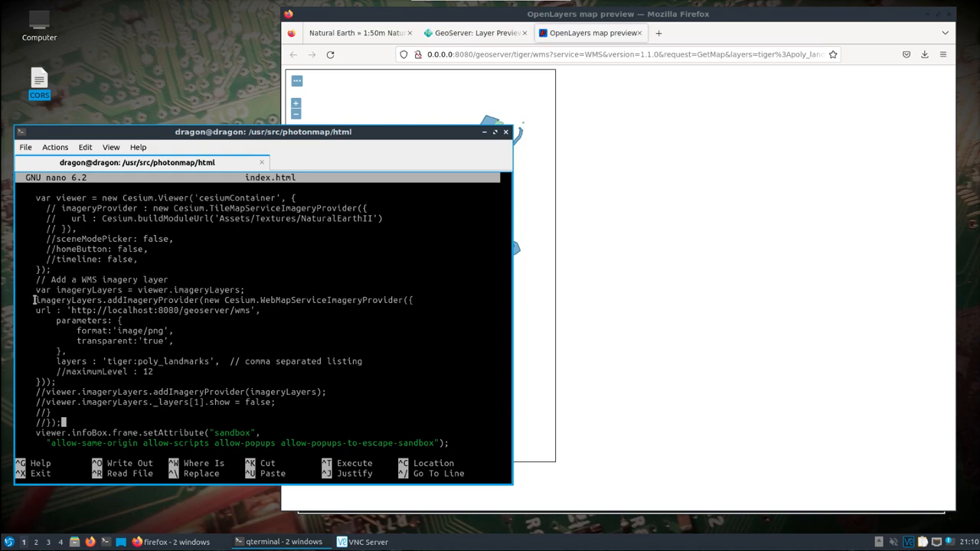
Compare the tiger:poly_landmarks layers parameter in index.html with the GeoServer Layer Preview list.
left_click_drag(36, 299, 400, 297)
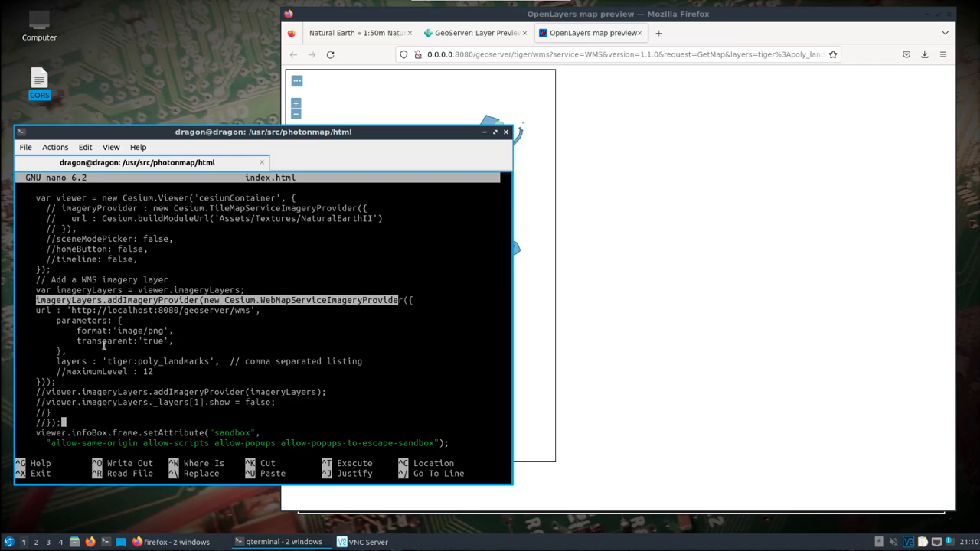
left_click_drag(108, 360, 208, 360)
left_click(635, 230)
left_click(482, 33)
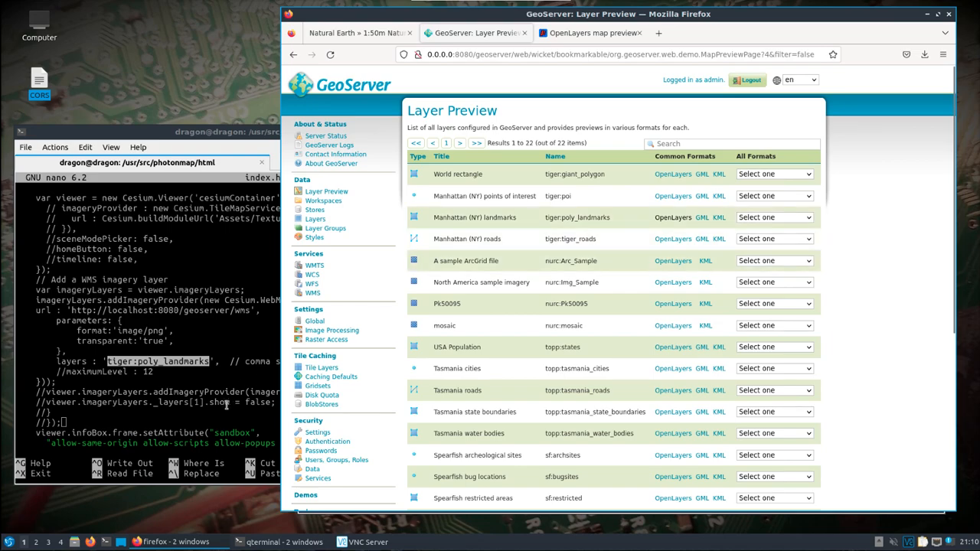
left_click(172, 373)
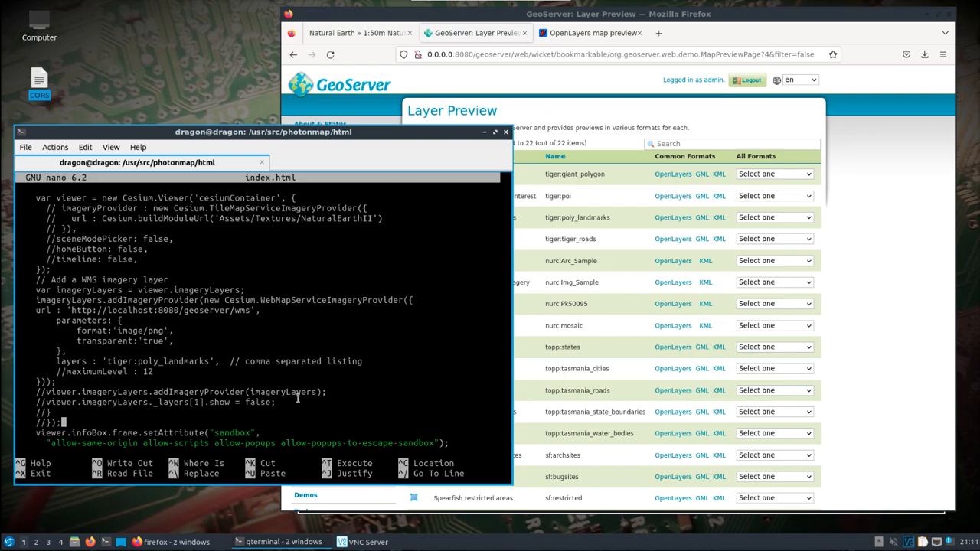
left_click_drag(293, 402, 230, 402)
left_click(187, 417)
Exit the nano editor and list the html folder's contents.
key("ctrl+x")
type("ls")
key("Return")
Start a local web server in the html folder with python3 -m http.server.
type("python3")
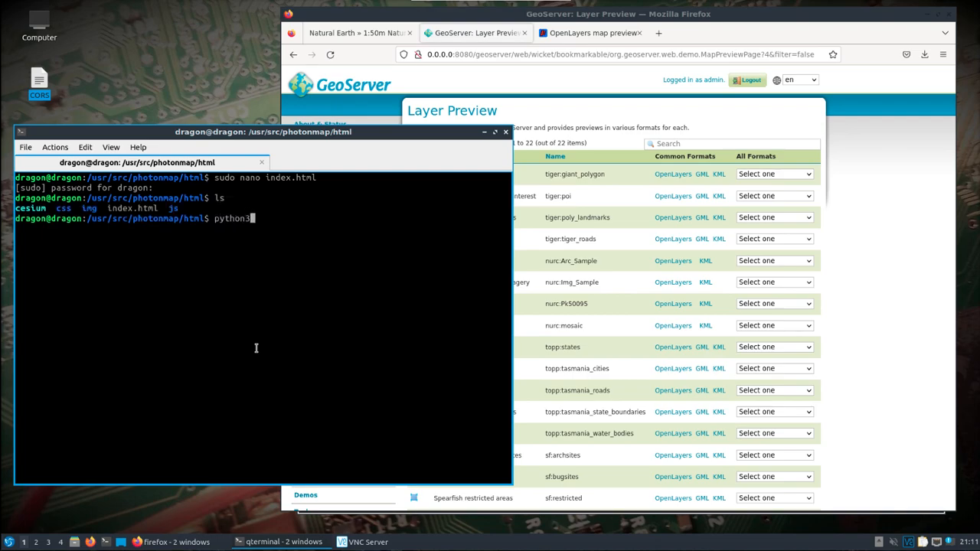
type(" -m http.server")
key("Return")
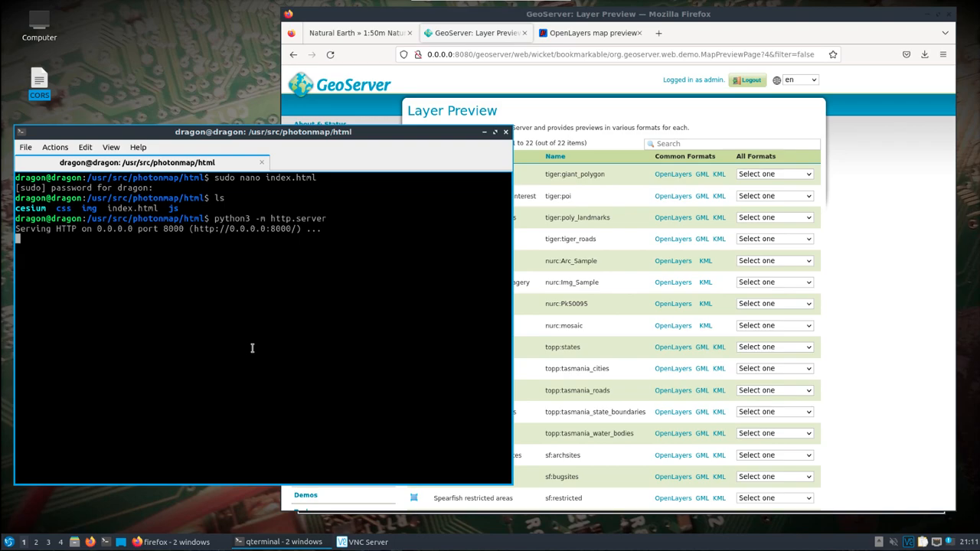
left_click_drag(194, 228, 280, 230)
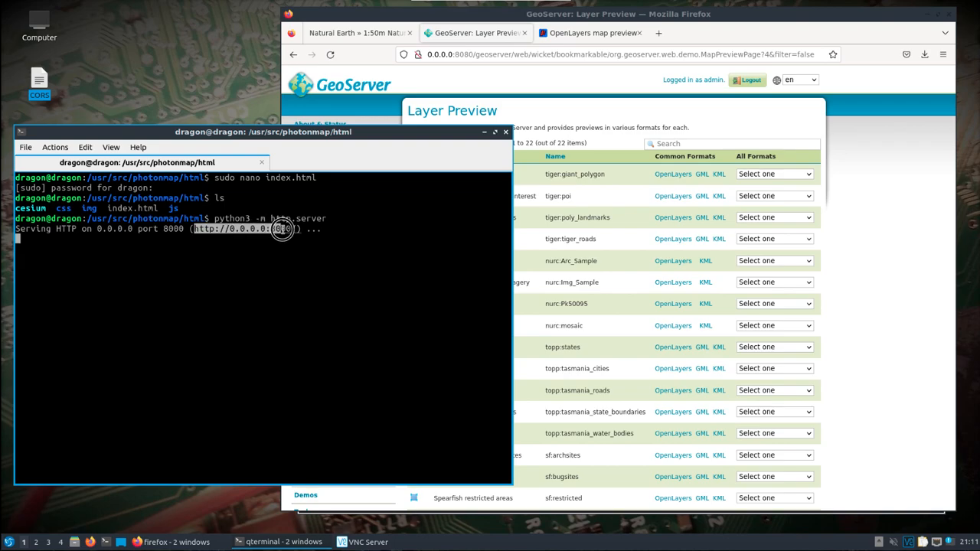
right_click(278, 229)
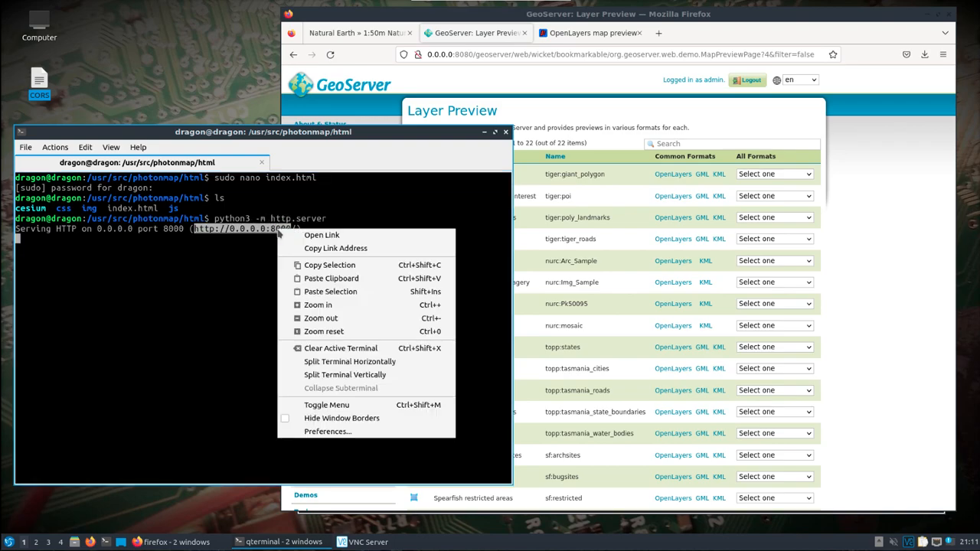
left_click(308, 236)
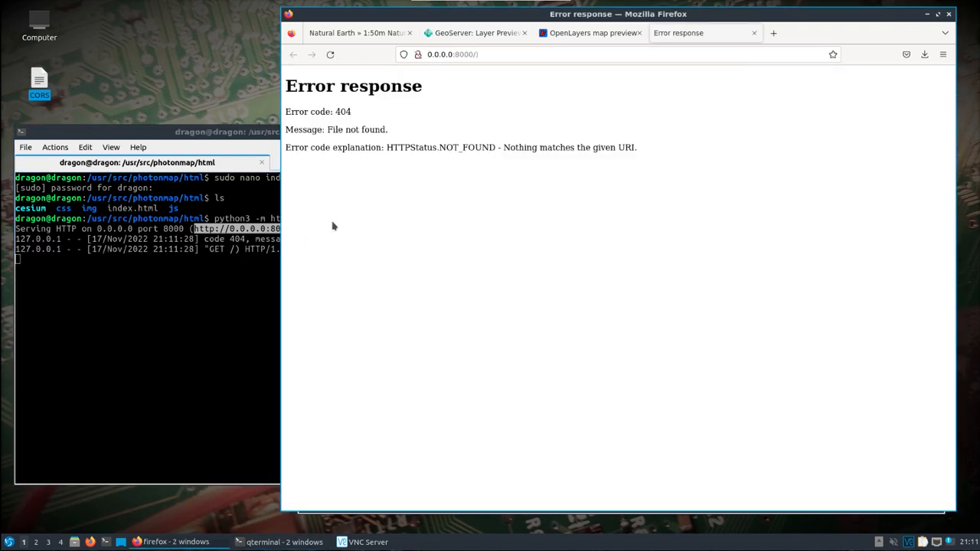
Re-enter 0.0.0.0:8000 in the address bar to load the Photon Map page.
left_click(487, 55)
left_click(488, 55)
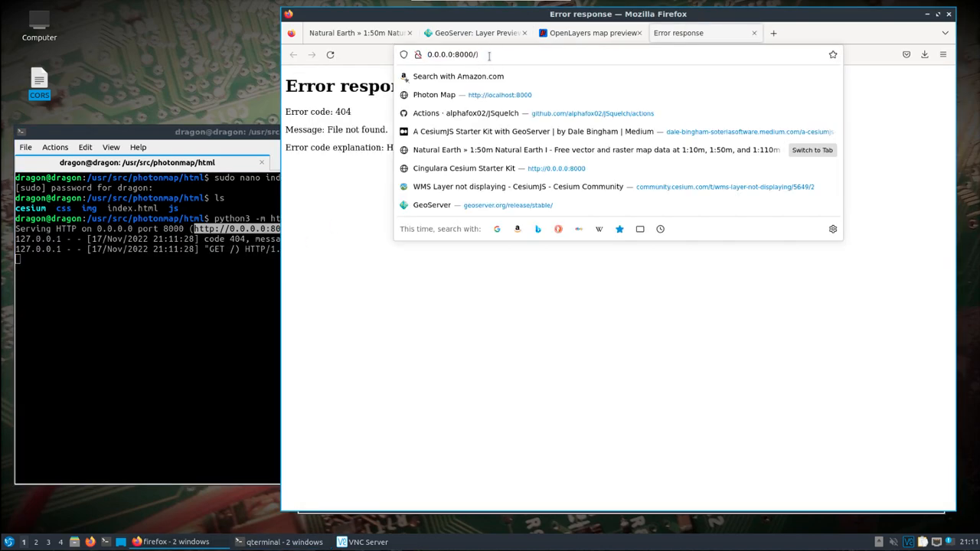
key("BackSpace")
type("/")
key("Return")
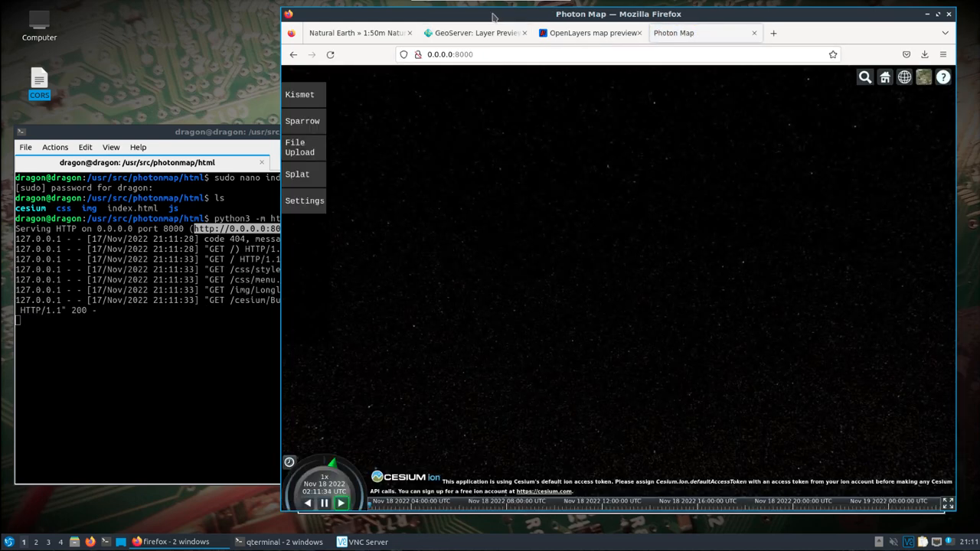
Choose a base imagery layer in the Cesium base layer picker.
left_click_drag(453, 13, 335, 13)
left_click(804, 78)
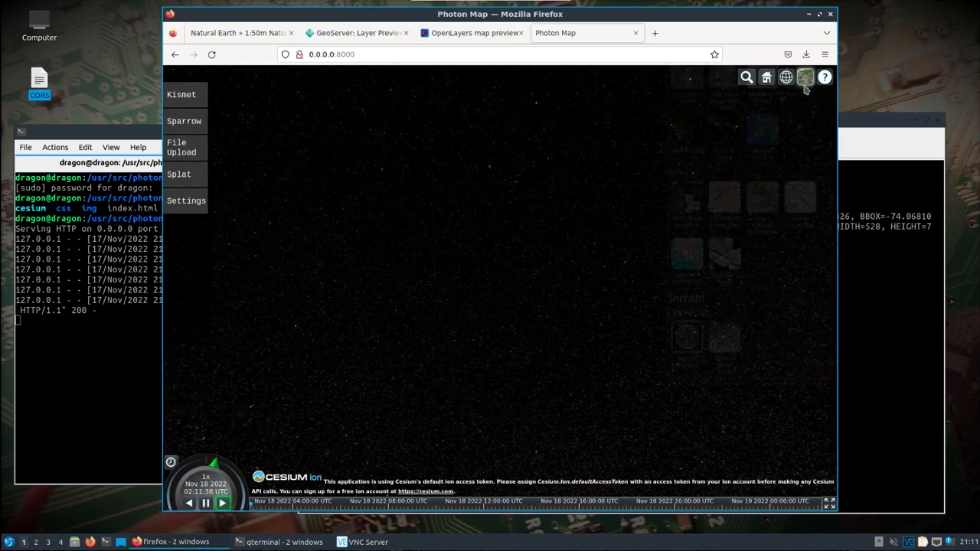
left_click(756, 197)
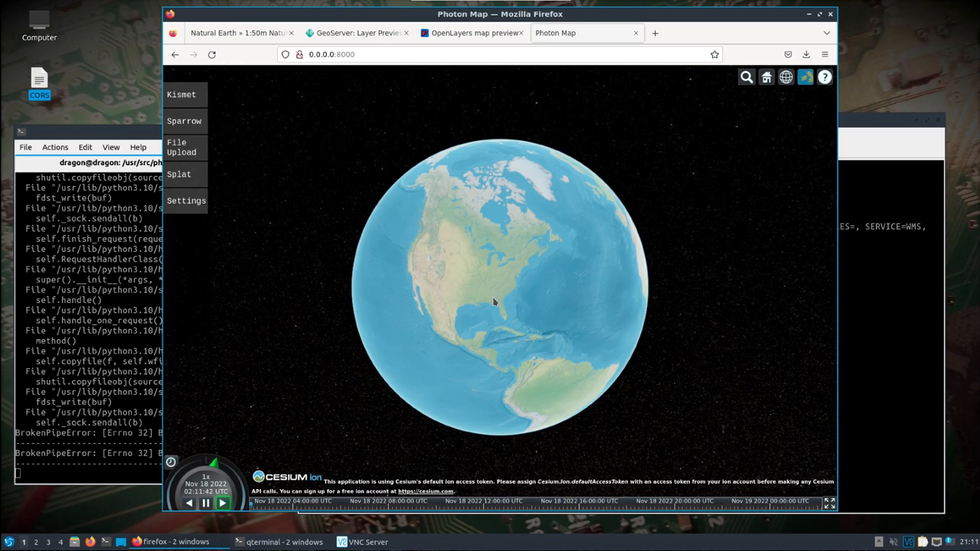
Zoom into the eastern United States and query a map point for feature info.
scroll(494, 302, "down", 5)
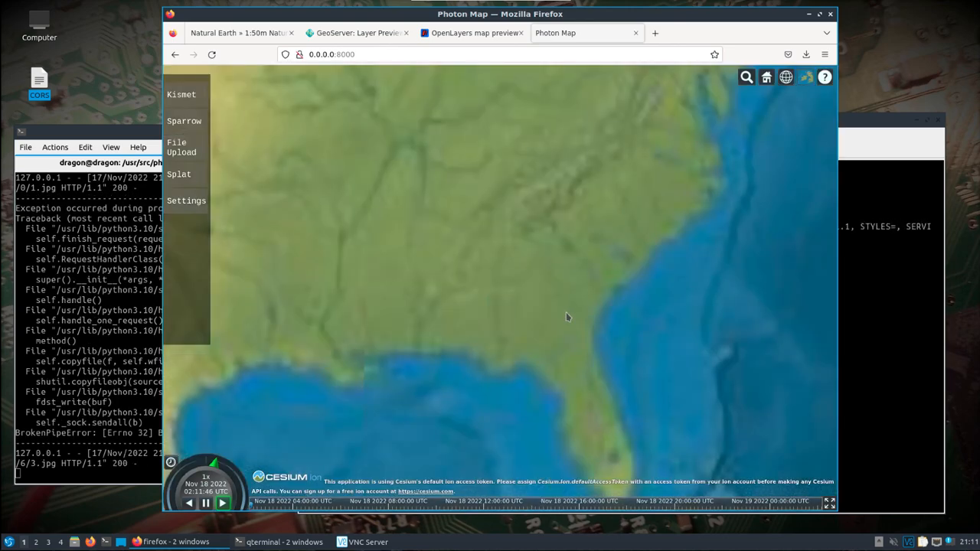
left_click_drag(558, 283, 551, 228)
scroll(607, 191, "up", 3)
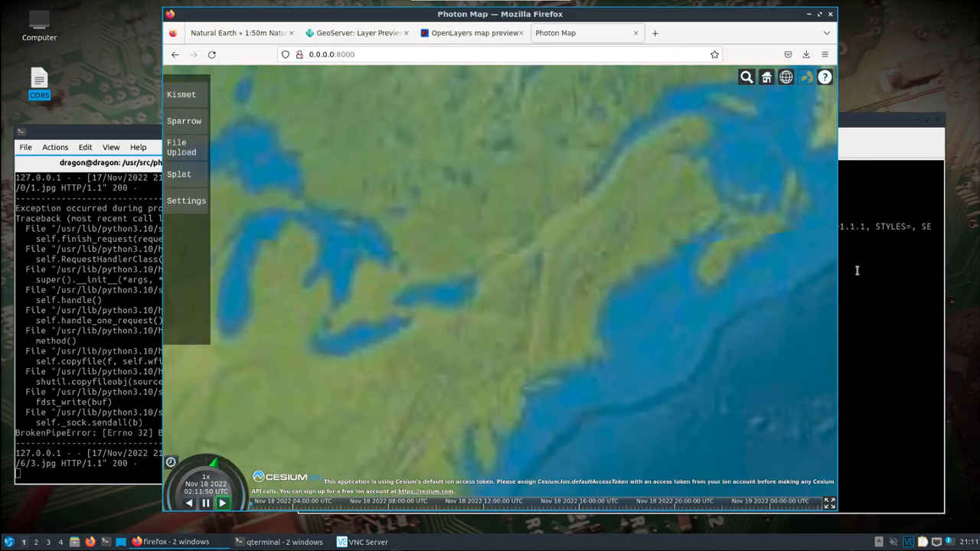
left_click(856, 269)
left_click(413, 83)
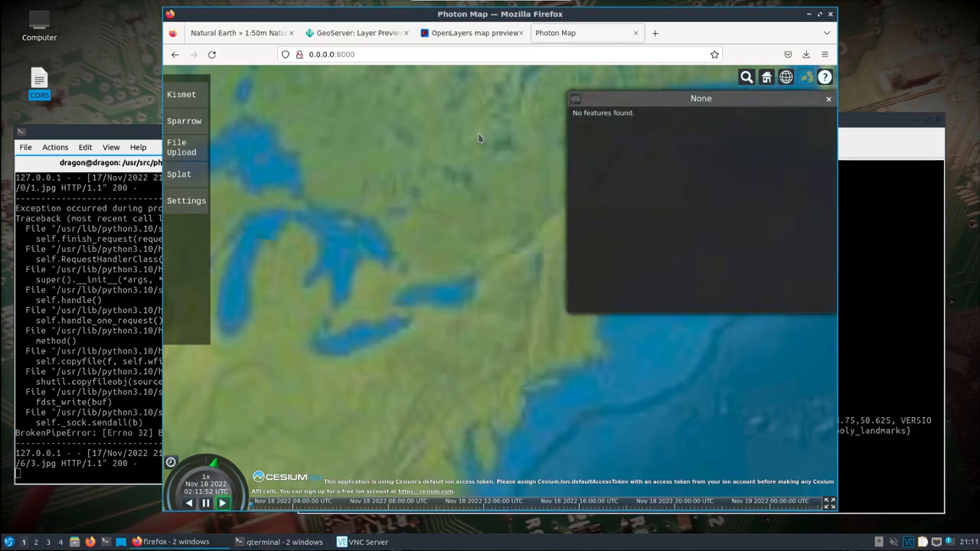
left_click(827, 99)
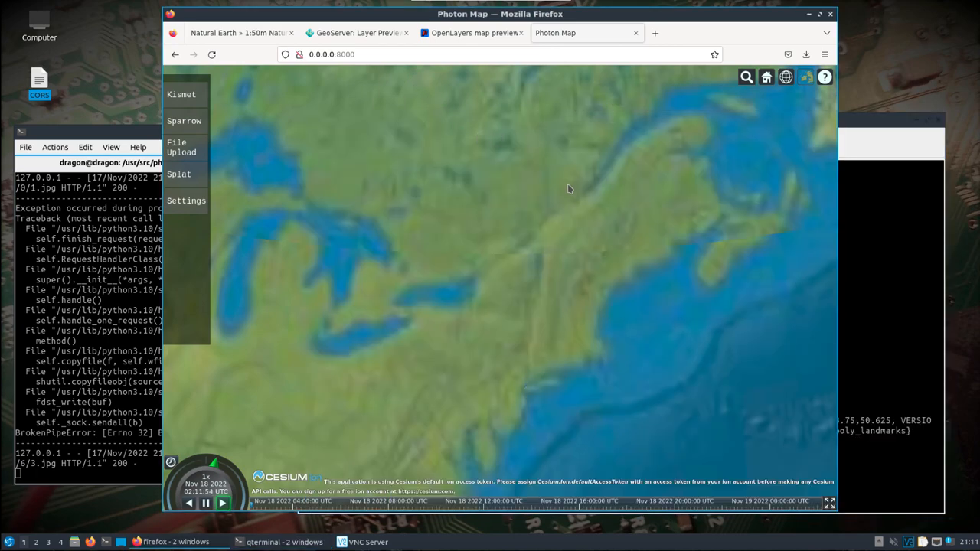
Zoom in on Manhattan to view the tiger:poly_landmarks WMS overlay on the globe.
scroll(568, 187, "down", 2)
scroll(565, 188, "down", 4)
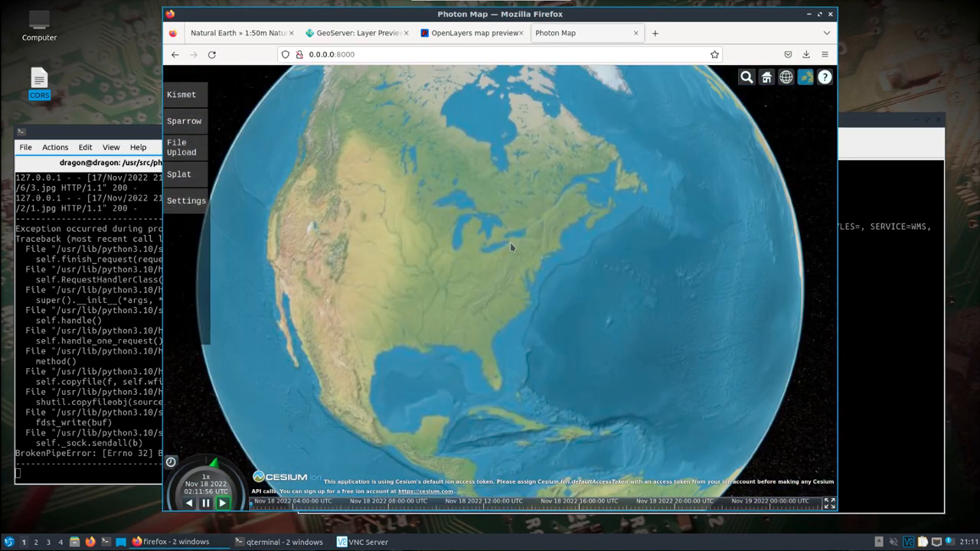
scroll(519, 266, "up", 5)
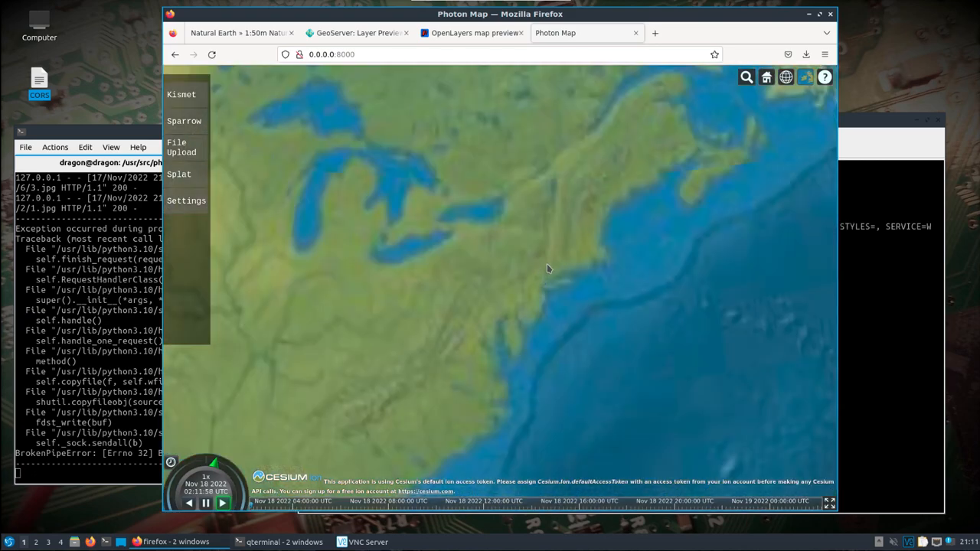
scroll(543, 286, "up", 5)
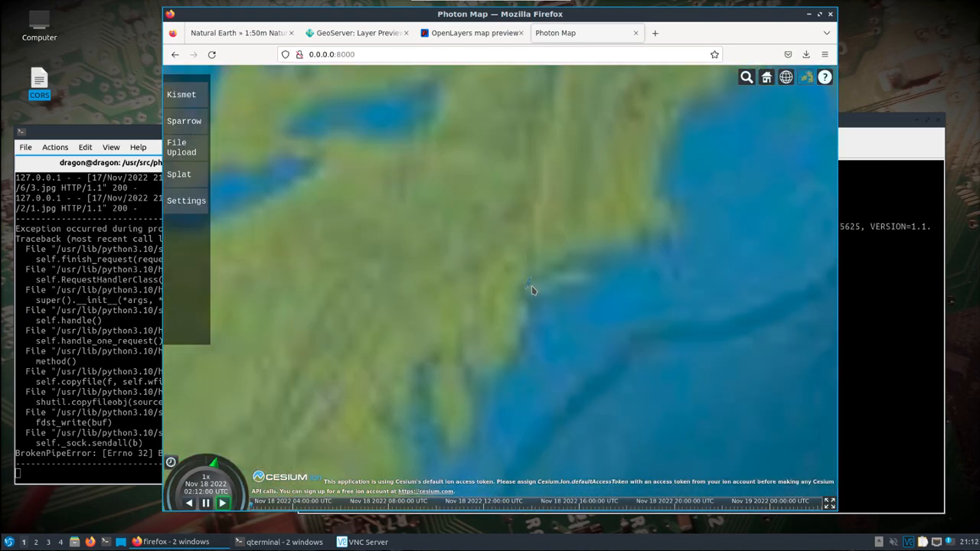
scroll(525, 288, "up", 5)
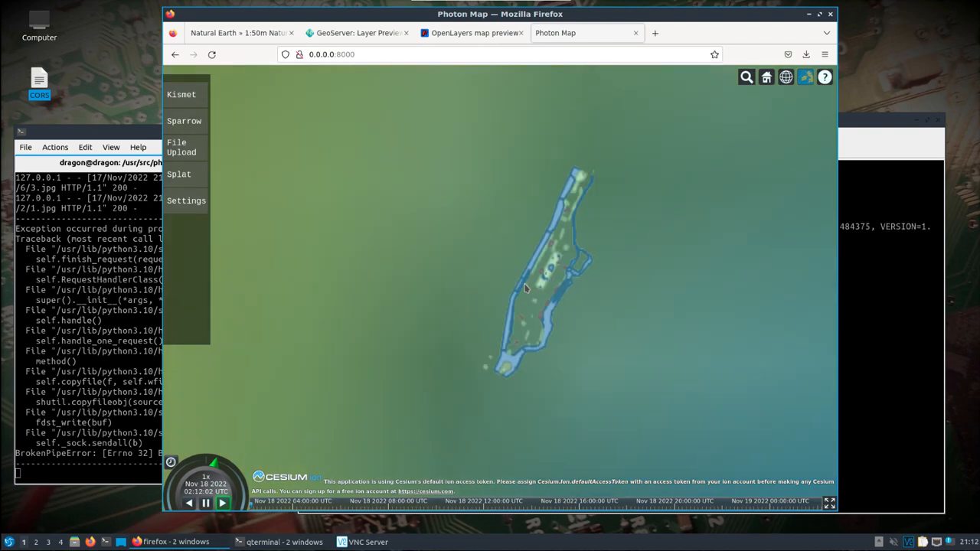
Switch the Cesium base imagery over Manhattan to ESRI World Imagery.
scroll(525, 288, "up", 2)
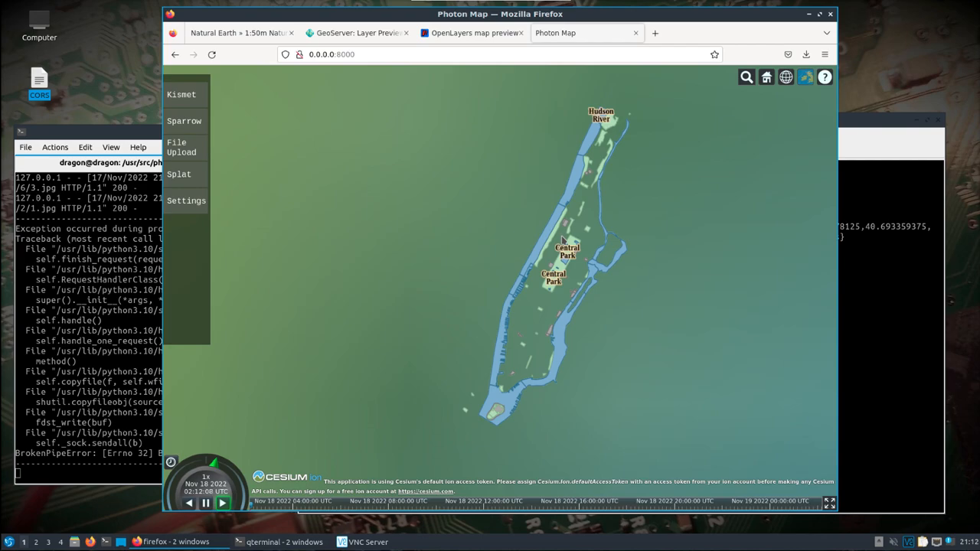
left_click(805, 77)
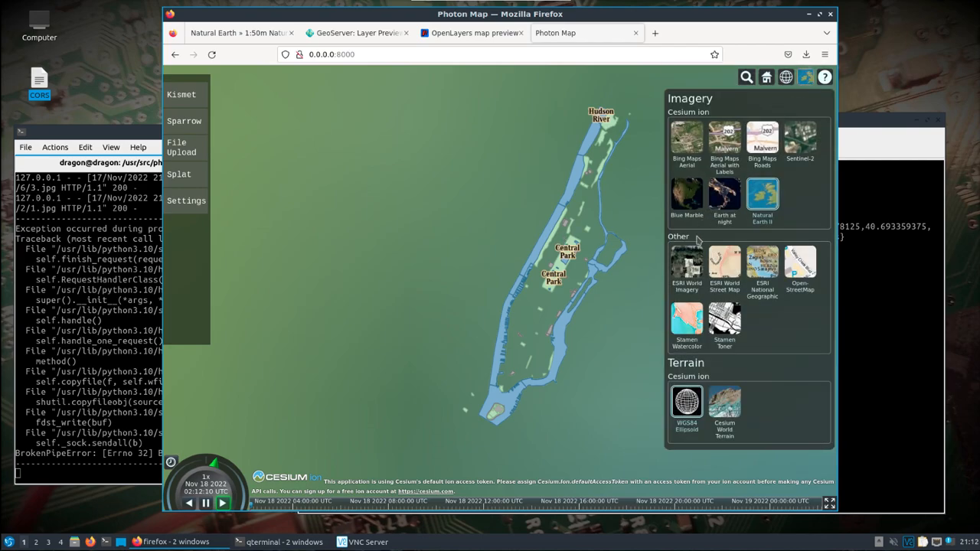
left_click(688, 264)
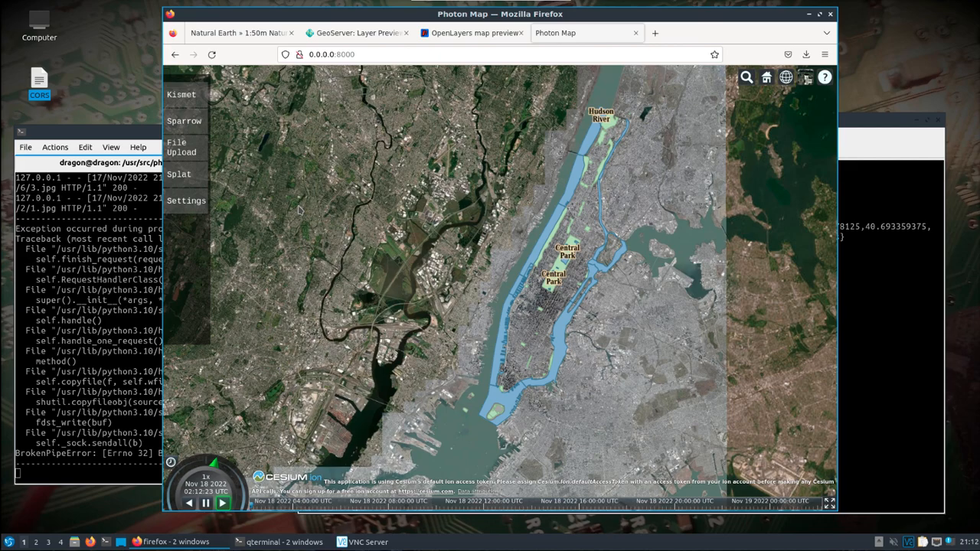
Download the small-size Natural Earth I with Shaded Relief and Water raster.
left_click_drag(416, 13, 399, 15)
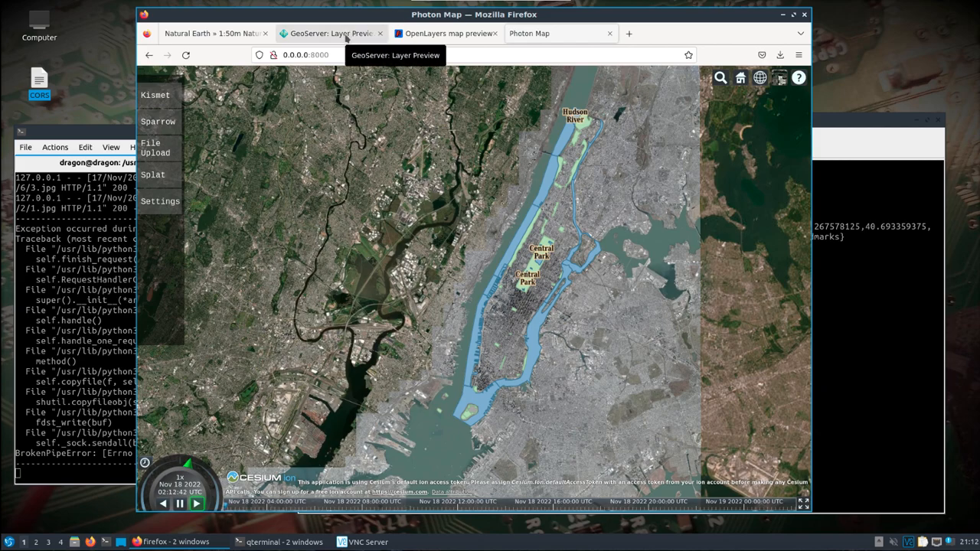
left_click(249, 34)
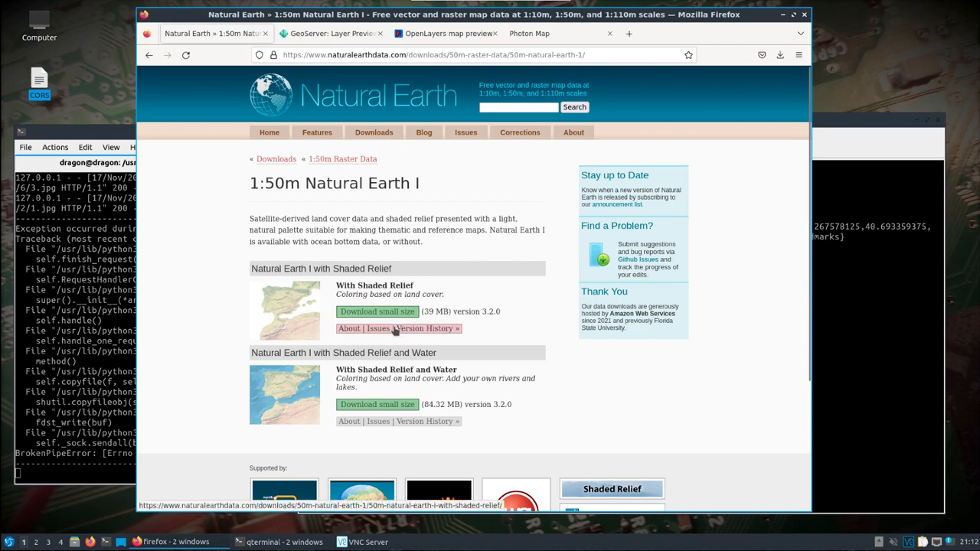
left_click(380, 408)
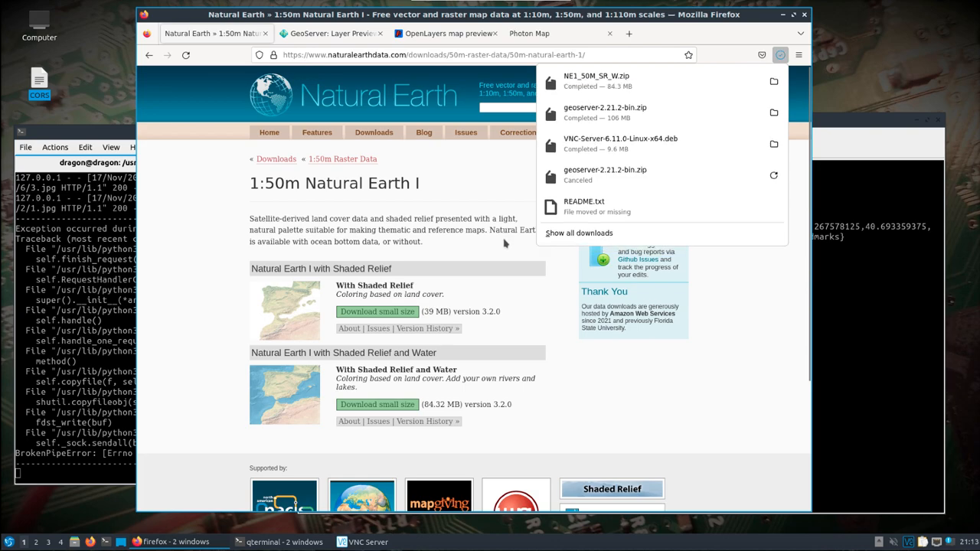
left_click(816, 300)
left_click(825, 313)
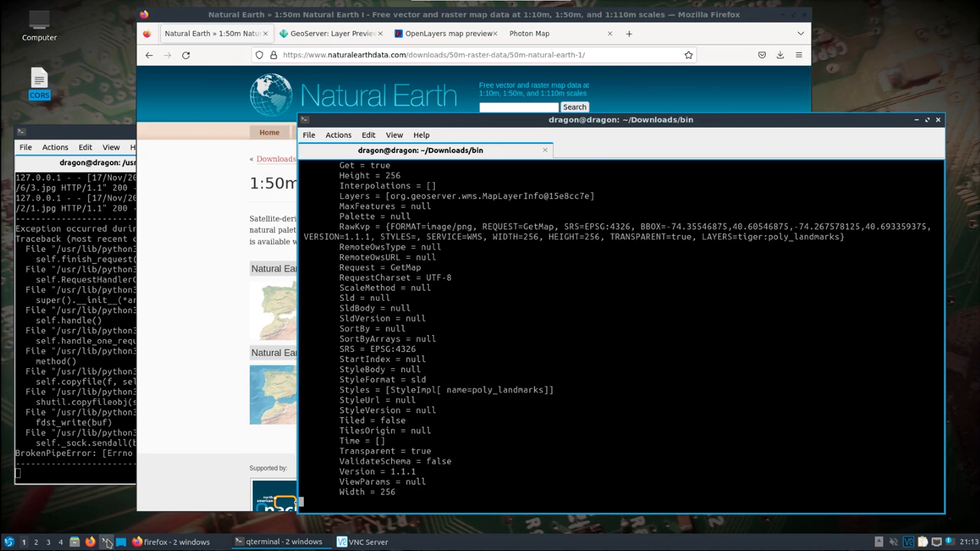
Open a new terminal, change into the Downloads folder and list its contents.
left_click(107, 542)
type("cd Dow")
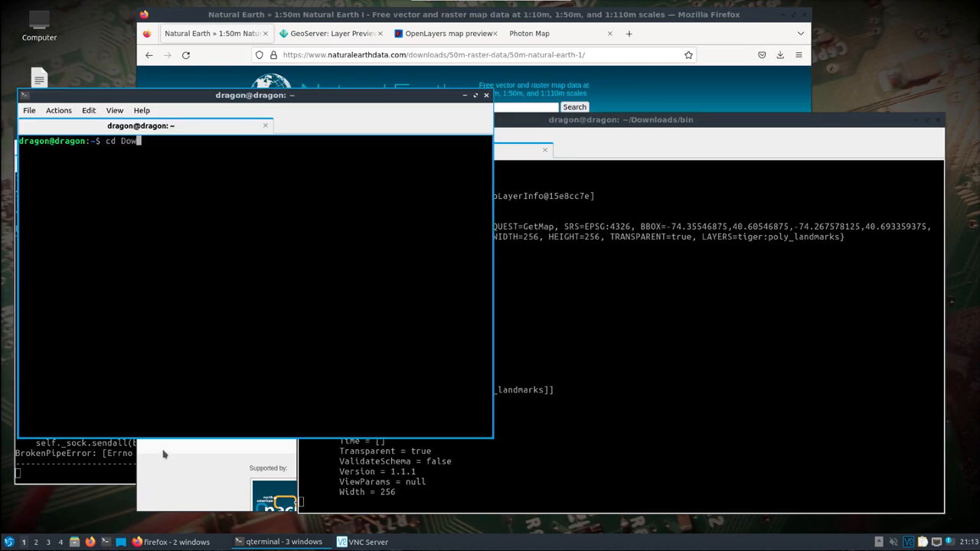
key("Tab")
key("Return")
type("ls")
key("Return")
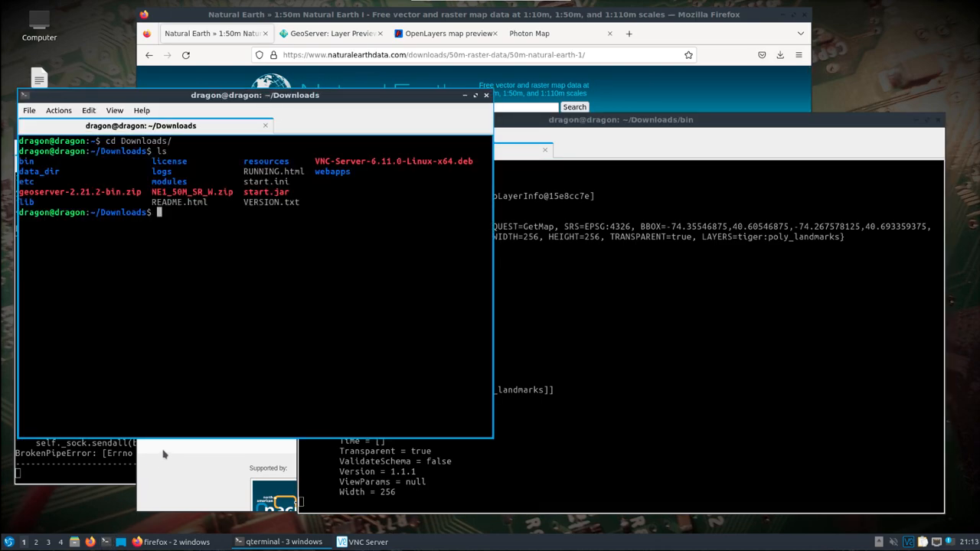
Create a map_data directory and move NE1_50M_SR_W.zip into it.
type("unzip")
key("BackSpace")
key("BackSpace")
key("BackSpace")
key("BackSpace")
key("BackSpace")
key("BackSpace")
type("mkdir ")
type("data")
key("BackSpace")
key("BackSpace")
key("BackSpace")
key("BackSpace")
type("map_data")
key("Return")
type("mv NE")
key("Tab")
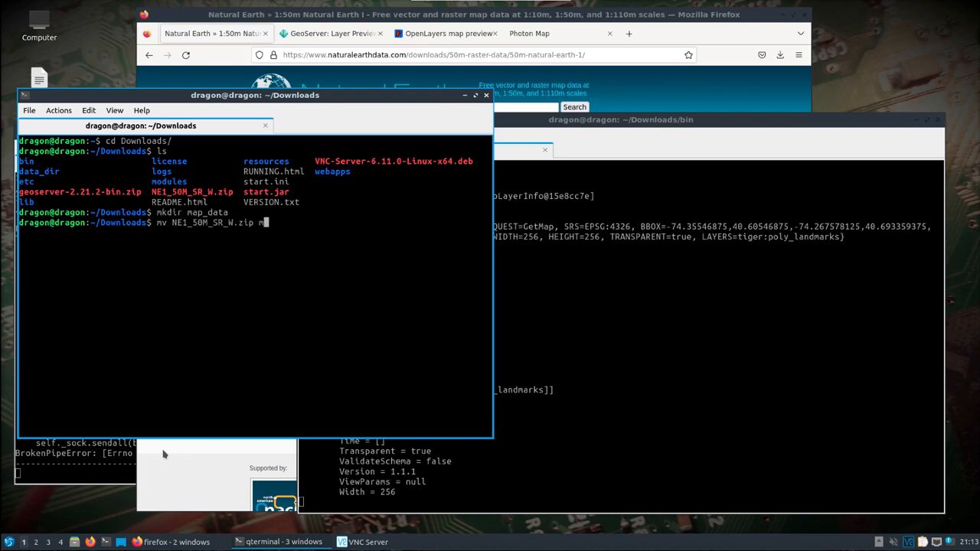
type("ma")
key("Tab")
key("Return")
Change into map_data and unzip NE1_50M_SR_W.zip there.
type("cd ma")
key("Tab")
key("Return")
type("ls")
key("Return")
type("unzip NE")
key("Tab")
key("Return")
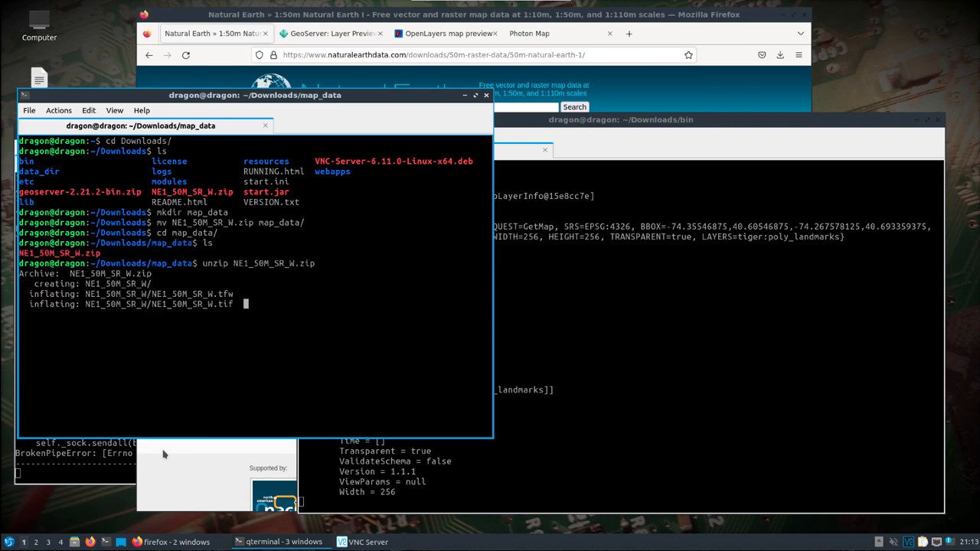
type("ls")
key("Return")
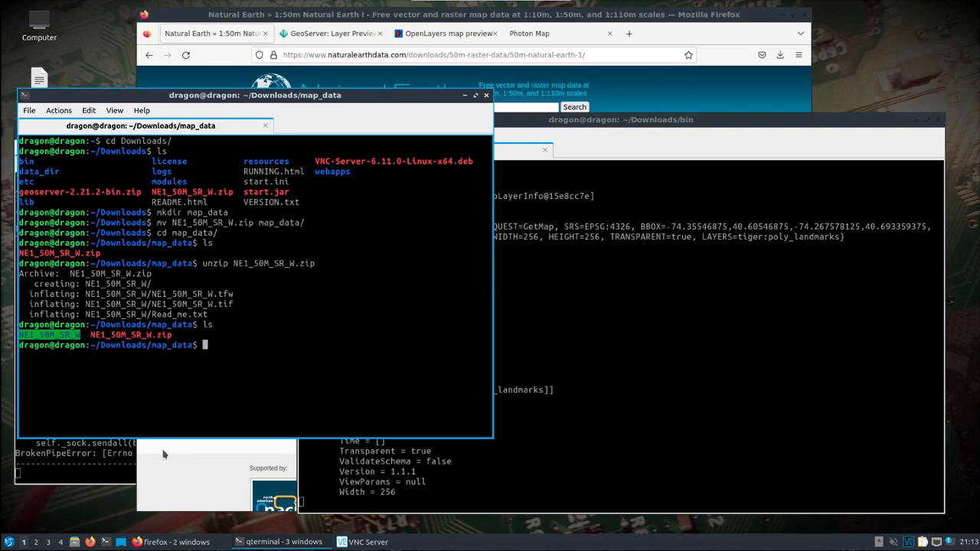
Change into the extracted NE1_50M_SR_W folder and list its files.
type("cd nN")
key("BackSpace")
key("BackSpace")
type("N")
key("Tab")
key("Return")
type("ls")
key("Return")
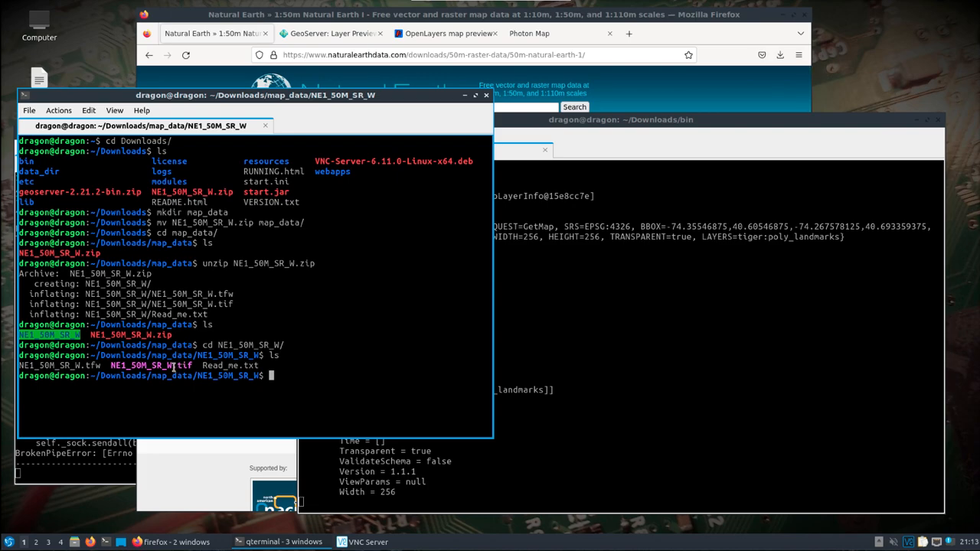
Open the GeoServer workspaces and inspect the existing cite workspace's settings.
left_click(465, 95)
left_click(331, 34)
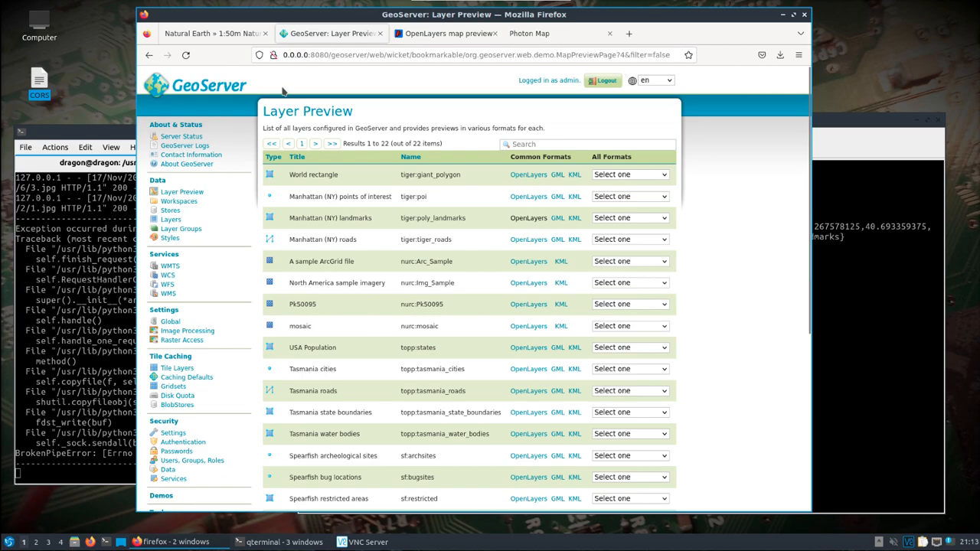
left_click(179, 201)
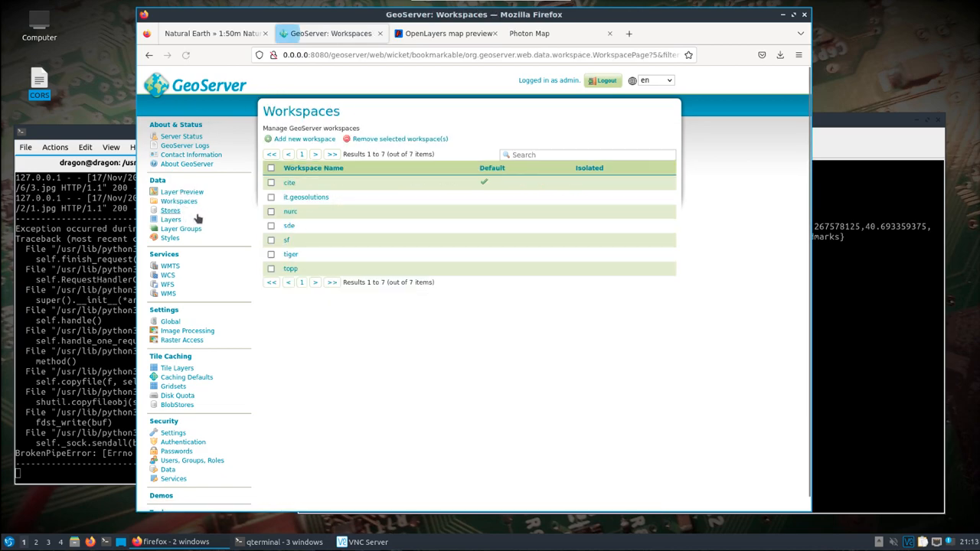
left_click(300, 138)
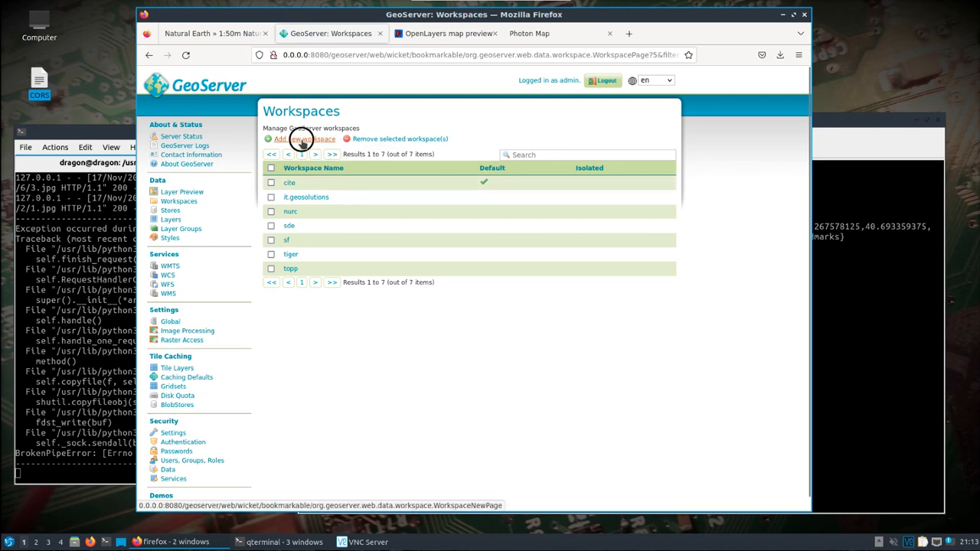
left_click(296, 185)
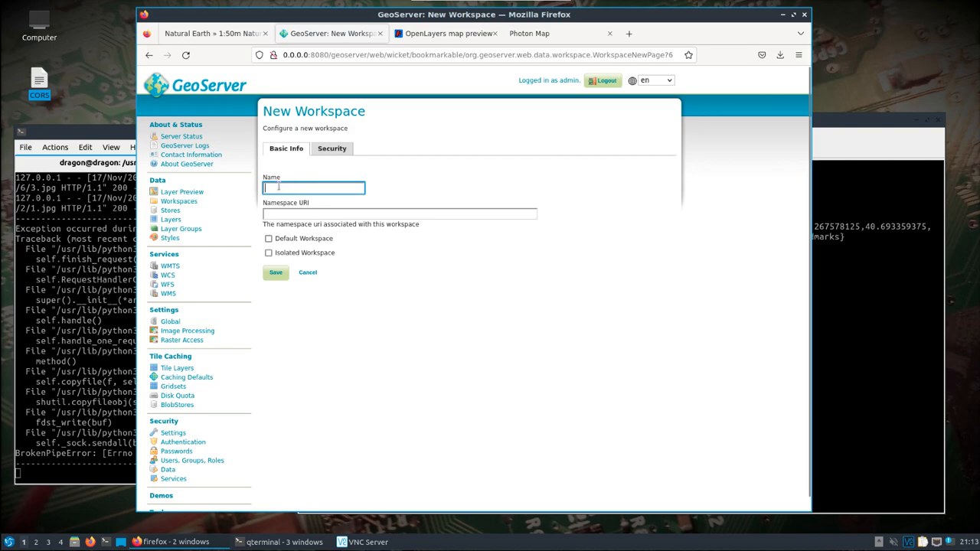
left_click(179, 201)
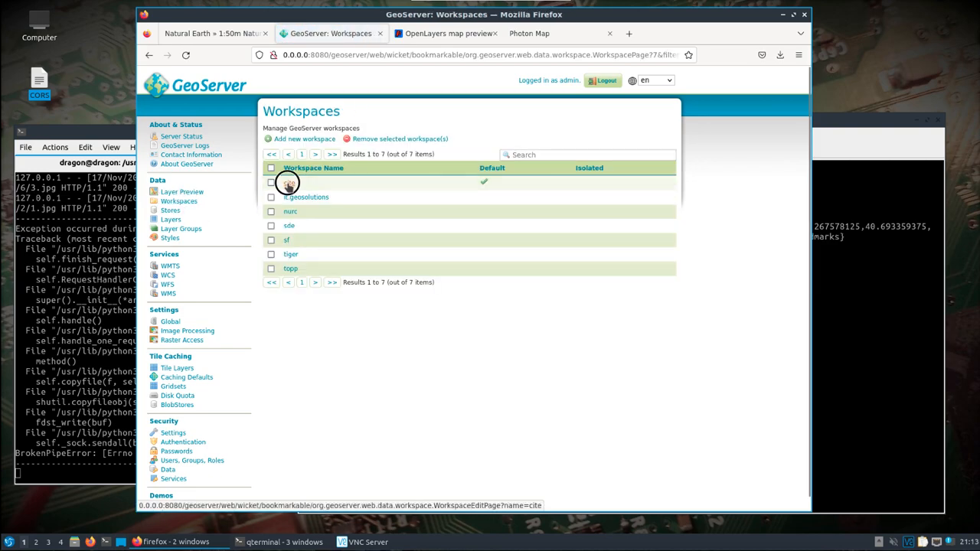
left_click(287, 184)
left_click_drag(376, 215, 242, 215)
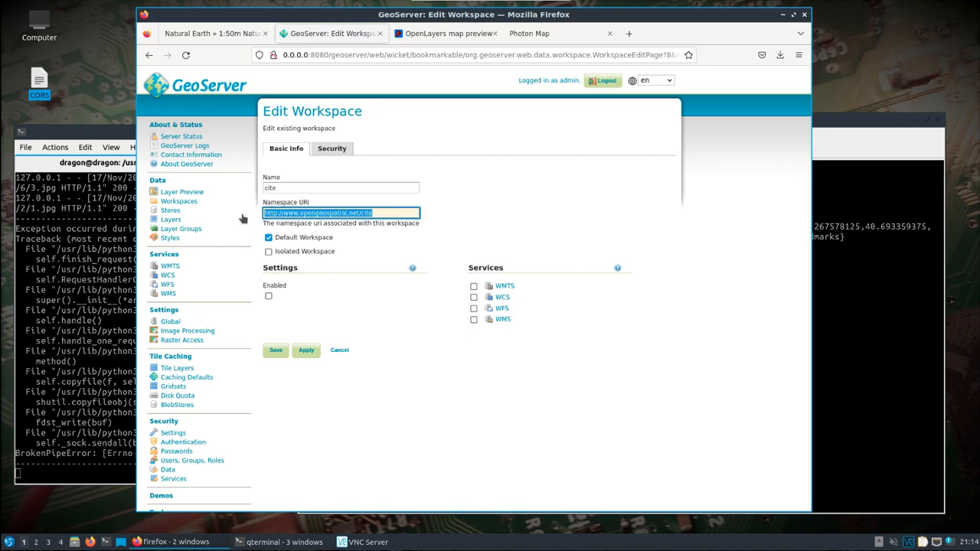
left_click(181, 192)
left_click(177, 201)
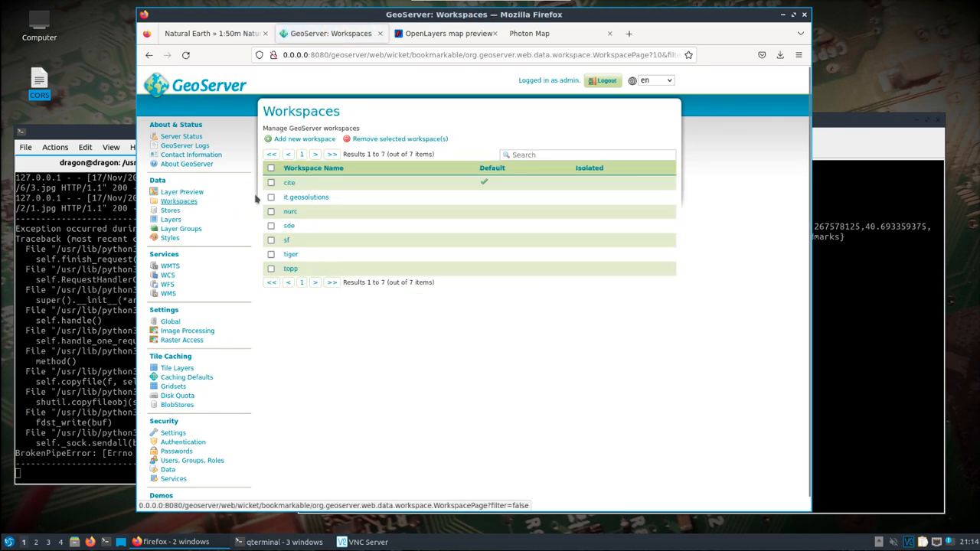
left_click(285, 139)
left_click(306, 186)
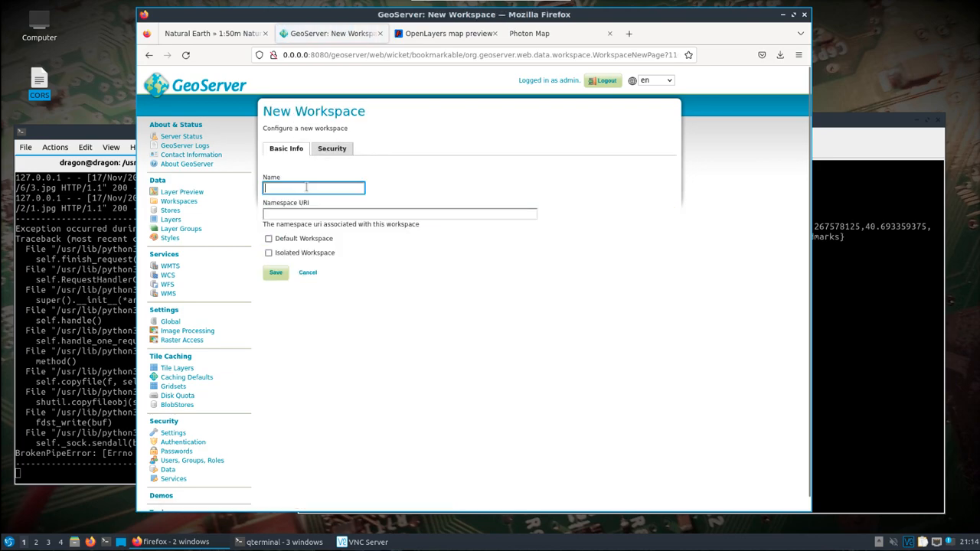
type("you")
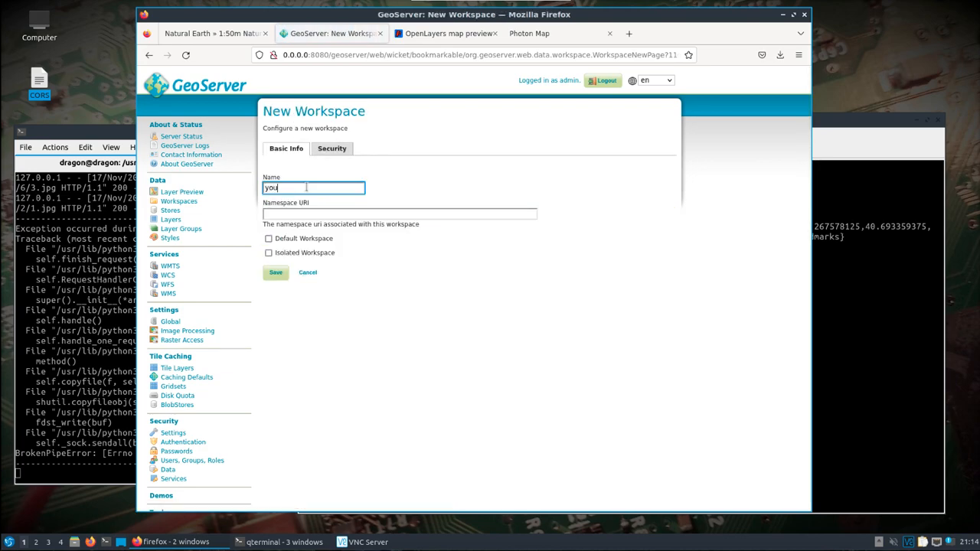
type("tube_demo")
key("Tab")
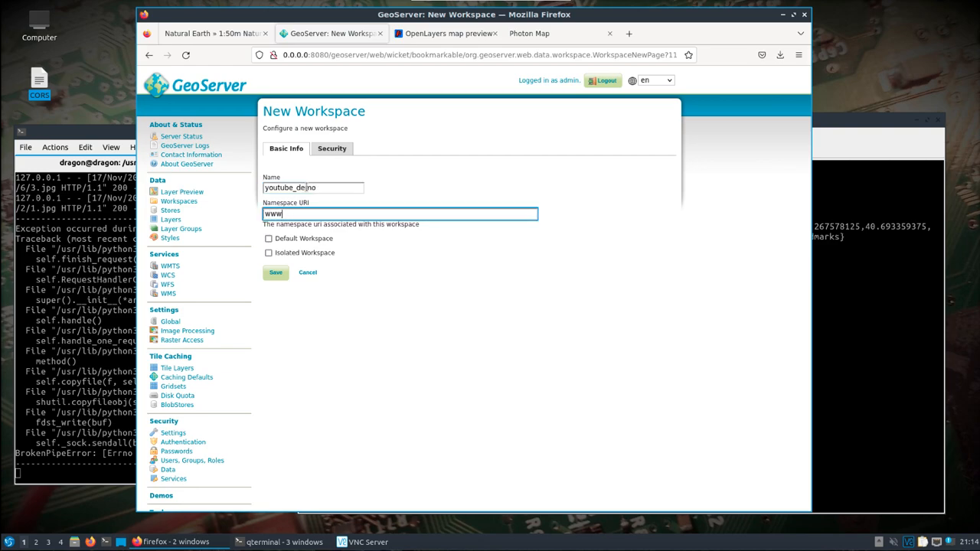
type("www.cemaxecuter.com")
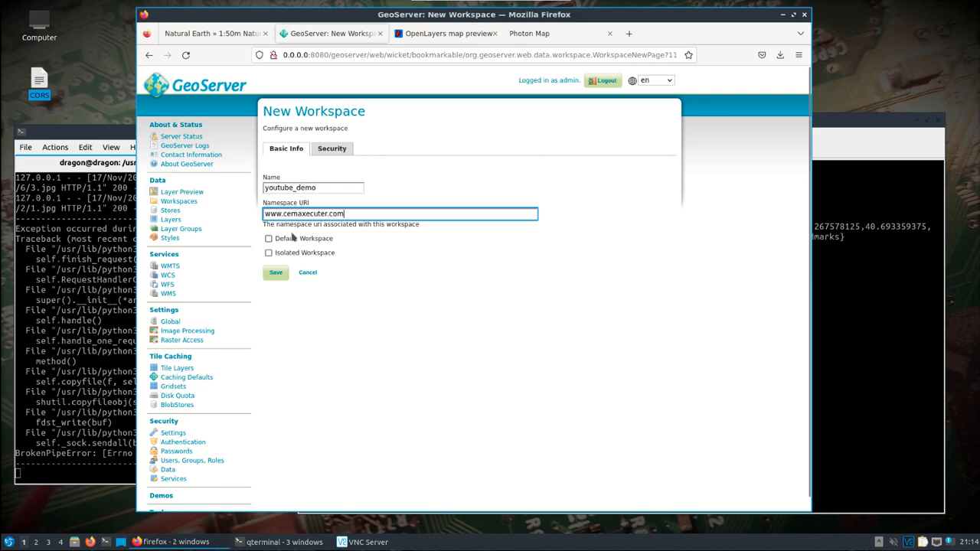
left_click(275, 272)
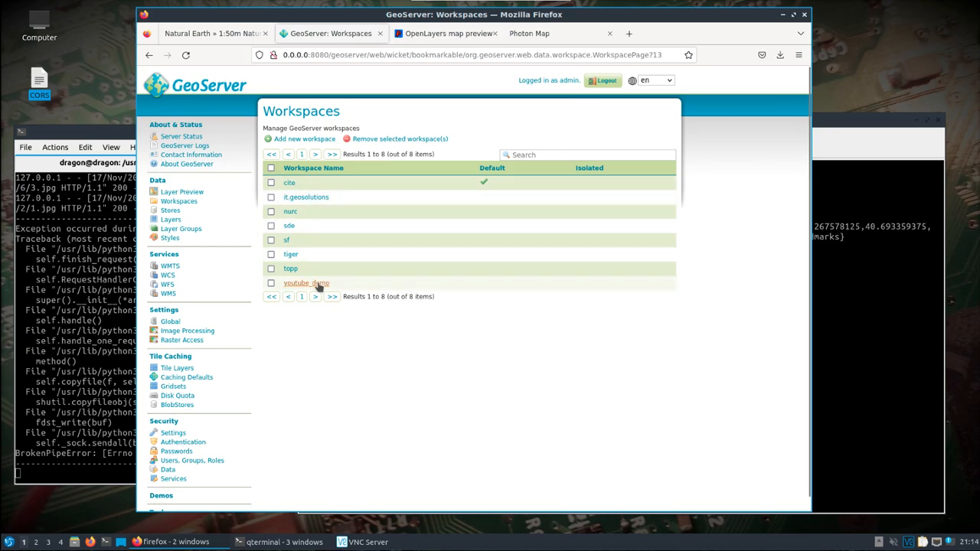
Start adding a new GeoTIFF raster store and assign it to the youtube_demo workspace.
left_click(169, 211)
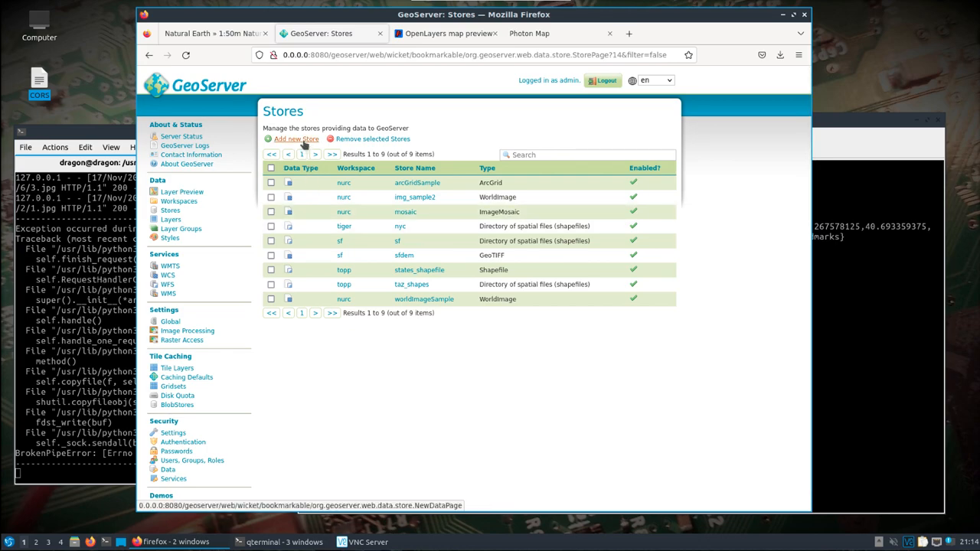
left_click(169, 220)
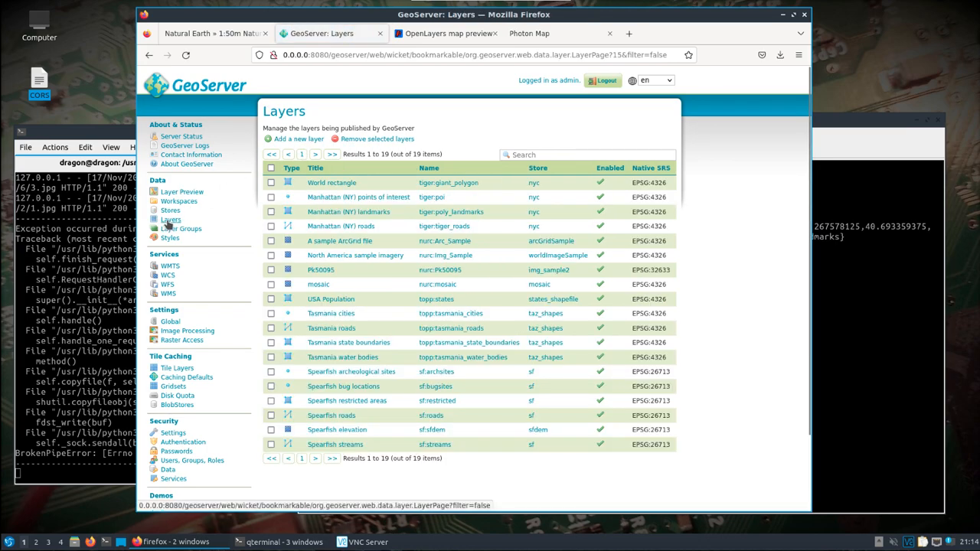
left_click(170, 211)
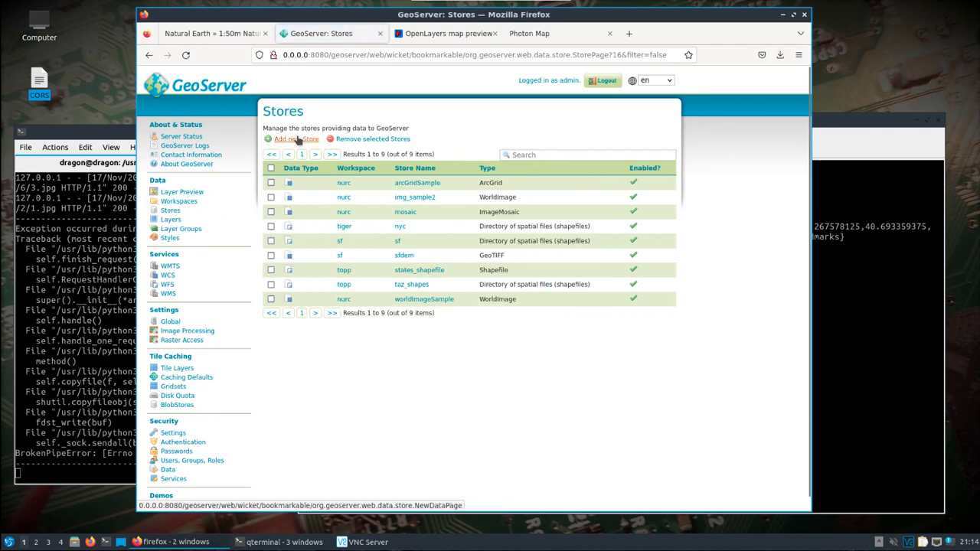
left_click(294, 139)
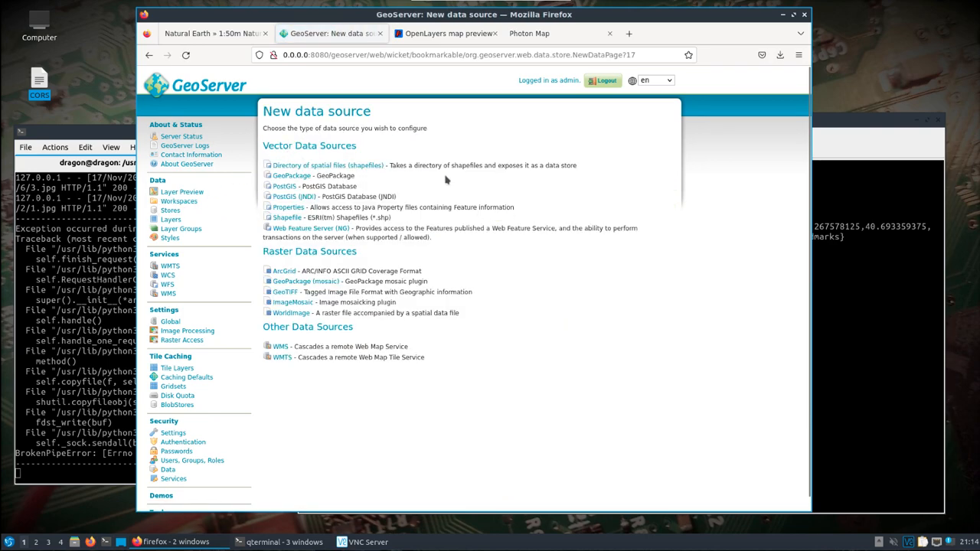
left_click(285, 295)
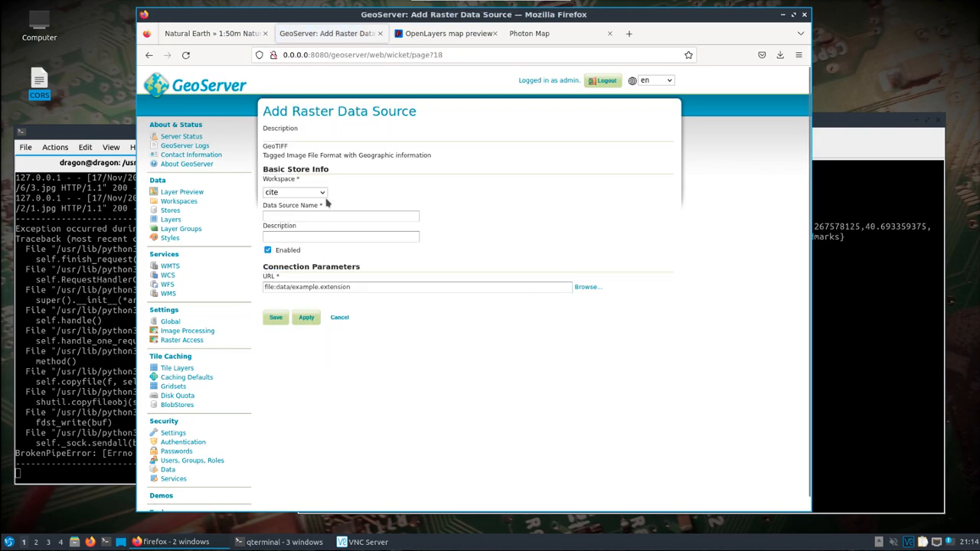
left_click(324, 192)
left_click(298, 292)
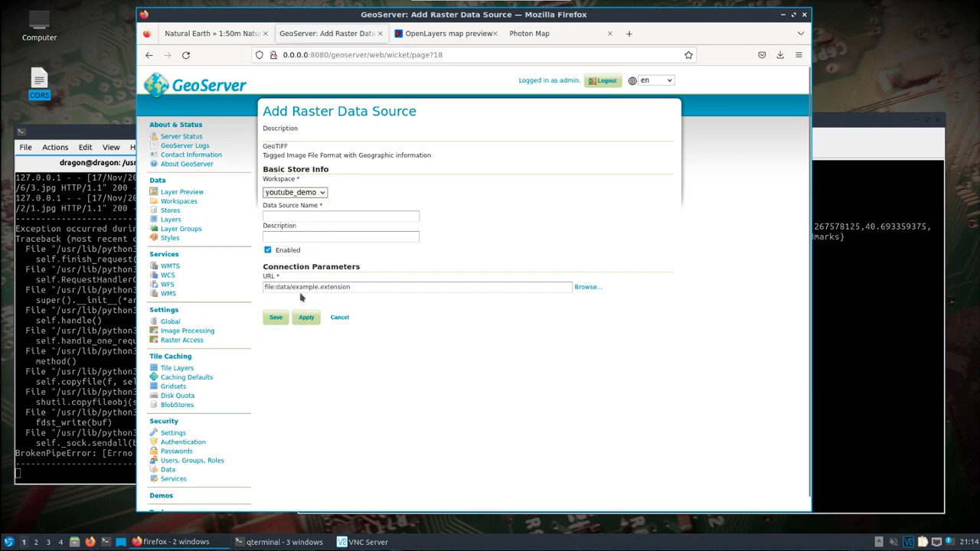
Enter world_map_youtube as the data source name and description, and try to save the store.
left_click(299, 214)
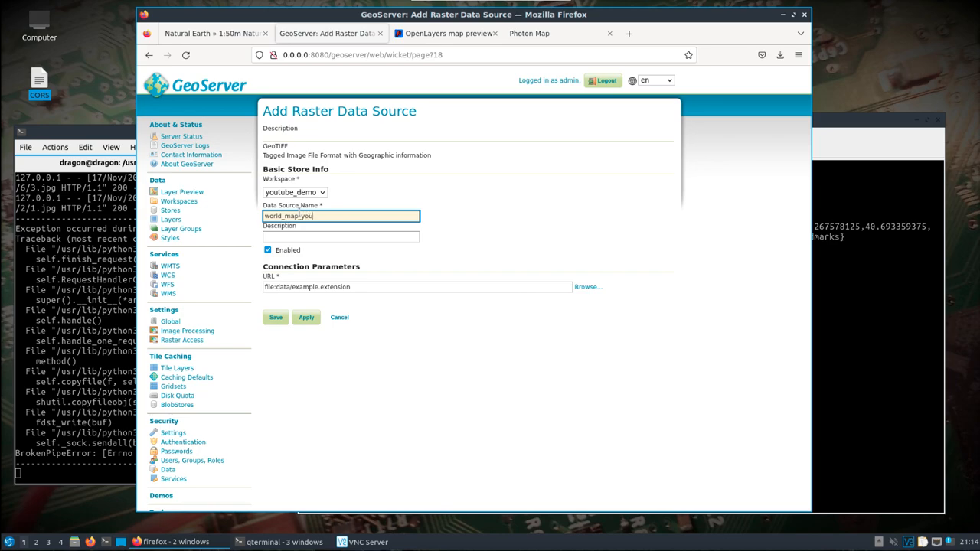
key("Tab")
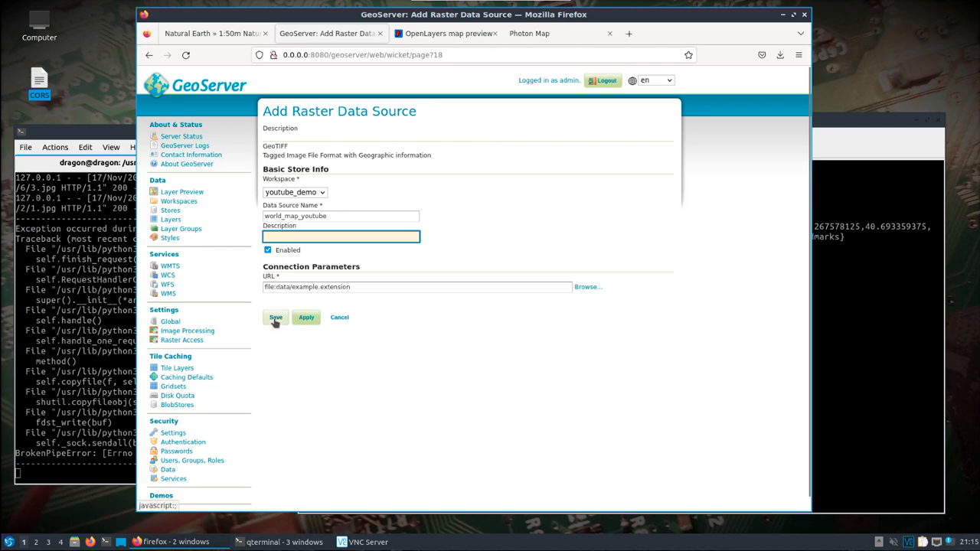
type("world_map_youtube")
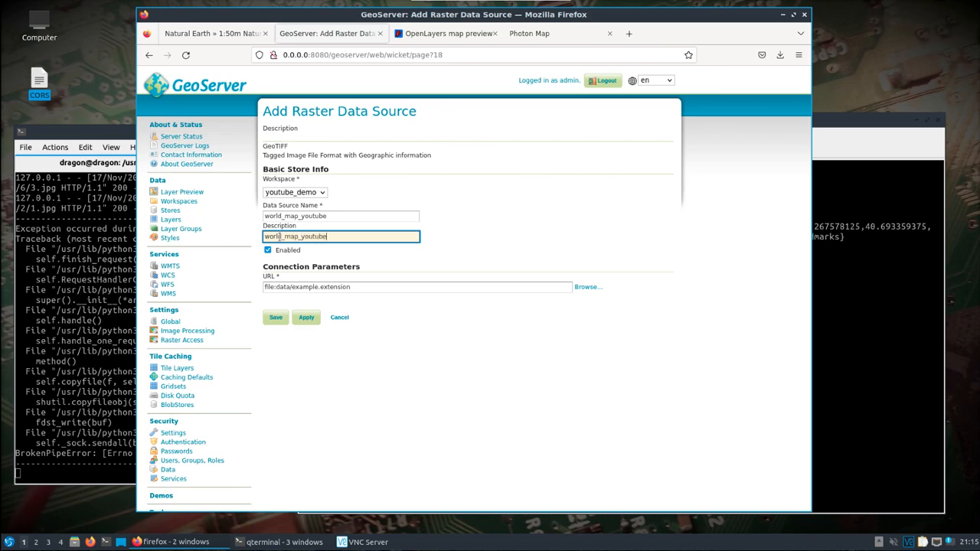
left_click(273, 317)
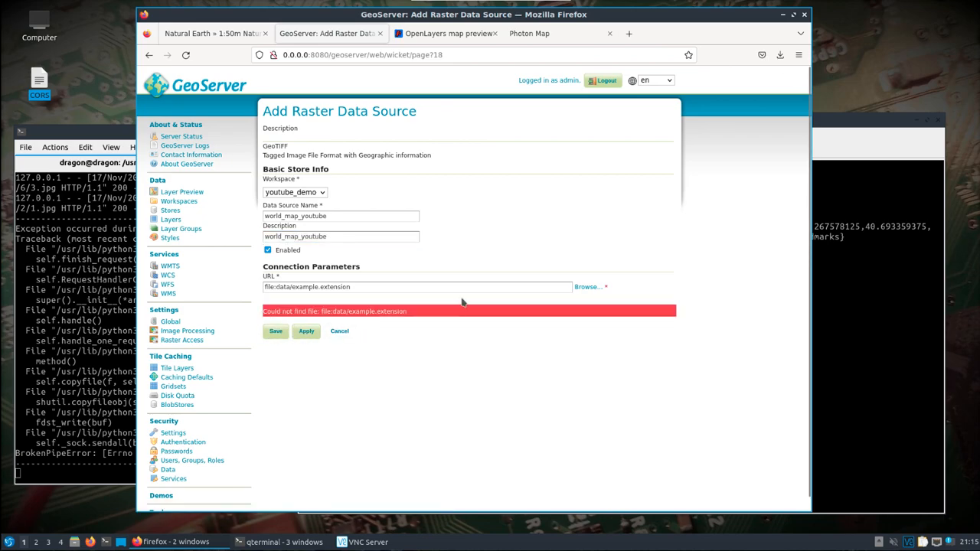
Browse the home directory to Downloads/map_data/NE1_50M_SR_W, pick NE1_50M_SR_W.tif as the store's URL, and save the store.
left_click(433, 288)
left_click(586, 288)
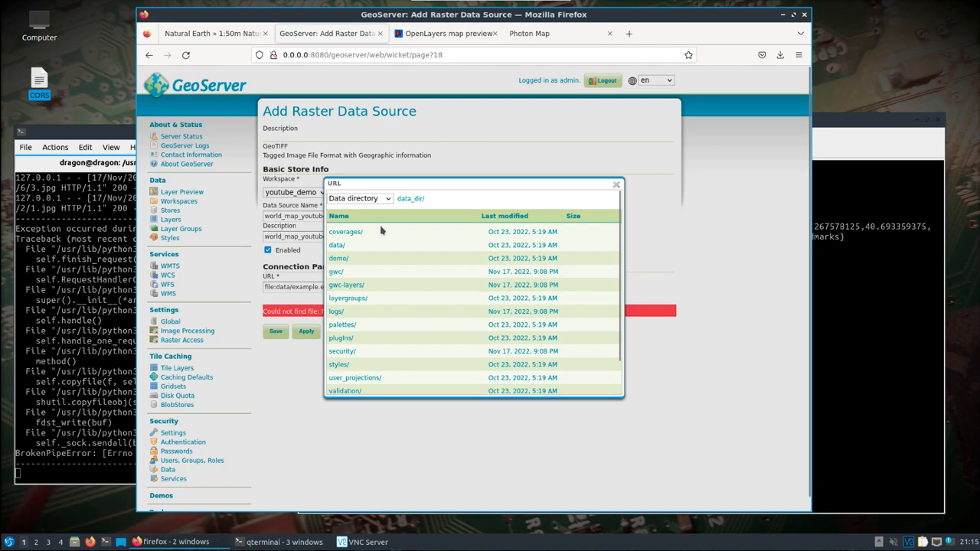
left_click(387, 200)
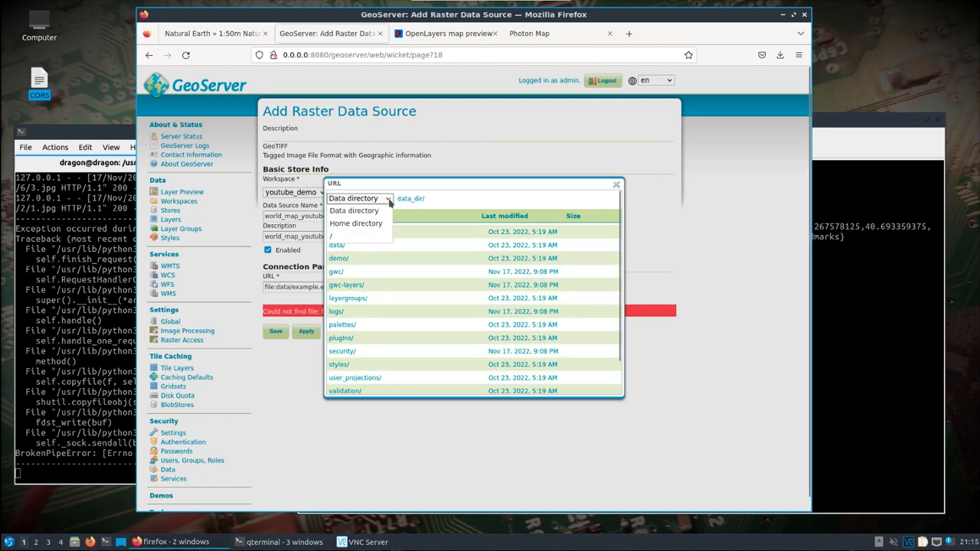
left_click(371, 223)
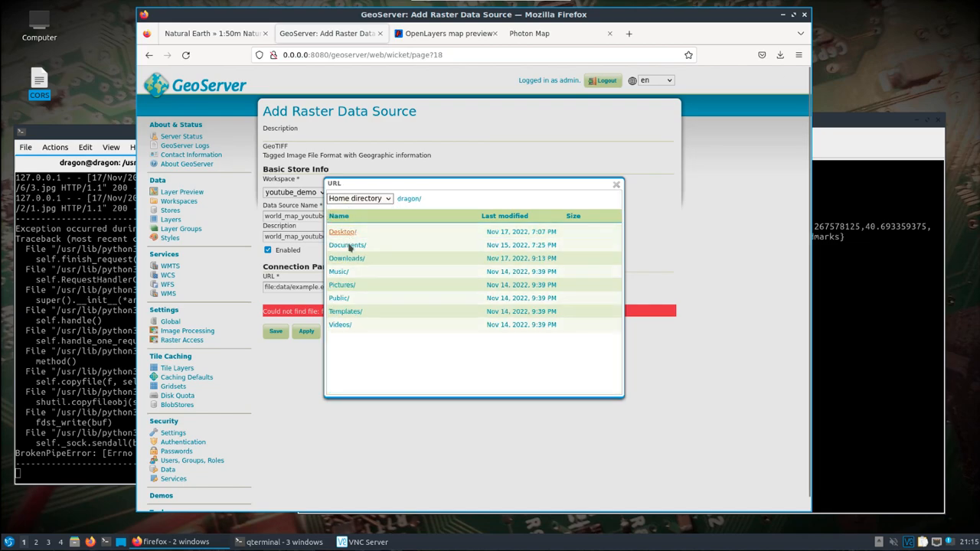
left_click(357, 260)
left_click(344, 311)
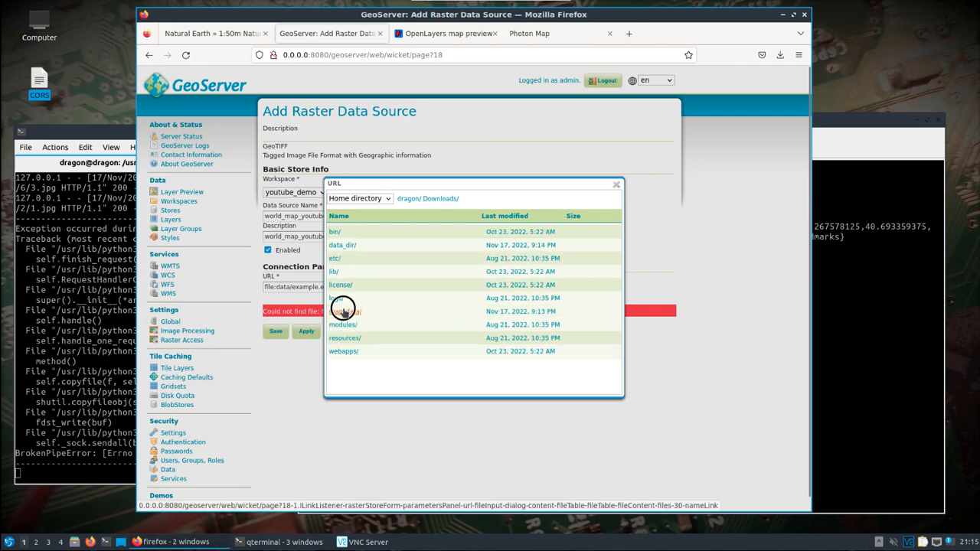
left_click(354, 233)
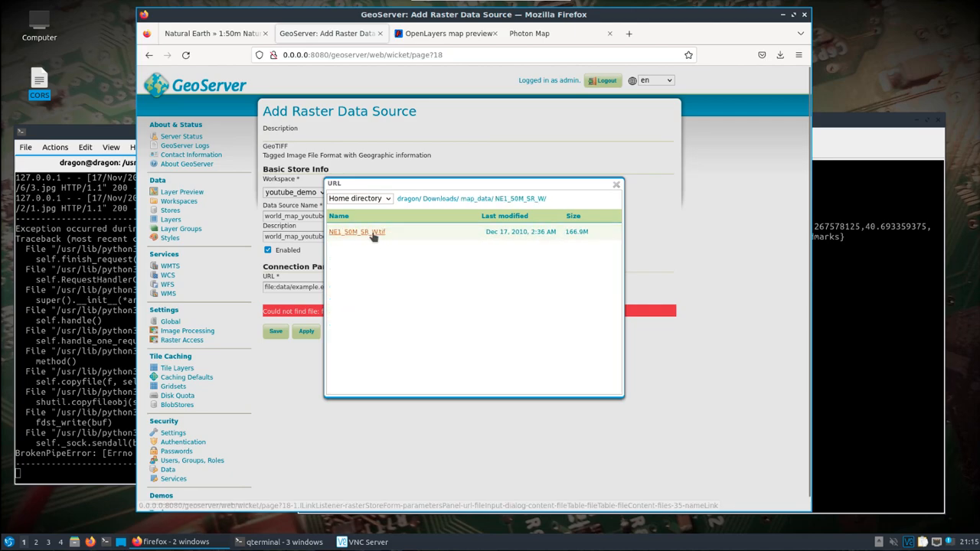
left_click(372, 233)
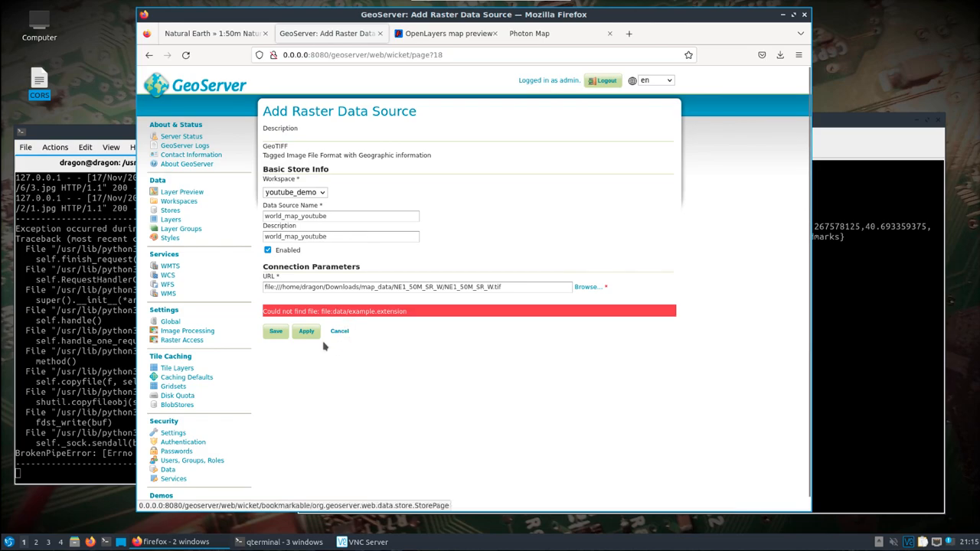
left_click(277, 333)
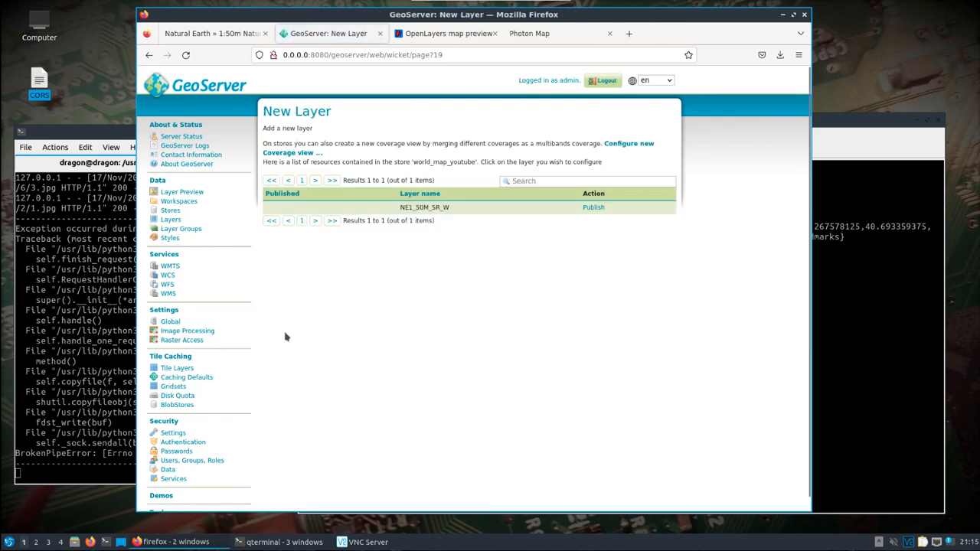
Publish the NE1_50M_SR_W layer from the new store and save it with the default layer settings.
left_click(593, 207)
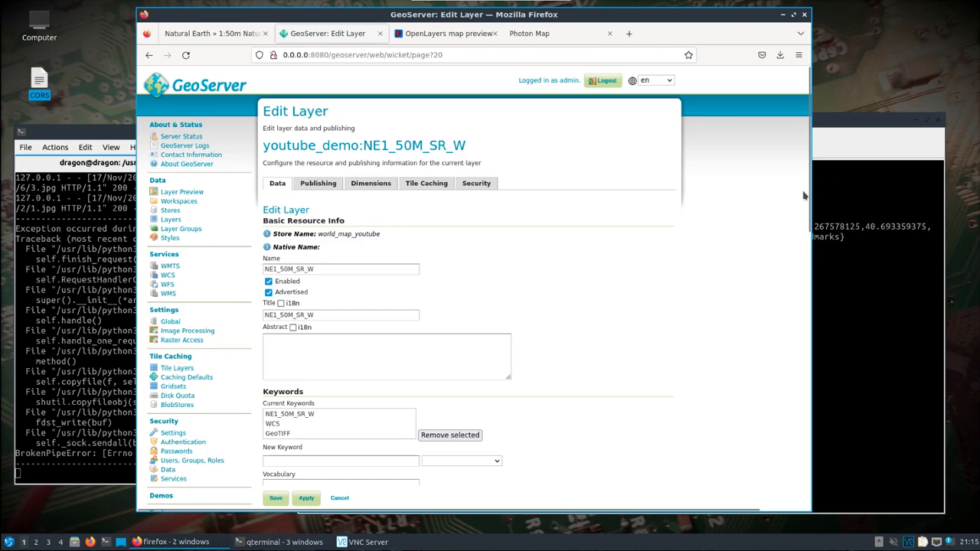
left_click_drag(806, 188, 807, 440)
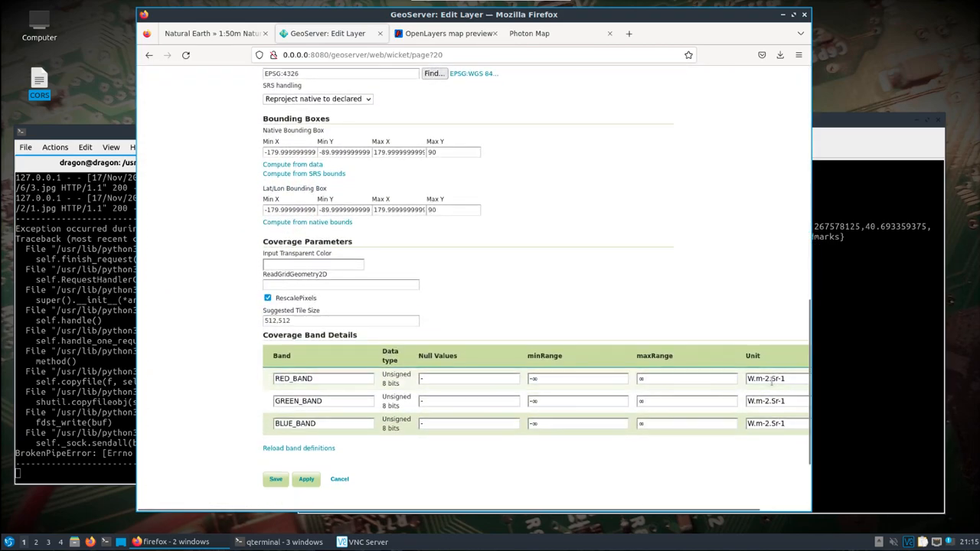
left_click(275, 479)
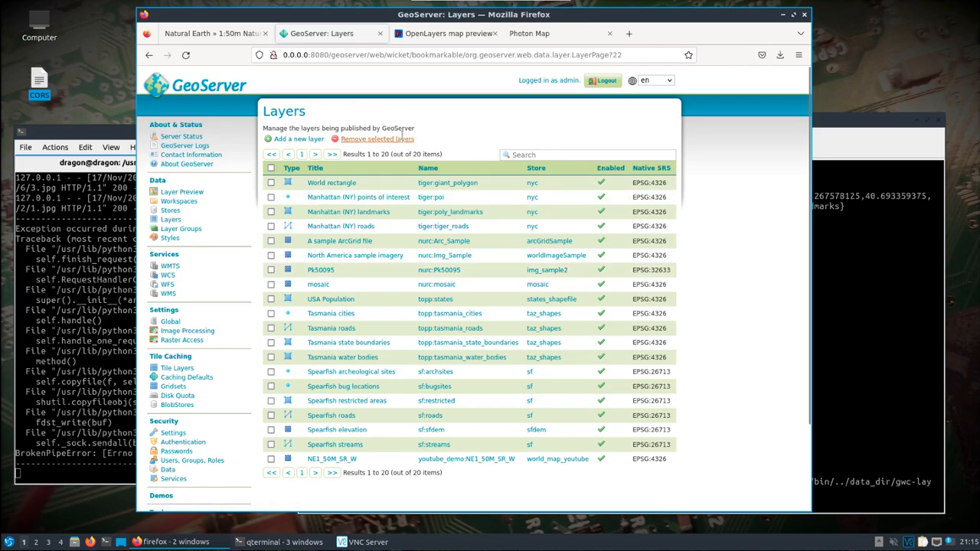
Copy the layer name youtube_demo:NE1_50M_SR_W from the layers list.
left_click(512, 459)
left_click_drag(512, 459, 418, 462)
right_click(420, 461)
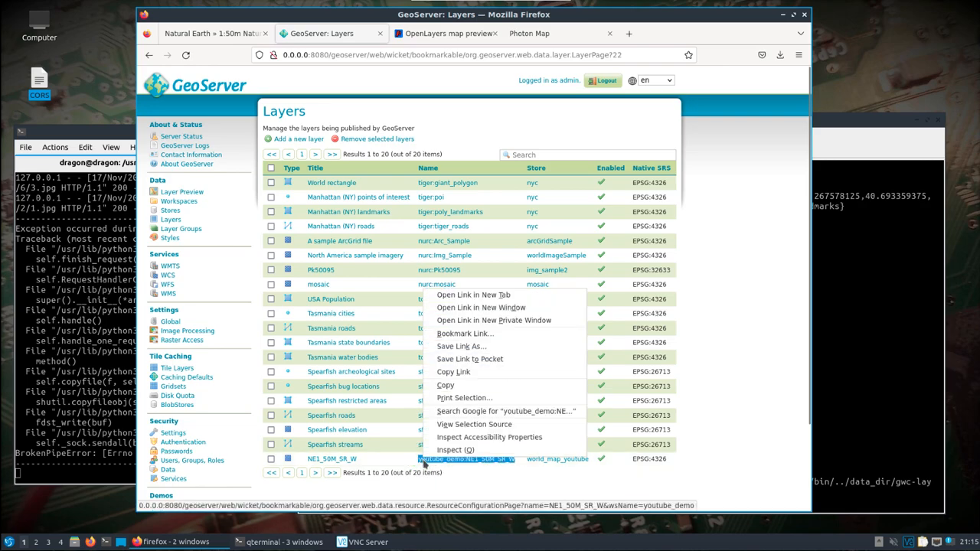
left_click(453, 391)
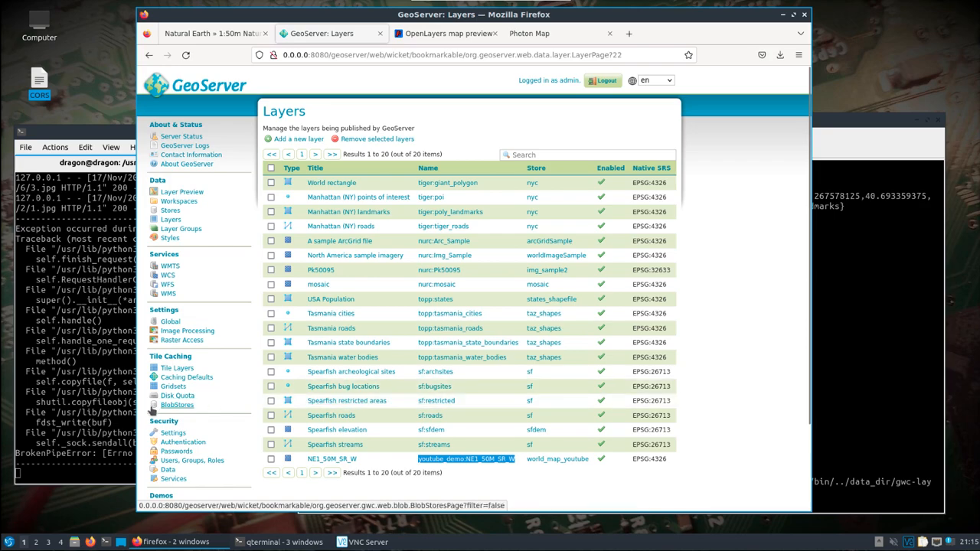
Stop the running Photon Map web server in the terminal and list the html directory contents.
left_click(111, 407)
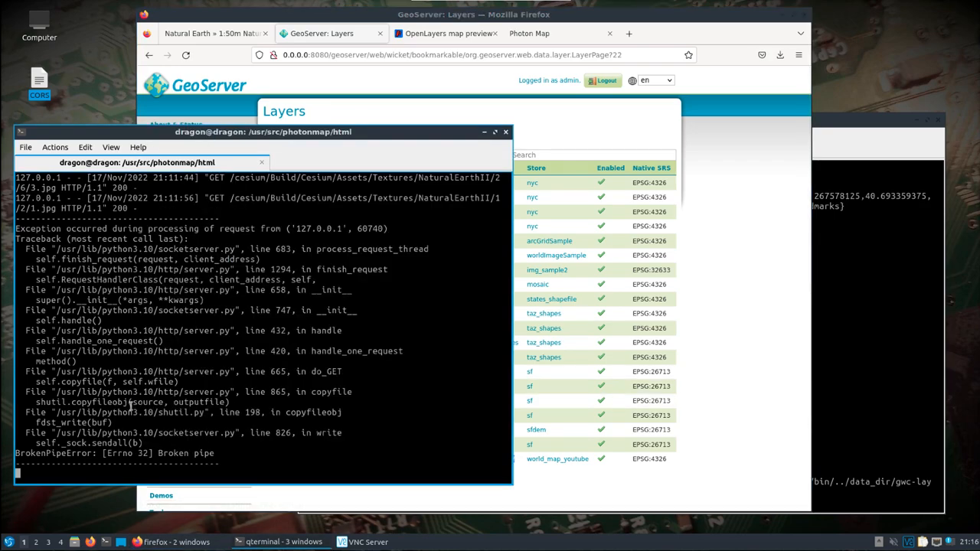
key("ctrl+c")
type("ls")
key("Return")
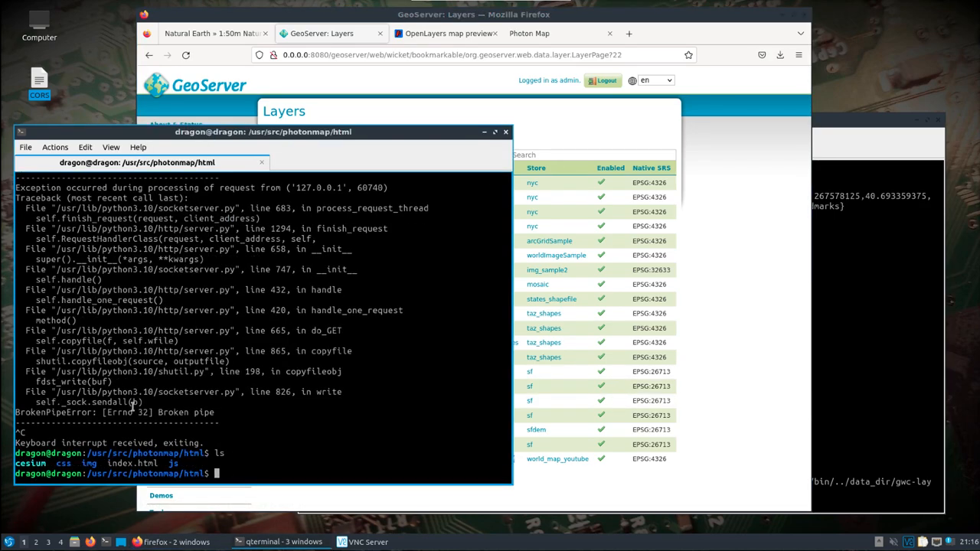
Open index.html in nano with sudo, entering the account password.
type("nano")
type("sudo nano")
type(" in")
key("Tab")
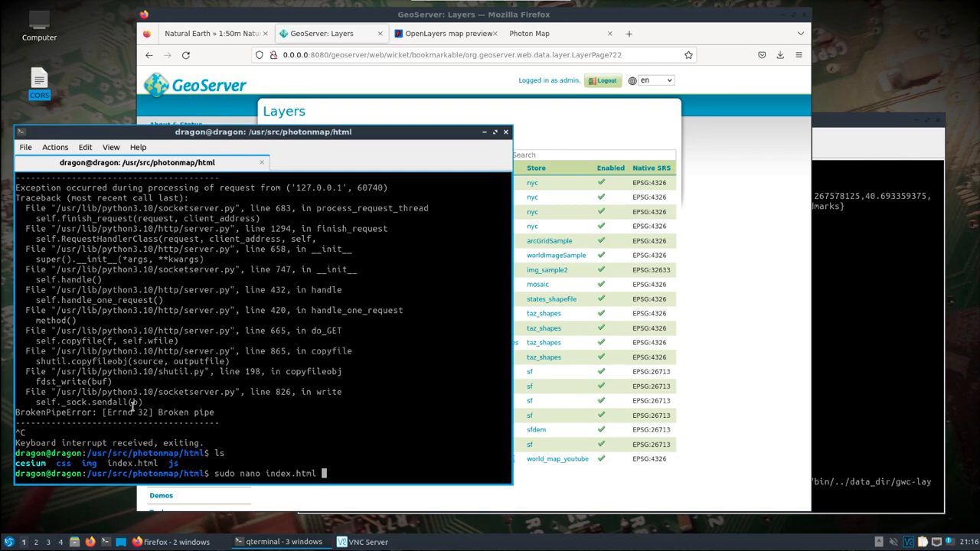
key("Return")
key("Return")
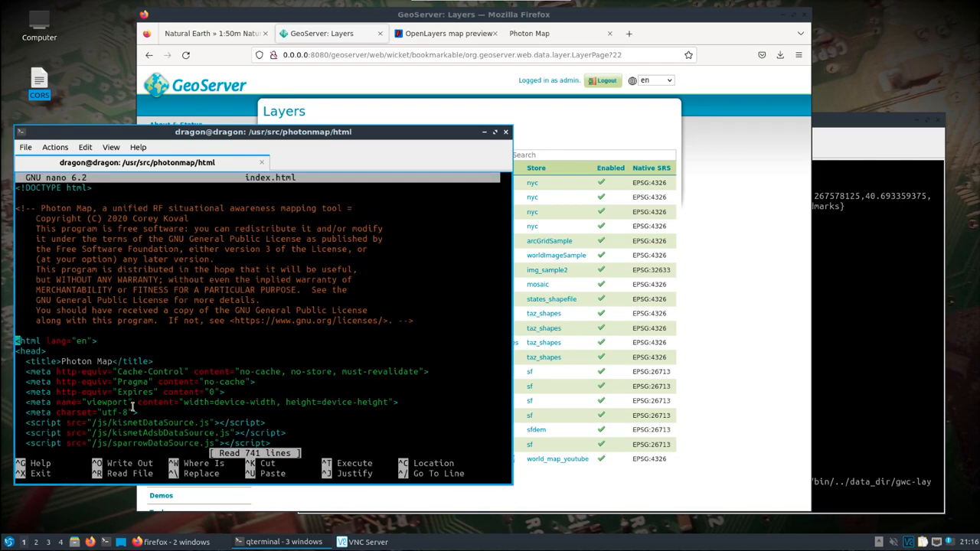
Replace the WMS imagery layer's layers value tiger:poly_landmarks with the pasted youtube_demo:NE1_50M_SR_W.
scroll(132, 407, "down", 7)
scroll(132, 407, "down", 6)
scroll(131, 407, "down", 8)
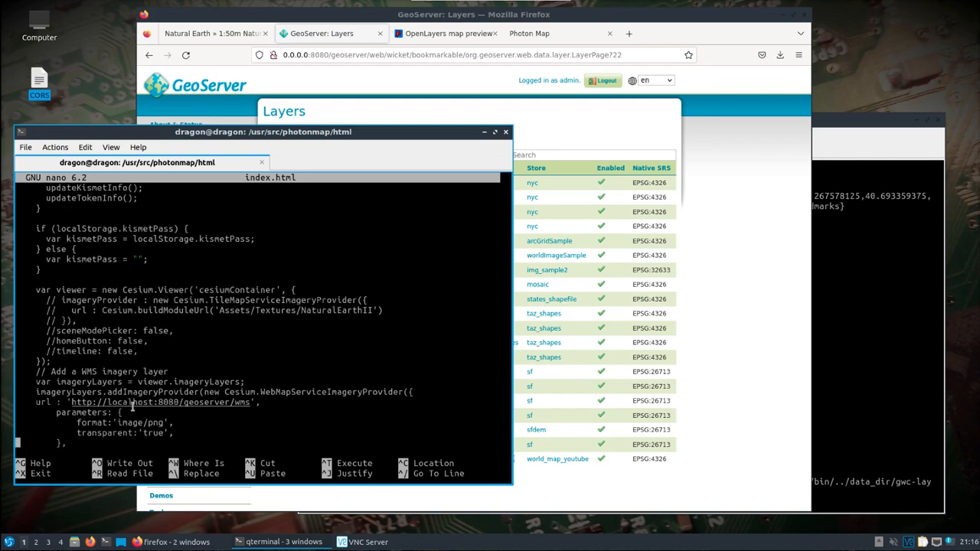
scroll(132, 407, "down", 1)
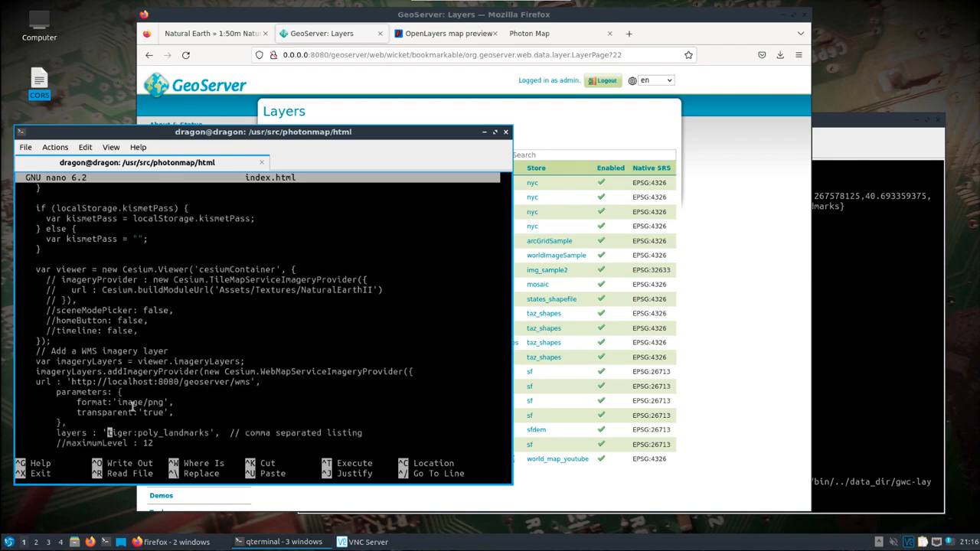
key("Delete")
key("Delete")
key("Delete")
key("Delete")
key("Delete")
key("Delete")
key("Delete")
key("Delete")
key("Delete")
key("Delete")
key("Delete")
key("Delete")
key("Delete")
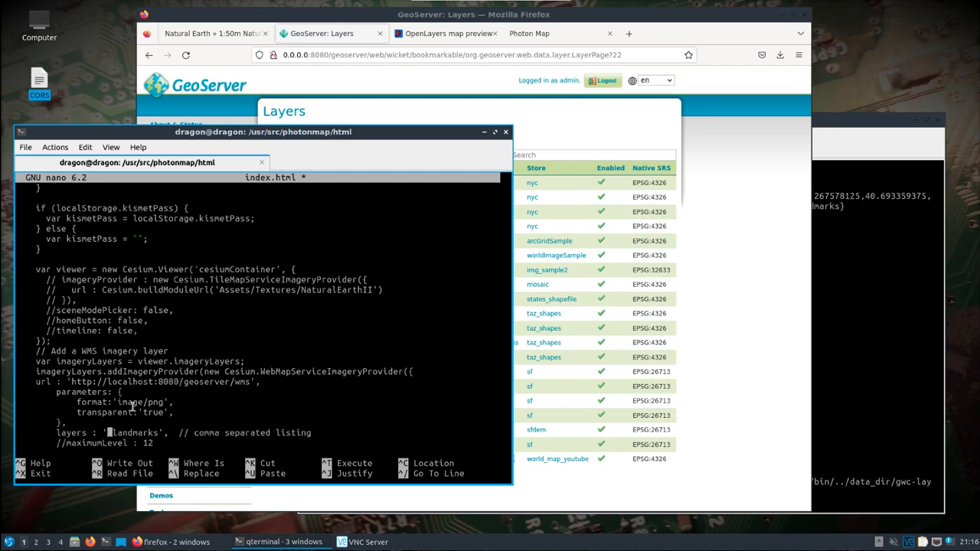
key("Delete")
key("Delete")
key("Delete")
key("Delete")
key("Delete")
key("Delete")
key("Delete")
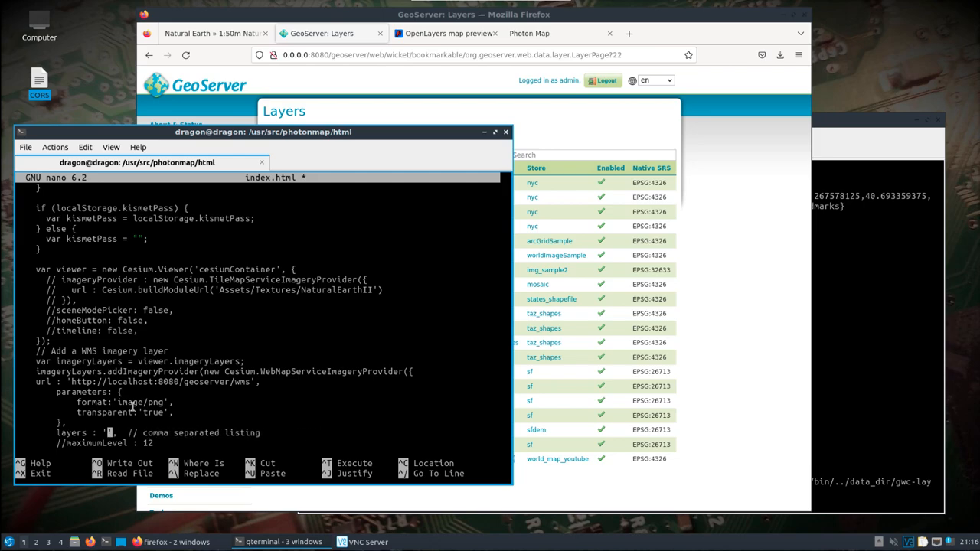
right_click(134, 406)
left_click(206, 245)
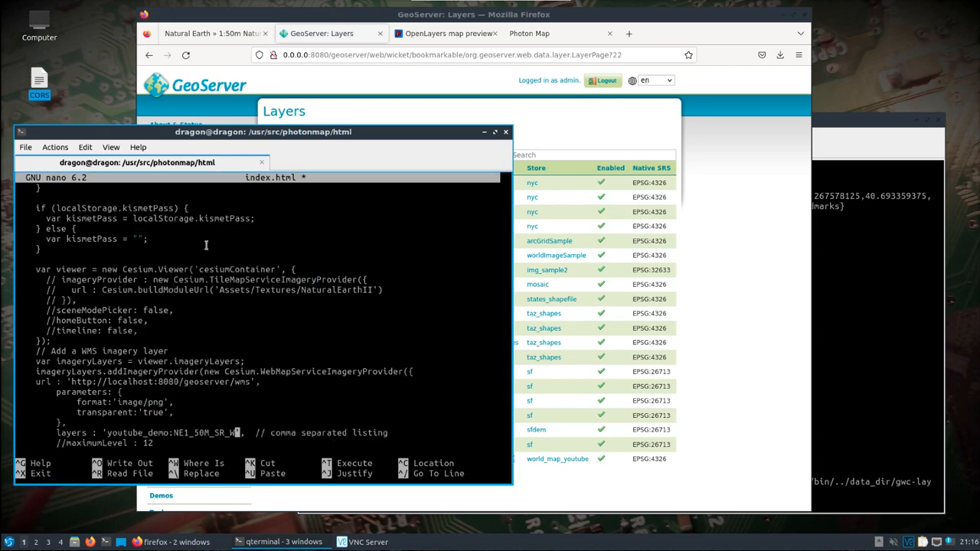
Save index.html and exit the editor.
key("ctrl+o")
key("Return")
key("ctrl+x")
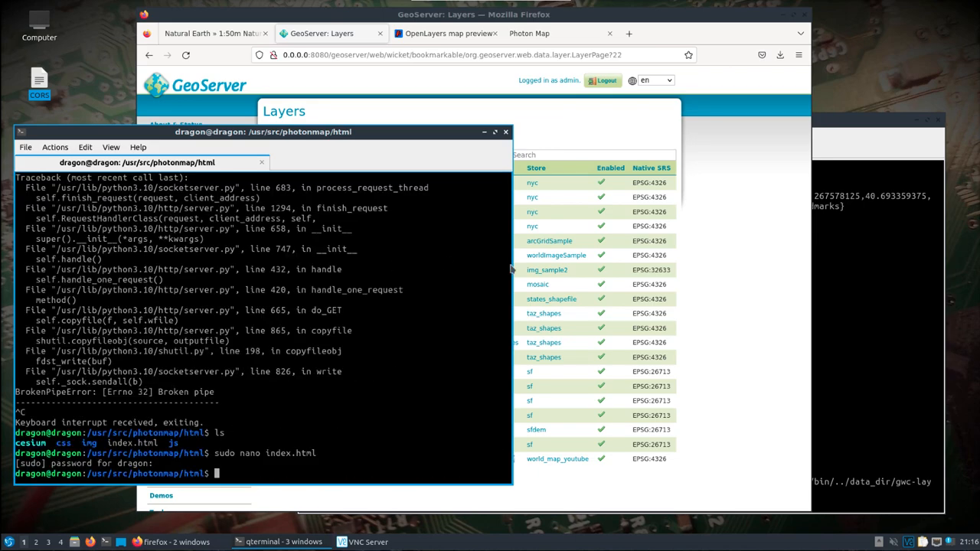
Restart the Python HTTP server for the Photon Map page from the command history.
left_click(879, 311)
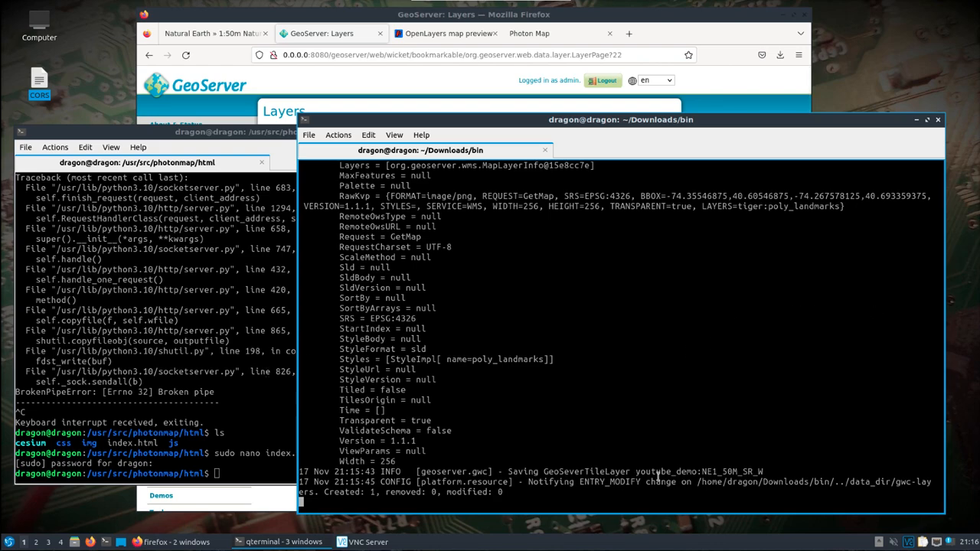
left_click(228, 422)
key("Up")
key("Up")
key("Up")
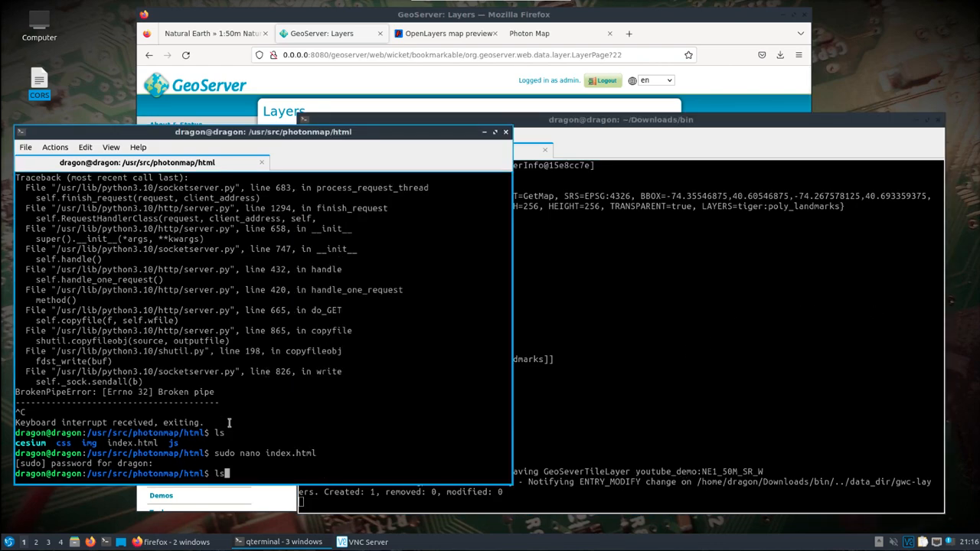
key("Up")
key("Down")
key("Return")
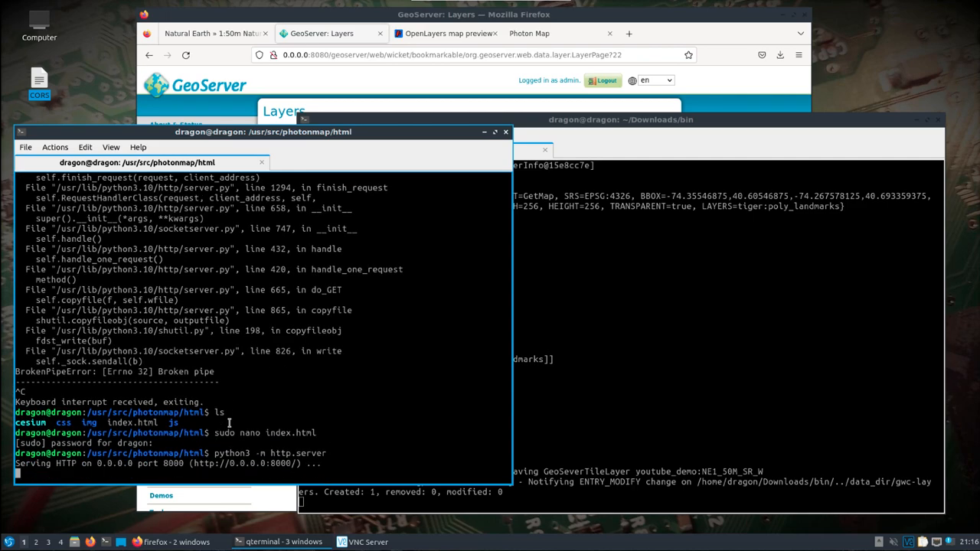
Reload the Photon Map page and choose Natural Earth II as the base imagery.
left_click(520, 36)
left_click(185, 55)
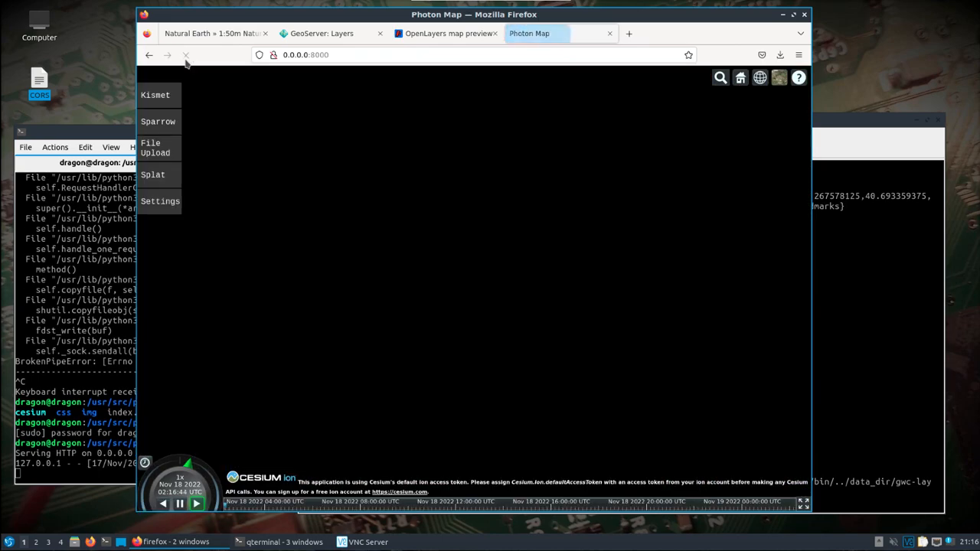
left_click(777, 79)
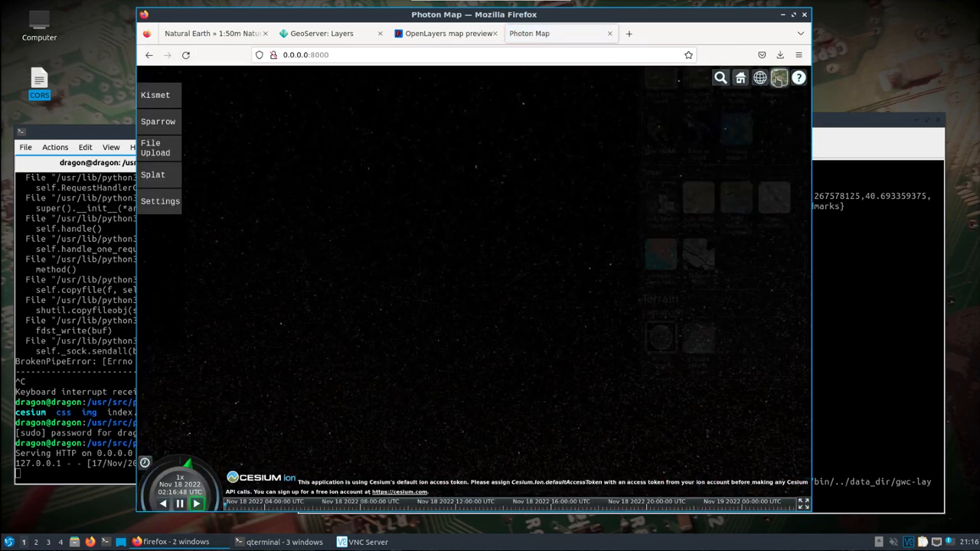
left_click(733, 197)
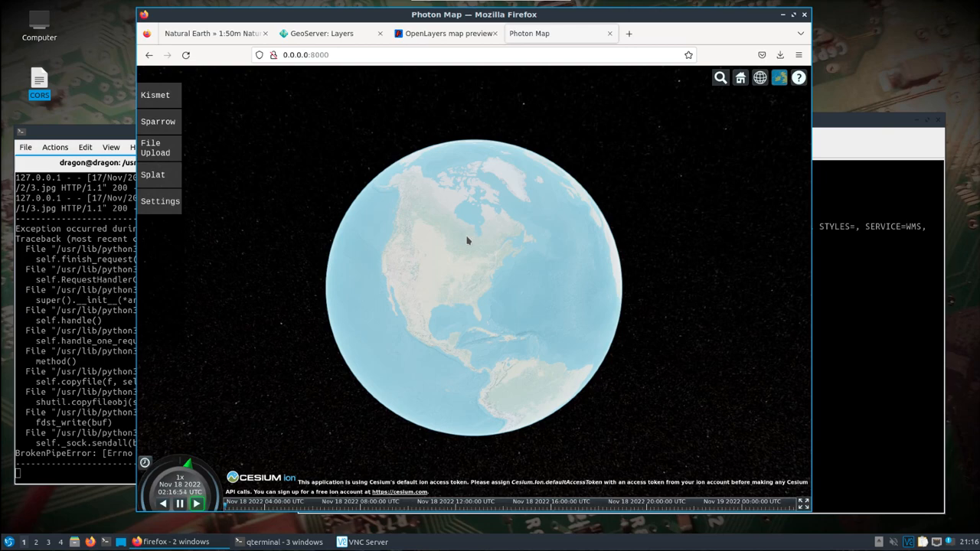
Zoom and pan around North America to inspect the Natural Earth overlay on the globe.
scroll(467, 241, "down", 5)
scroll(467, 241, "up", 5)
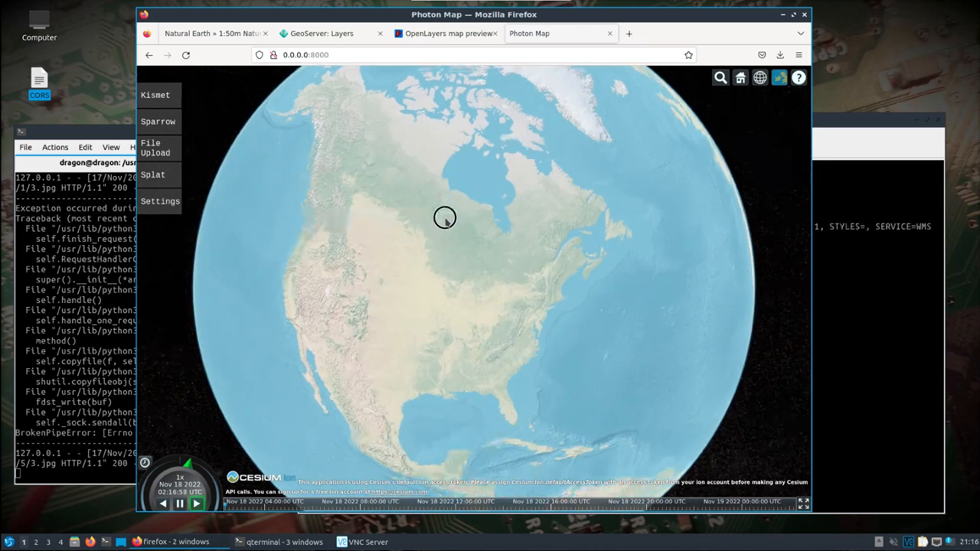
scroll(448, 273, "up", 3)
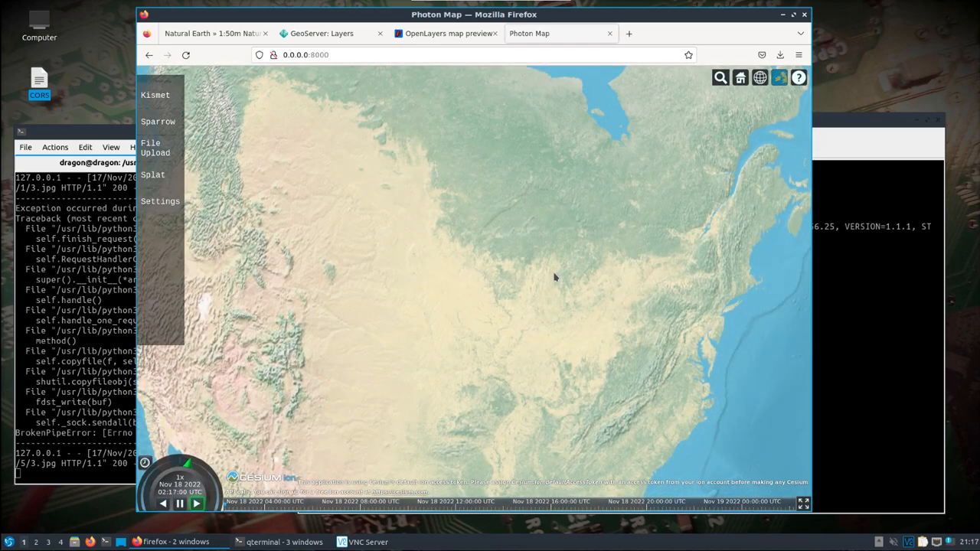
scroll(555, 276, "up", 5)
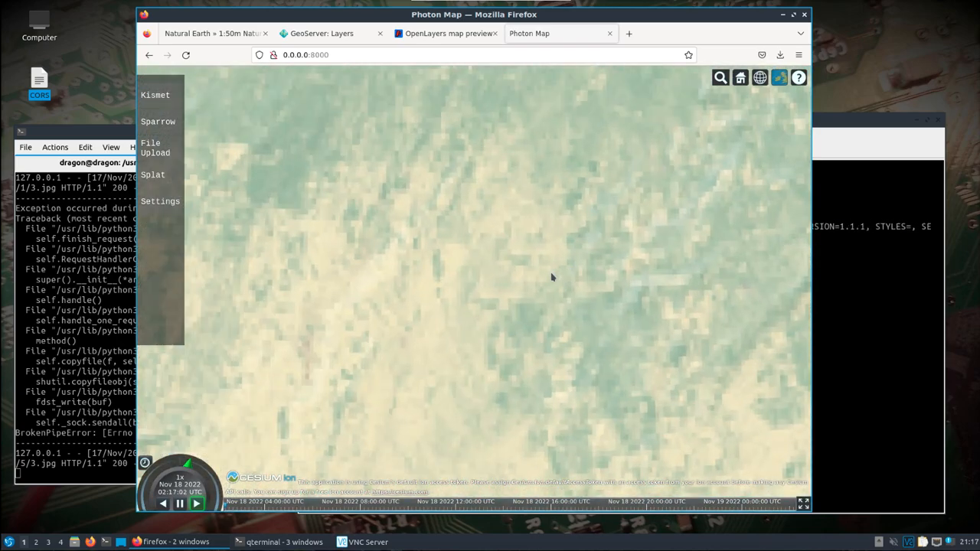
scroll(551, 277, "down", 10)
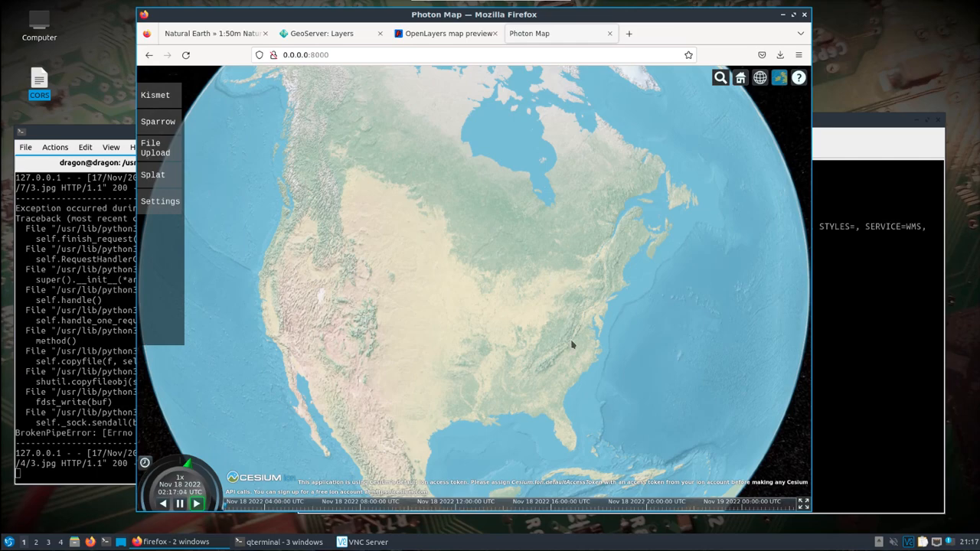
left_click_drag(568, 317, 562, 290)
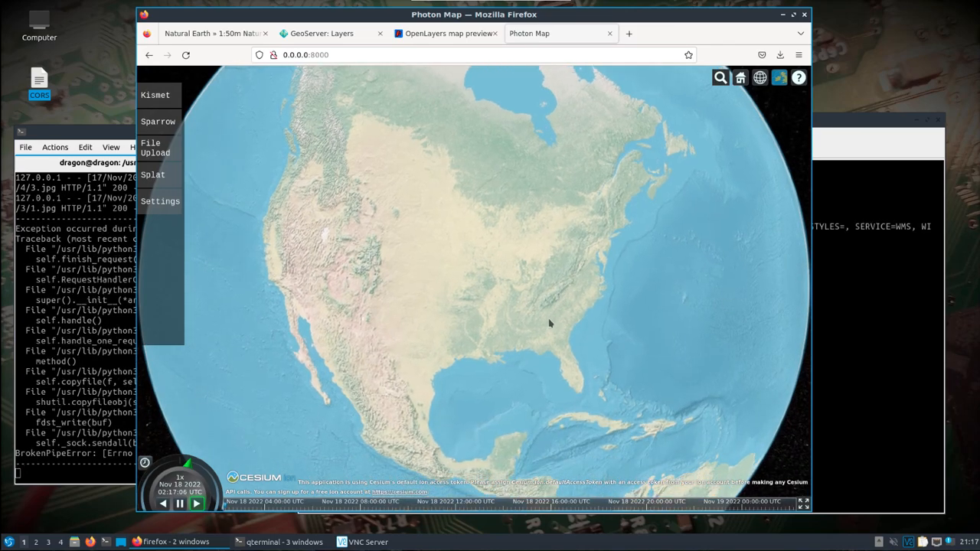
Switch the globe's base imagery to ESRI World Imagery.
scroll(549, 323, "up", 3)
left_click(778, 77)
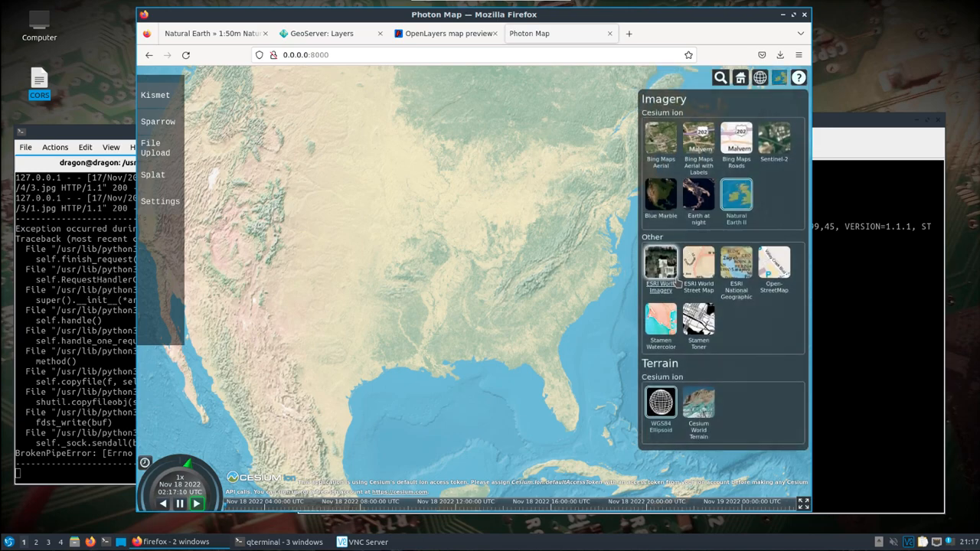
left_click(661, 264)
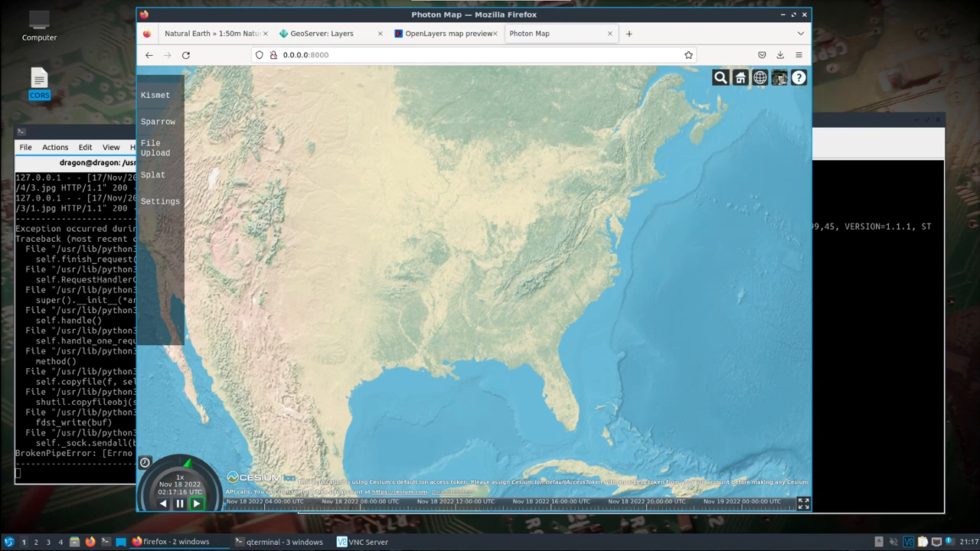
Zoom in closely on the eastern United States to inspect the resolution of the WMS overlay, then zoom back out.
scroll(520, 302, "up", 5)
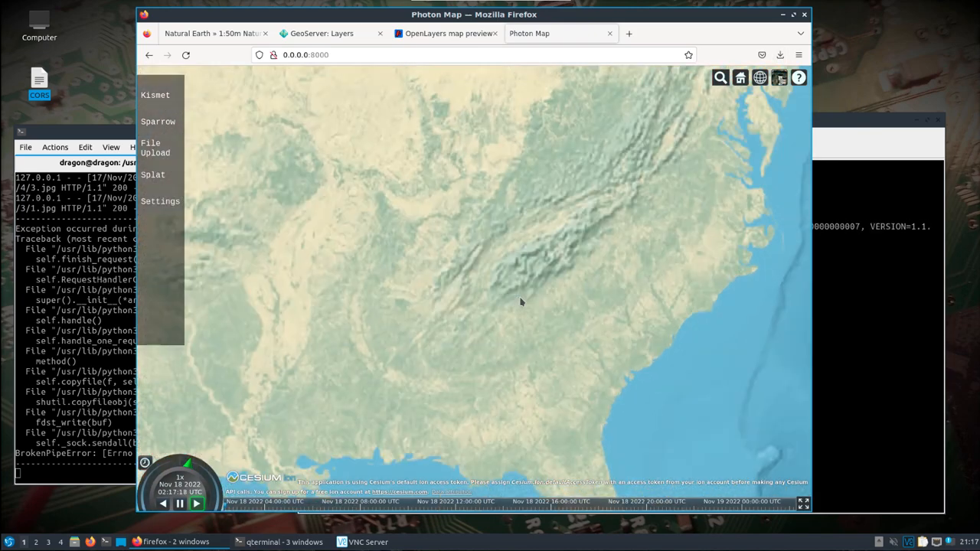
scroll(520, 302, "up", 5)
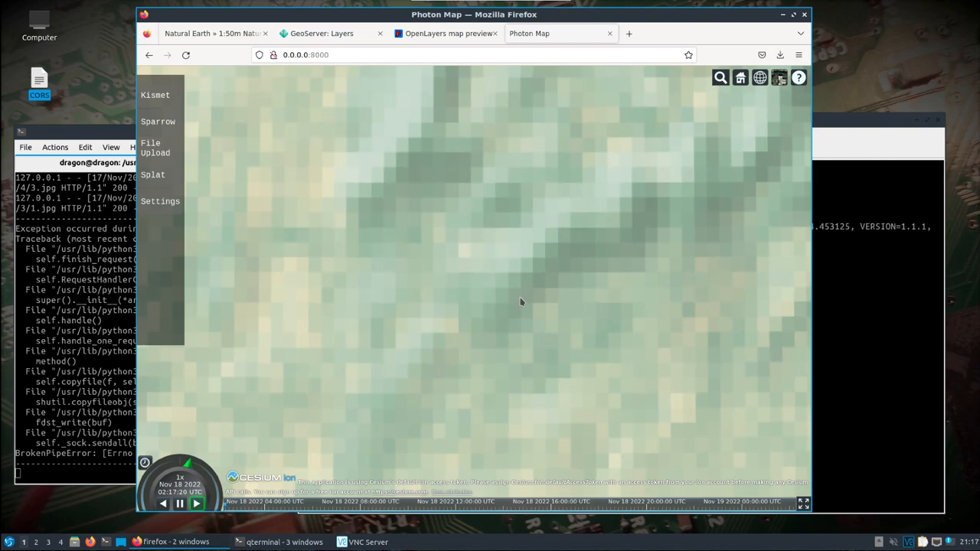
left_click(839, 116)
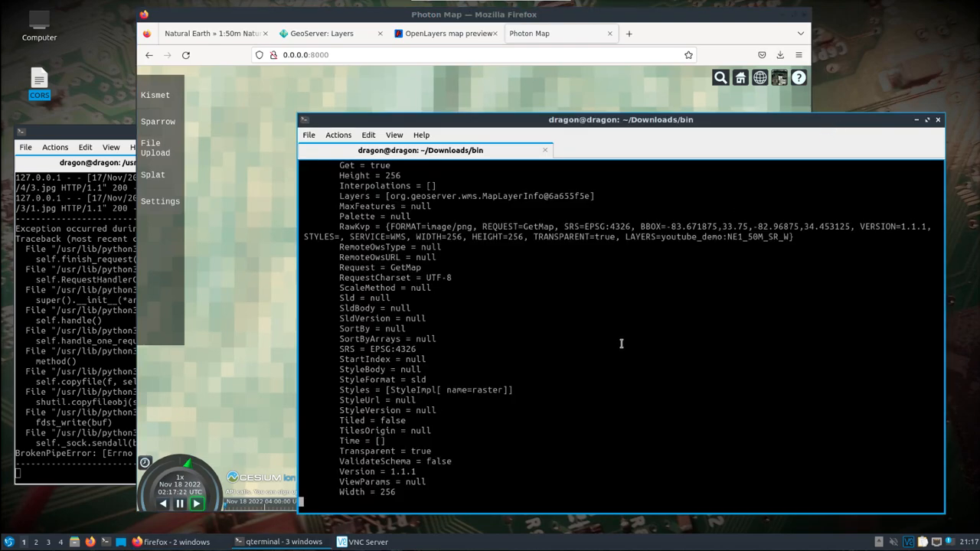
left_click(681, 19)
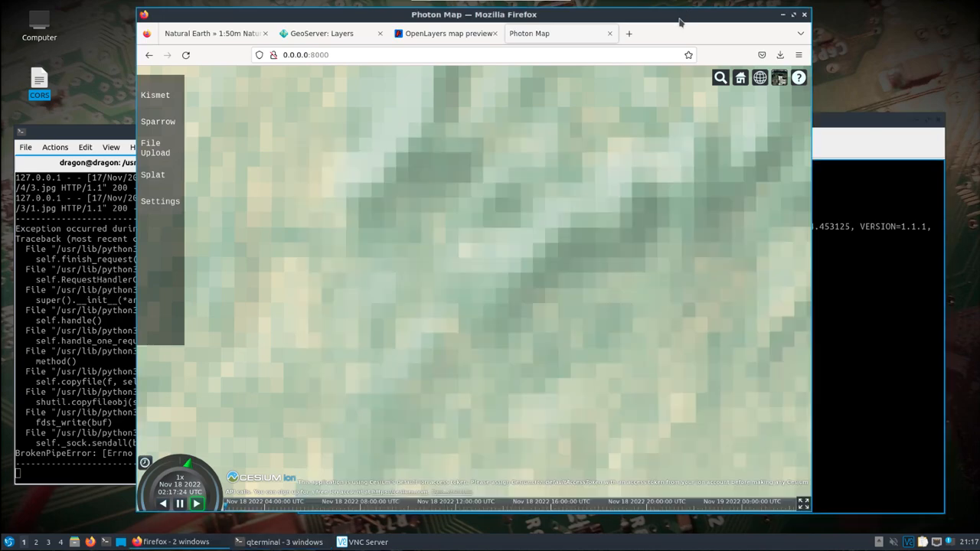
scroll(668, 236, "up", 3)
scroll(656, 257, "up", 6)
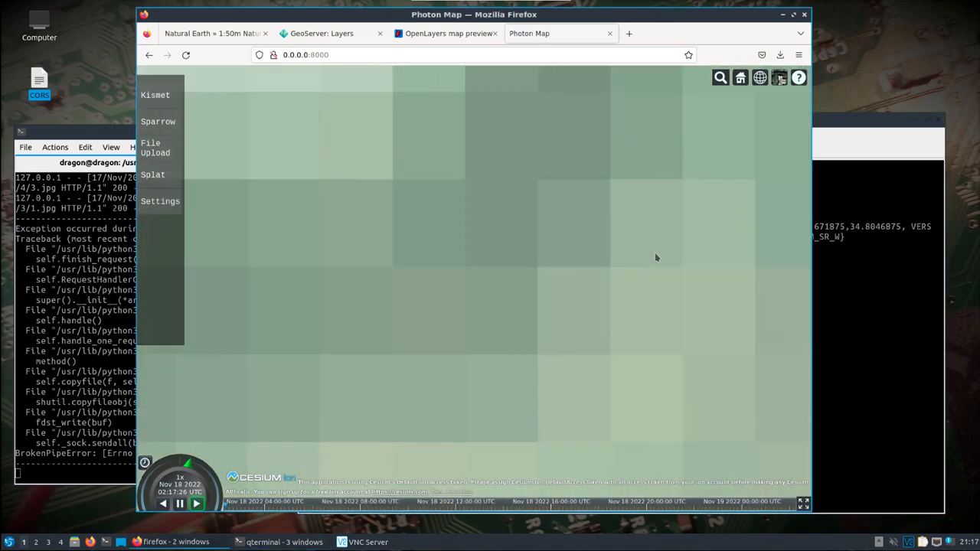
scroll(656, 257, "down", 1)
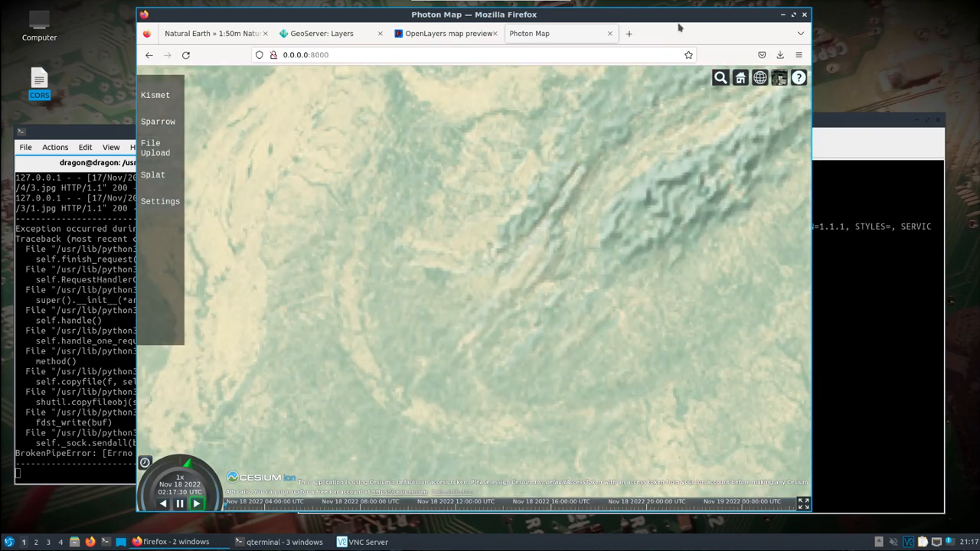
left_click_drag(673, 17, 564, 17)
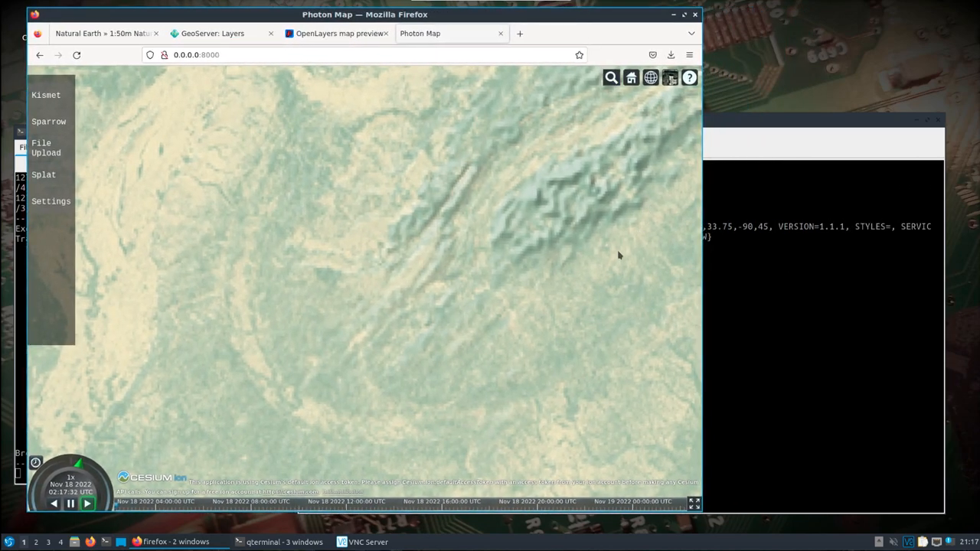
scroll(616, 256, "down", 5)
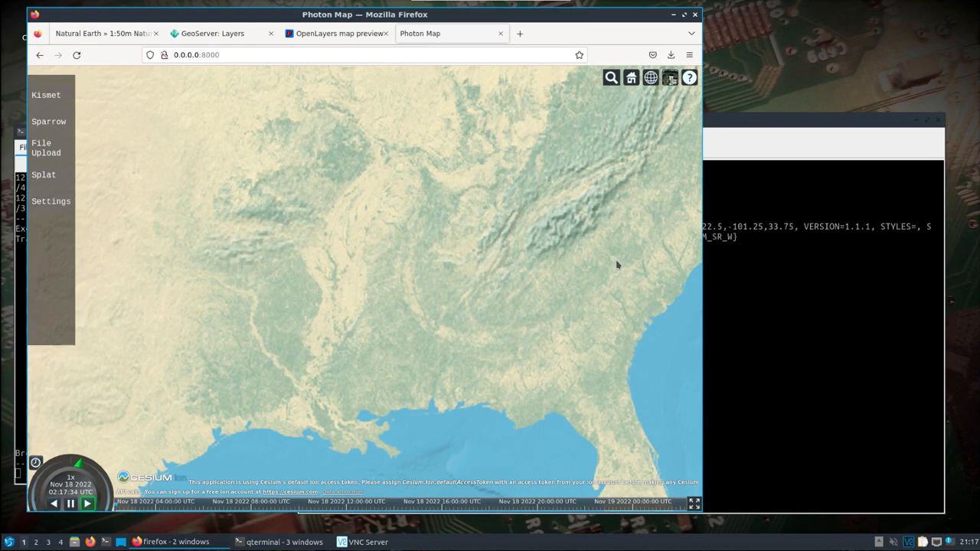
scroll(616, 265, "down", 5)
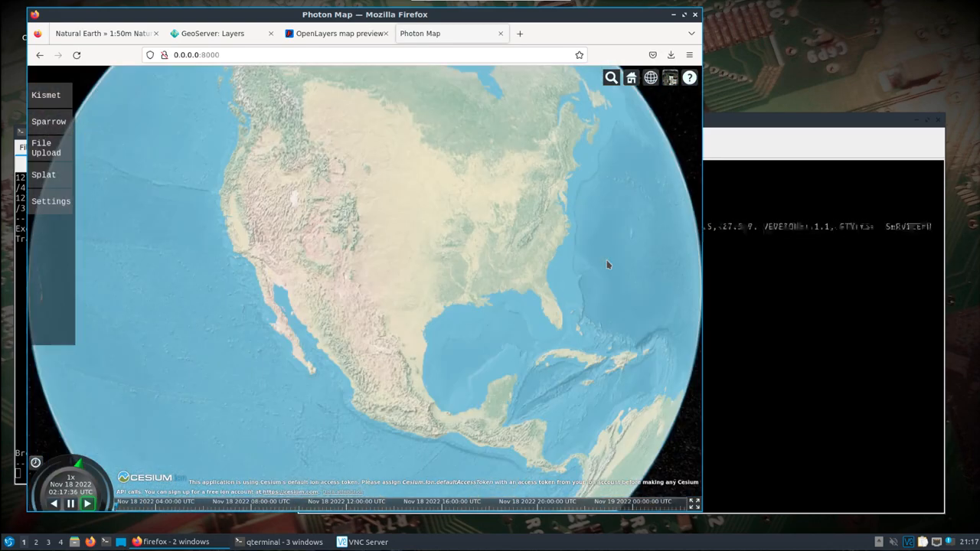
Rotate the globe across the Mediterranean, North Africa and the Atlantic to inspect the overlay coverage.
left_click_drag(635, 252, 299, 300)
left_click_drag(427, 209, 466, 236)
left_click_drag(505, 227, 424, 229)
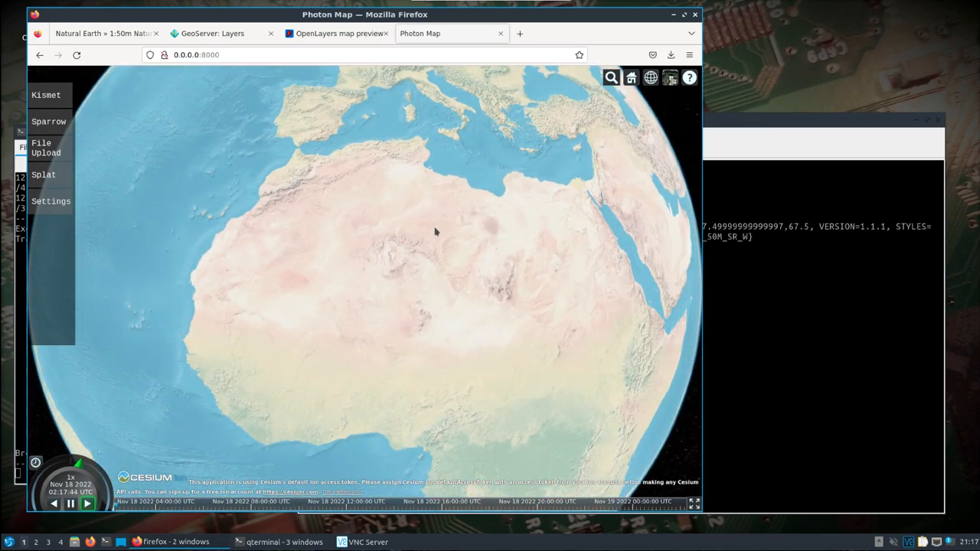
left_click_drag(431, 280, 426, 298)
left_click_drag(422, 265, 559, 140)
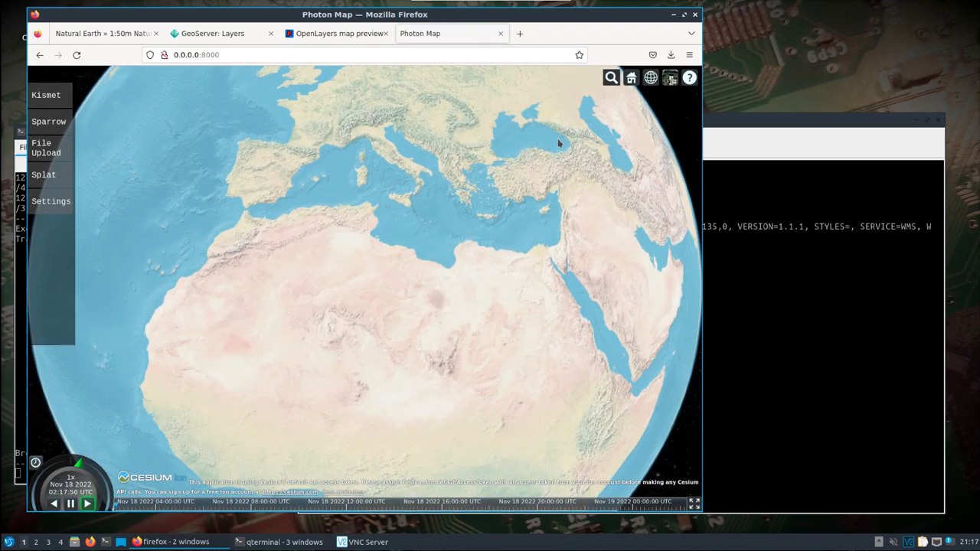
left_click_drag(345, 245, 514, 96)
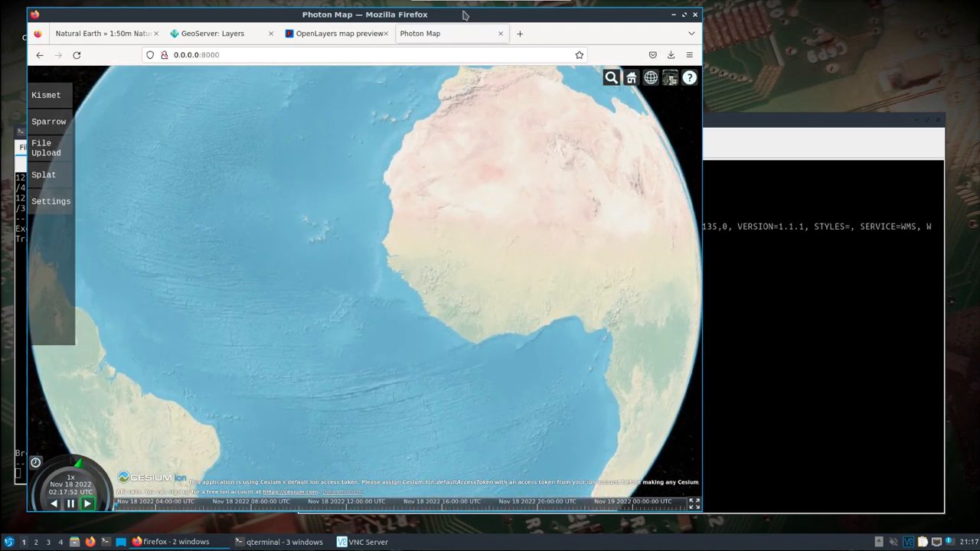
left_click_drag(462, 18, 675, 18)
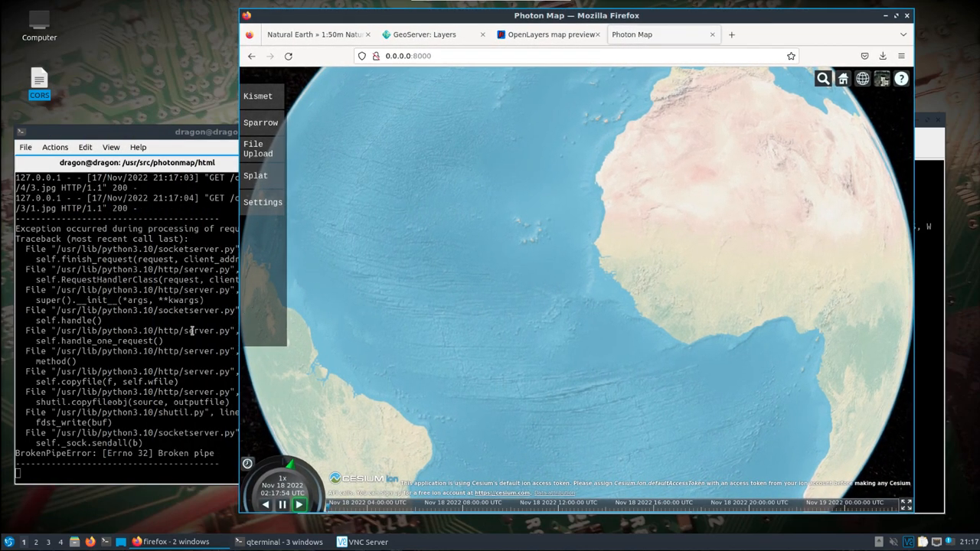
Stop the Python HTTP server and print the contents of index.html in the terminal.
left_click(192, 330)
key("ctrl+c")
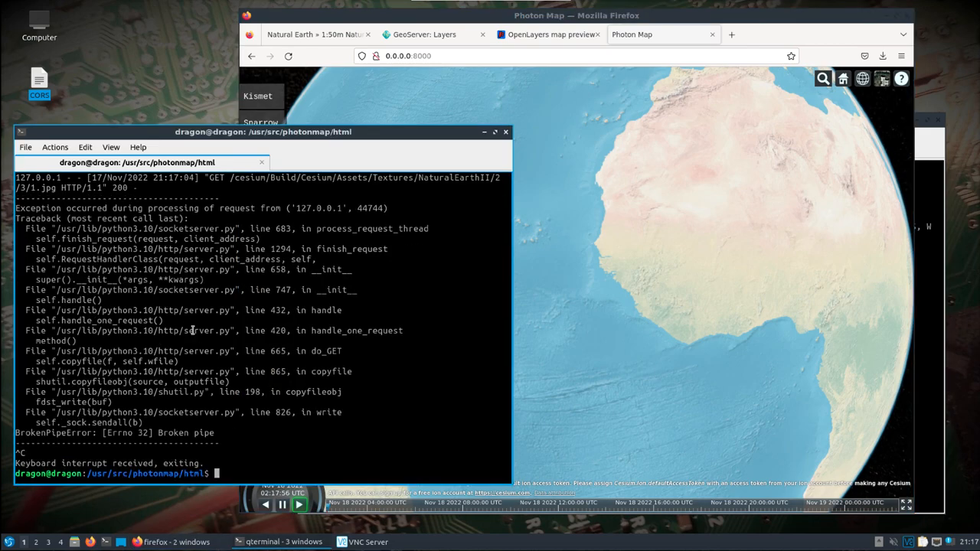
type("cat index.html")
key("Return")
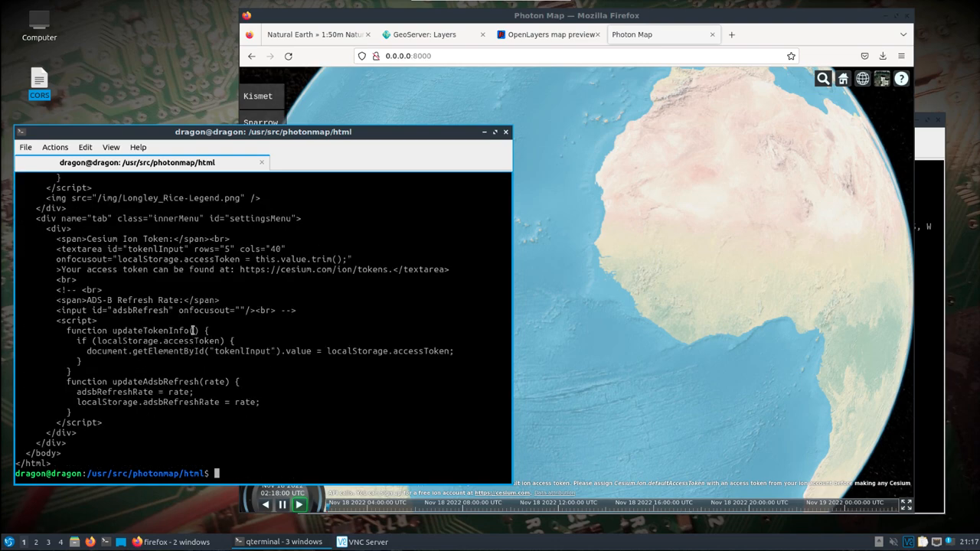
Open a new terminal, change to /usr/src/df-aggregator/views/ and list its files.
left_click(107, 540)
left_click_drag(237, 103, 613, 76)
type("cd /usr/")
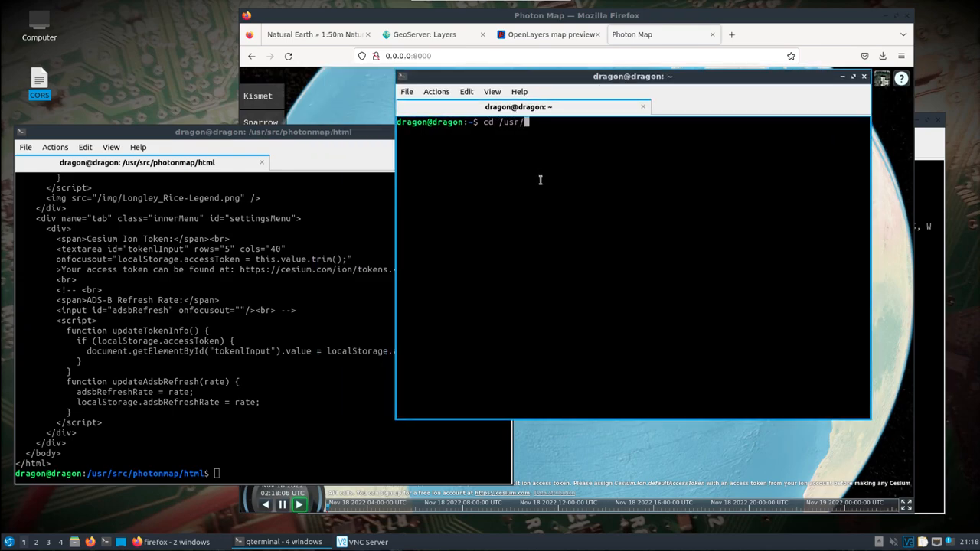
type("src/df")
key("Tab")
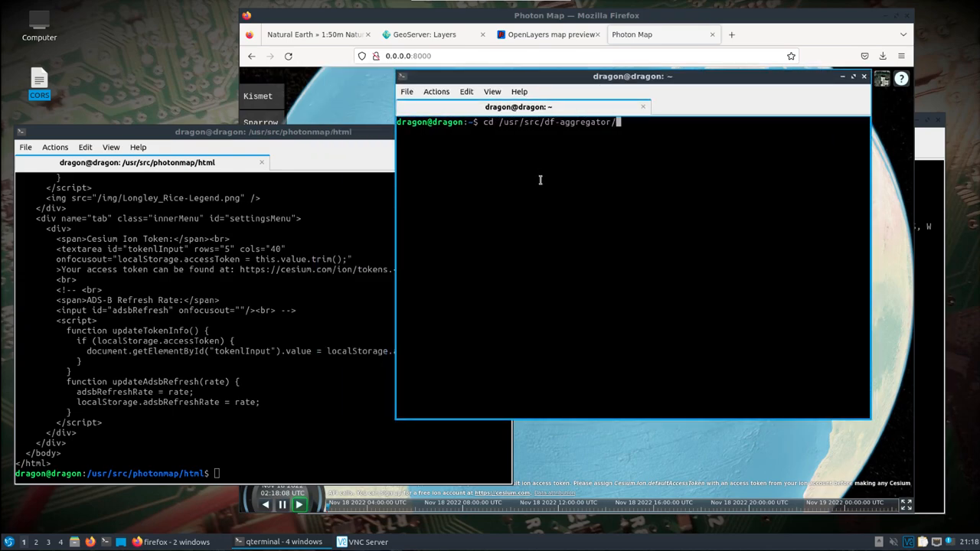
key("Tab")
key("Tab")
type("views/")
key("Return")
type("ls")
key("Return")
Open cesium.tpl in nano with sudo, entering the account password.
type("sudo nano ce")
key("Tab")
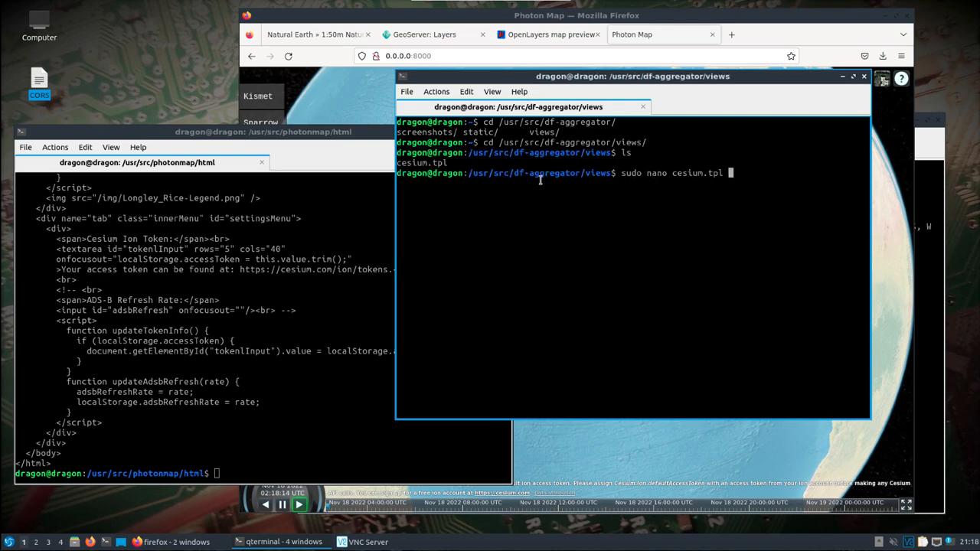
key("Return")
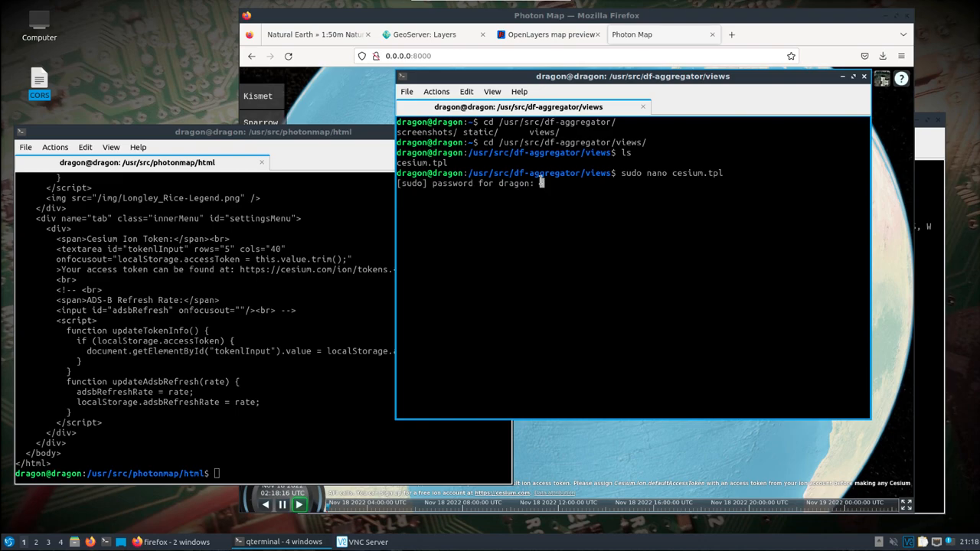
key("Return")
Comment out the Natural Earth imageryProvider block and the sceneModePicker, homeButton and timeline options in the Cesium.Viewer setup.
key("Down")
key("Down")
key("Down")
key("Down")
key("Down")
key("Down")
key("Down")
key("Down")
key("Down")
key("Down")
key("Down")
key("Down")
key("Down")
key("Down")
key("Down")
key("Down")
key("Down")
key("Down")
key("Down")
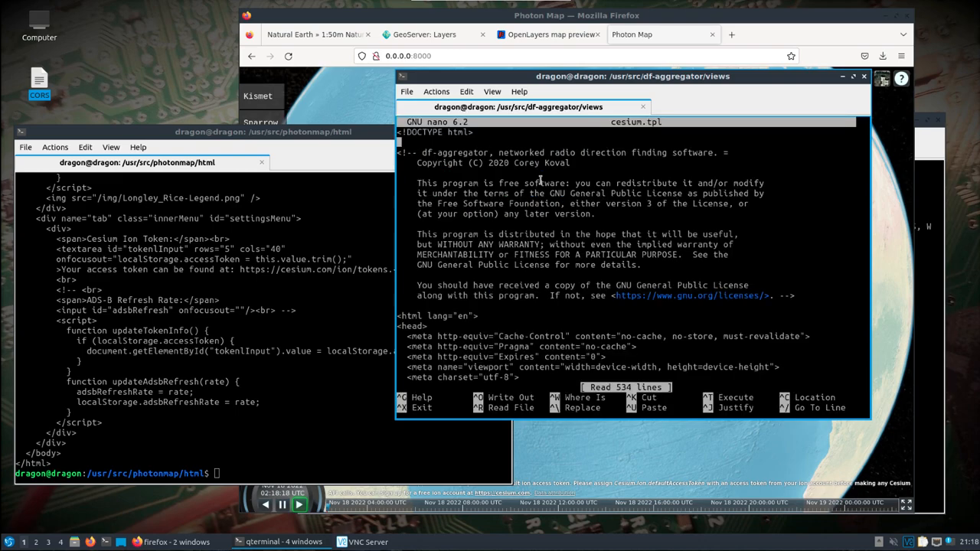
key("Down")
key("Down")
key("Down")
key("Down")
key("Down")
key("Down")
key("Down")
key("Down")
key("Down")
key("Down")
key("Down")
key("Down")
key("Down")
key("Down")
key("Down")
key("Down")
key("Down")
key("Down")
key("Down")
key("Down")
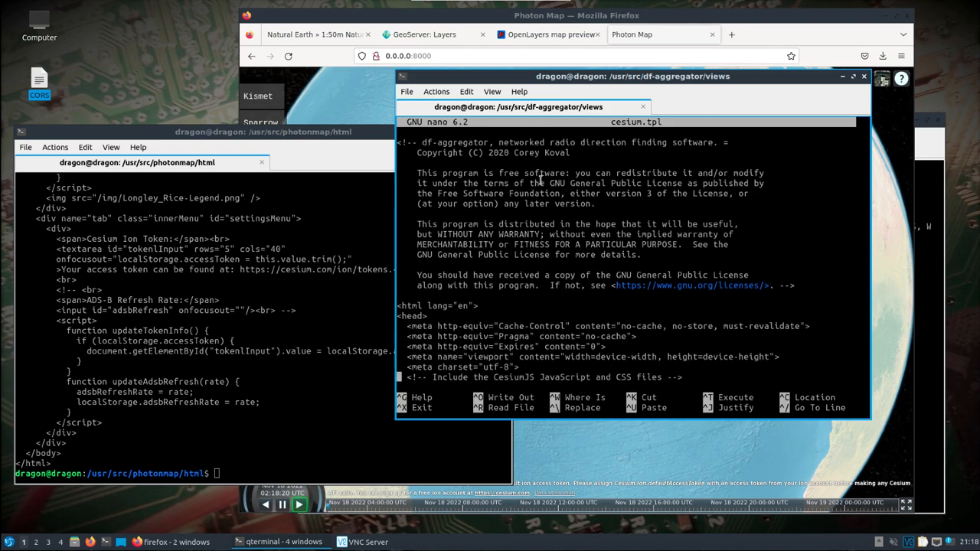
key("Down")
key("Down")
key("Down")
key("Down")
key("Down")
key("Down")
key("Down")
key("Down")
key("Down")
key("Down")
key("Down")
key("Down")
key("Down")
key("Down")
key("Down")
key("Down")
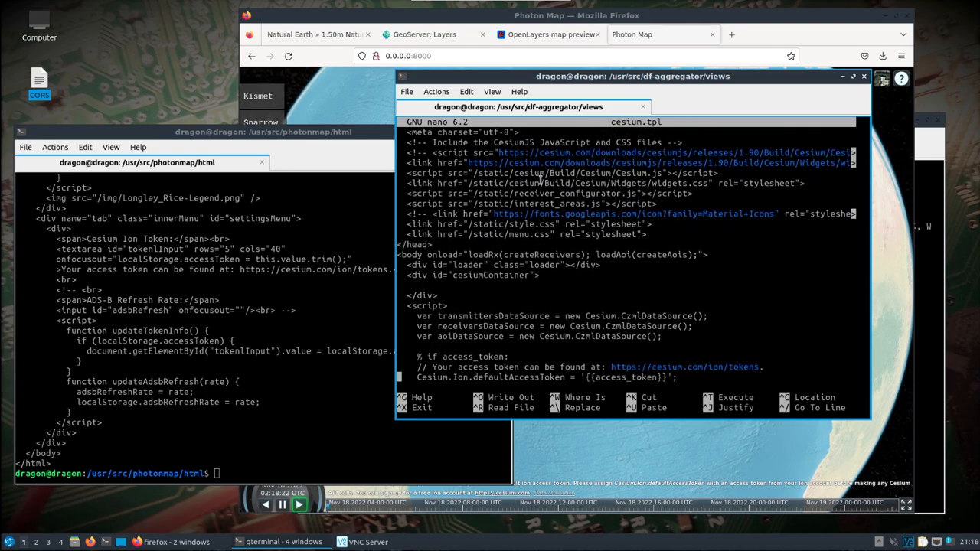
key("Down")
key("Down")
key("Down")
key("Down")
key("Down")
key("Down")
key("Down")
key("Down")
key("Down")
key("Down")
key("Down")
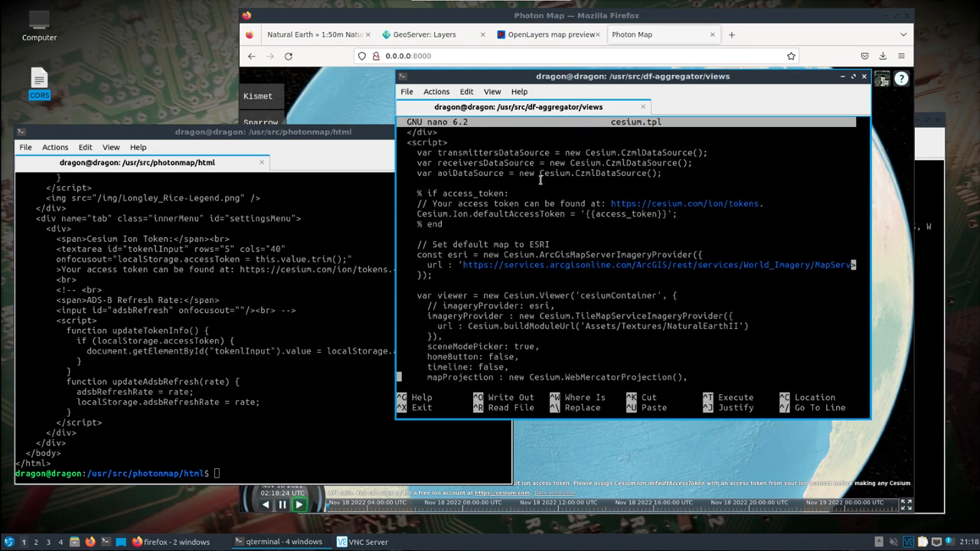
key("Up")
key("Up")
key("Up")
key("Up")
key("Up")
key("Up")
key("Up")
key("Up")
key("Up")
key("Up")
key("Up")
key("Up")
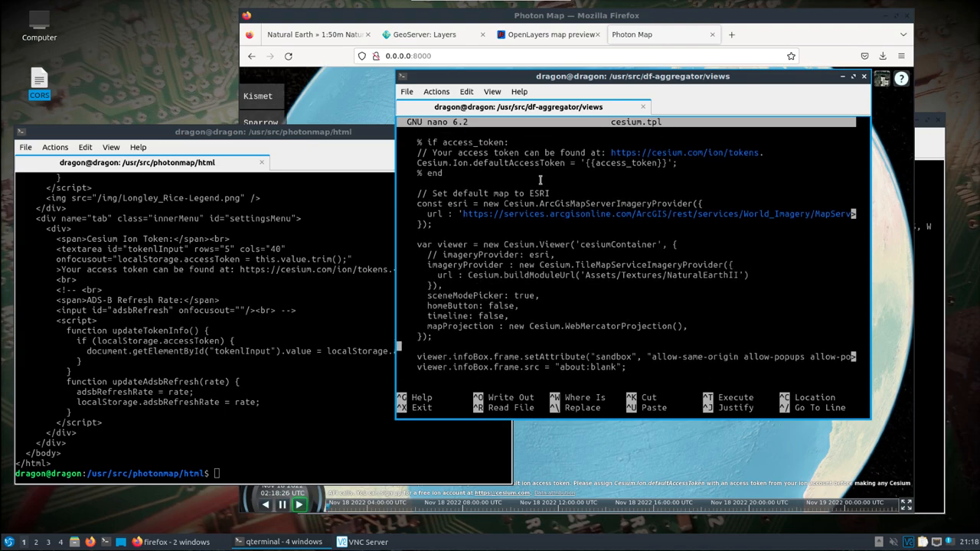
key("Up")
key("Up")
key("Up")
key("Up")
key("Up")
key("Down")
key("Down")
key("Down")
key("Down")
key("Down")
key("Down")
key("Down")
key("Up")
key("Right")
key("Right")
key("Right")
key("Right")
key("Right")
key("Right")
type("//")
key("Down")
key("Left")
key("Left")
type("//")
key("Down")
key("Left")
key("Left")
type("//")
key("Down")
type("//")
key("Down")
key("Left")
key("Left")
type("//")
key("Down")
key("Left")
key("Left")
type("//")
key("Down")
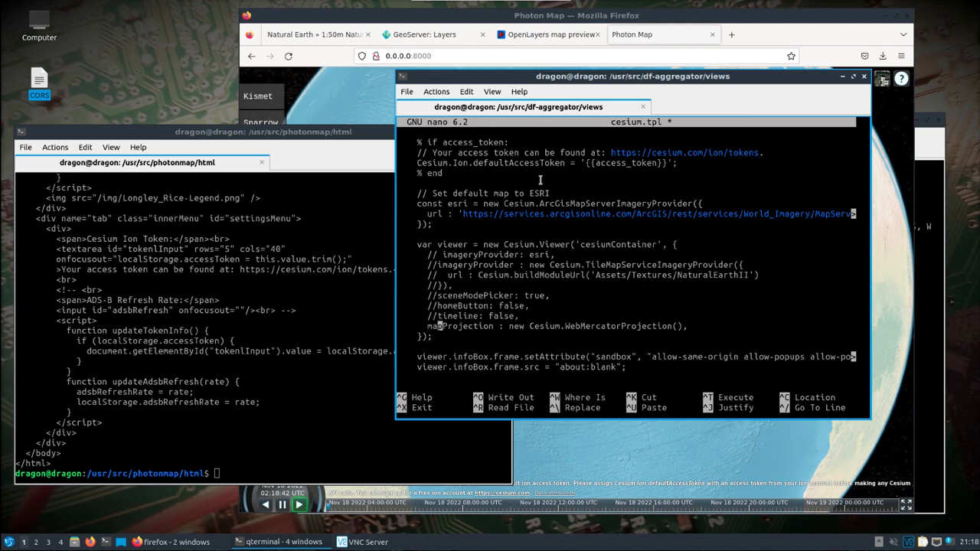
key("Left")
Insert an empty line after the closing of the Cesium.Viewer block.
key("Down")
key("Down")
key("Down")
key("Down")
key("Down")
key("Down")
key("Down")
key("Down")
key("Down")
key("Down")
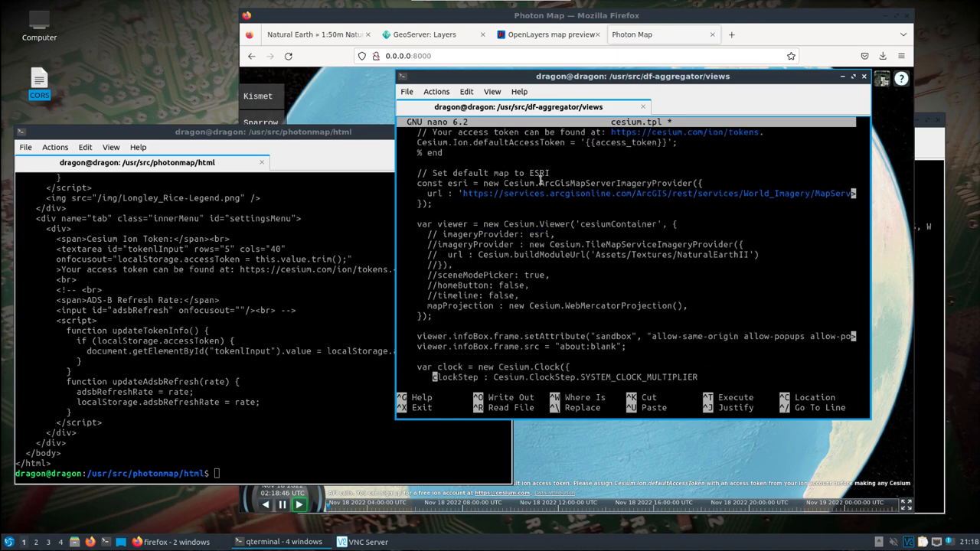
key("Up")
key("Up")
key("Up")
key("Up")
key("Up")
key("Up")
key("Up")
key("Up")
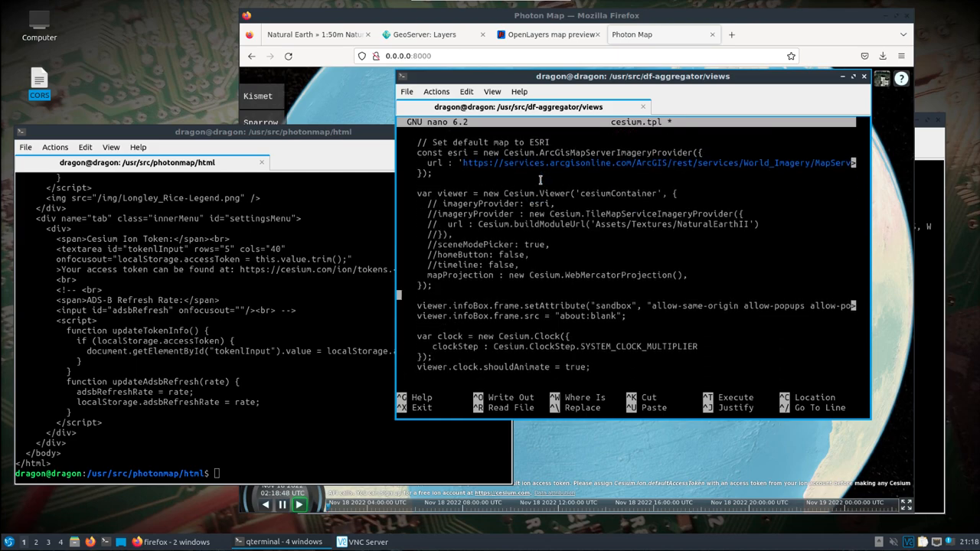
key("Return")
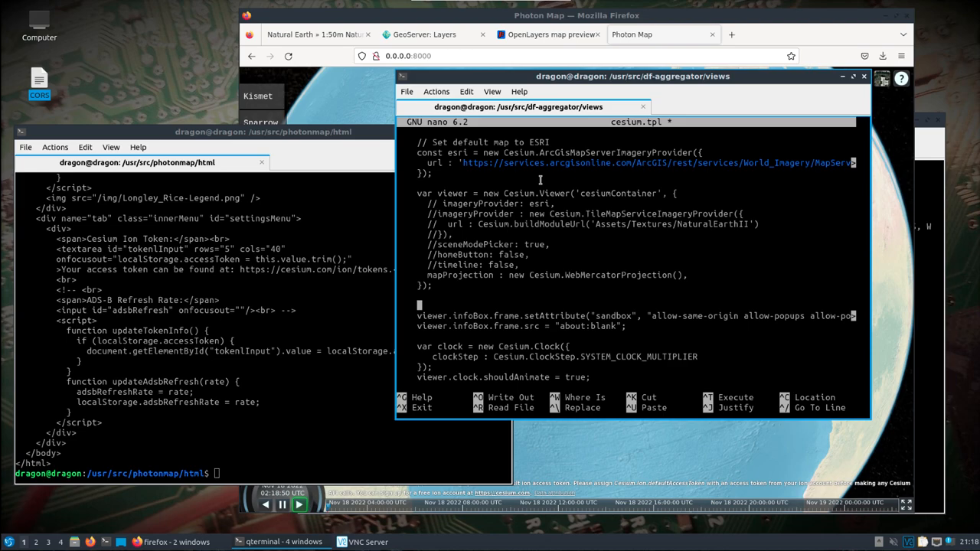
Scroll back through the printed index.html to locate the WMS imagery layer code.
left_click(153, 339)
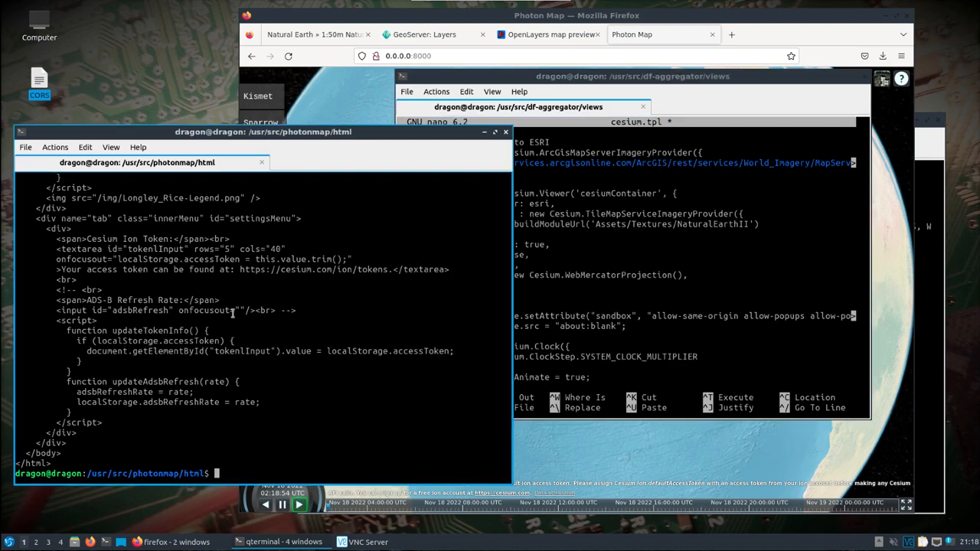
scroll(232, 314, "up", 15)
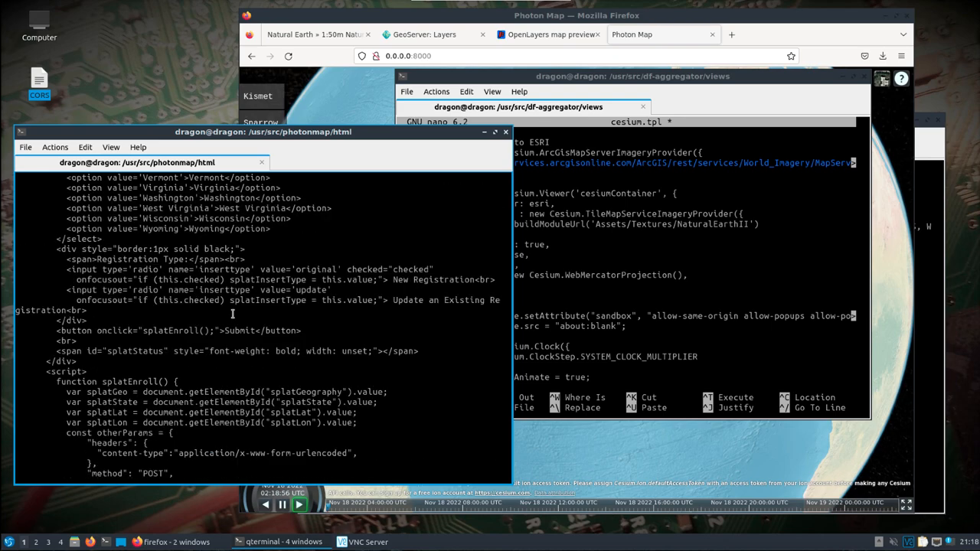
scroll(232, 313, "up", 20)
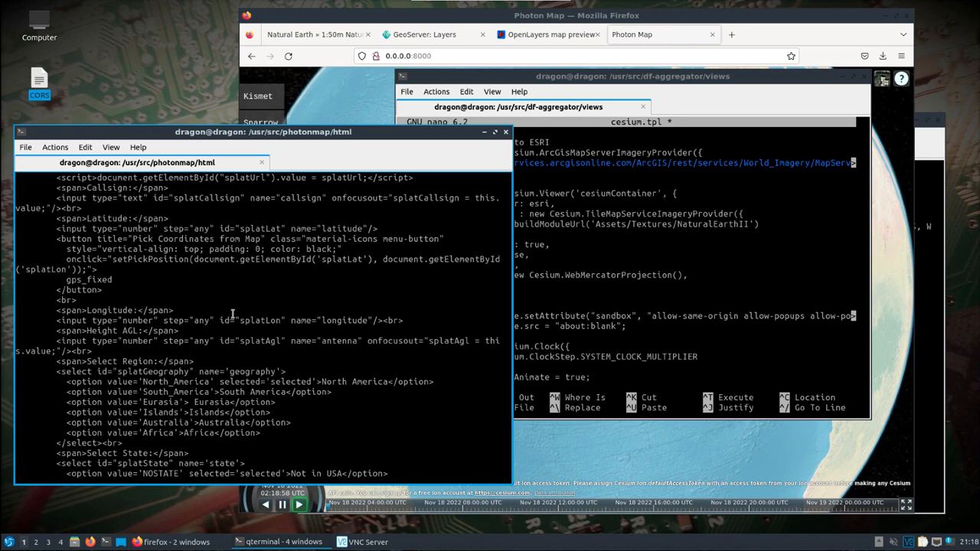
scroll(232, 314, "up", 20)
scroll(232, 314, "up", 20)
scroll(232, 314, "up", 10)
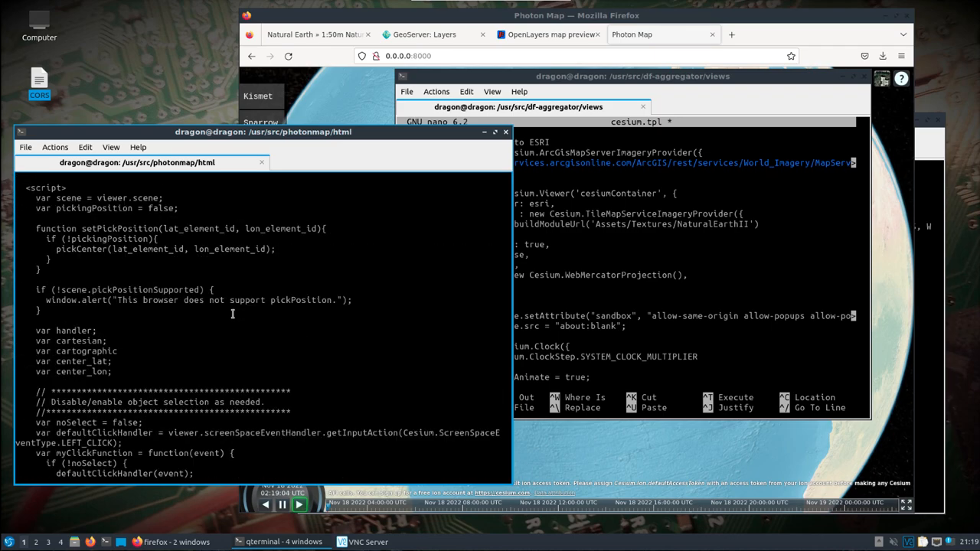
scroll(232, 314, "down", 10)
scroll(232, 314, "up", 1)
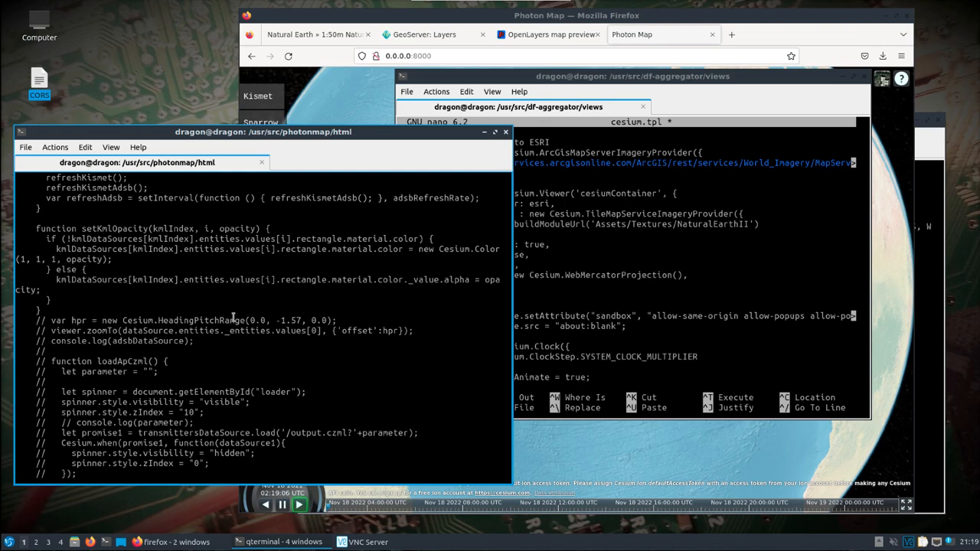
scroll(237, 330, "up", 6)
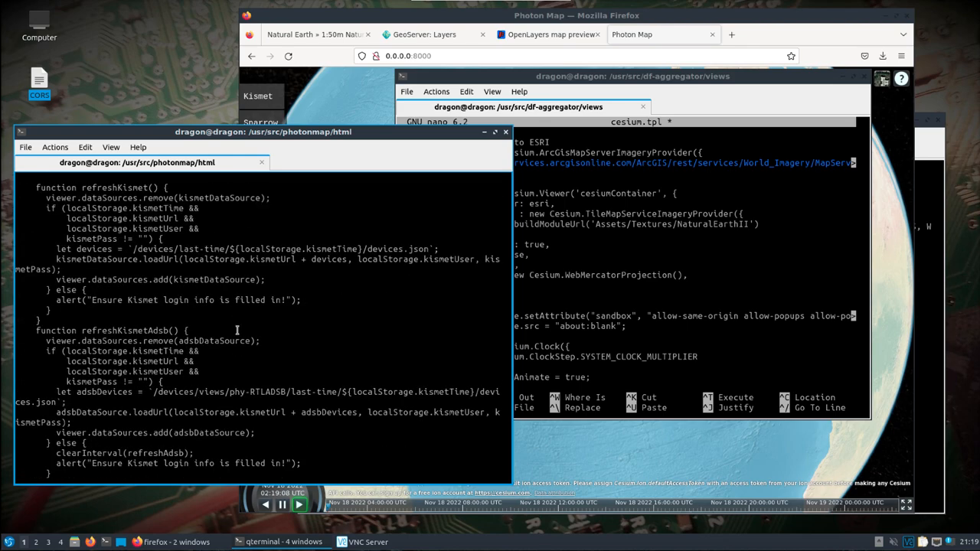
scroll(237, 330, "up", 6)
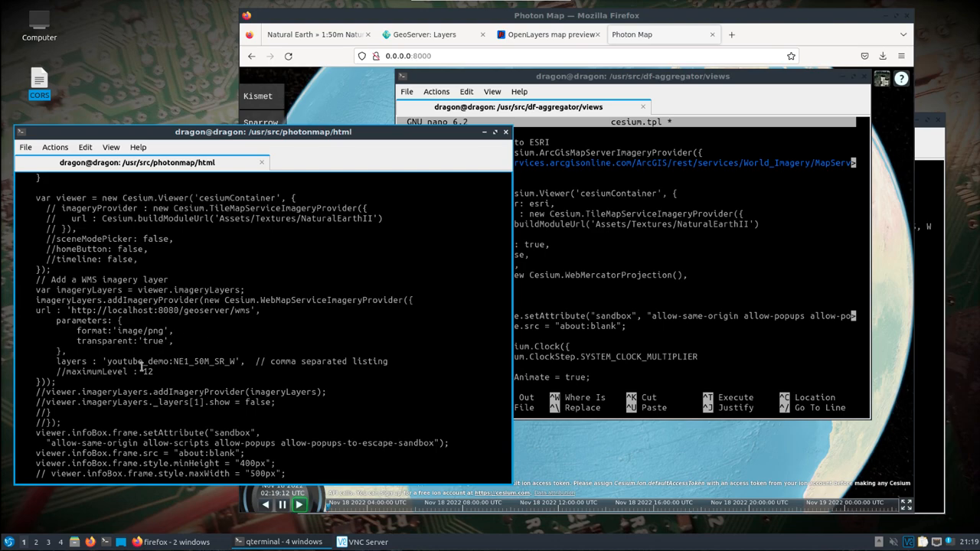
Copy the WMS imagery layer block from the printed index.html and paste it below the Cesium.Viewer block in cesium.tpl.
left_click_drag(59, 380, 35, 280)
right_click(35, 280)
left_click(58, 291)
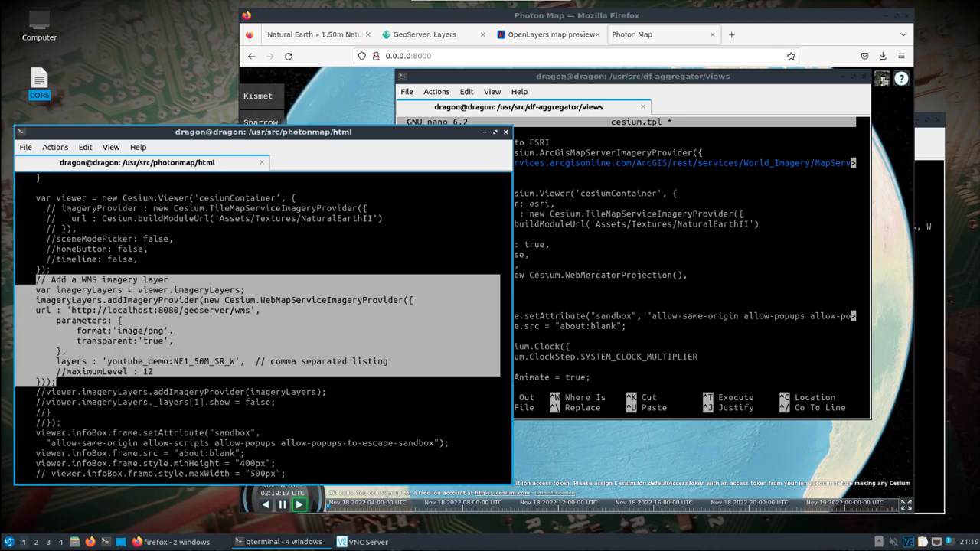
left_click(534, 276)
right_click(485, 300)
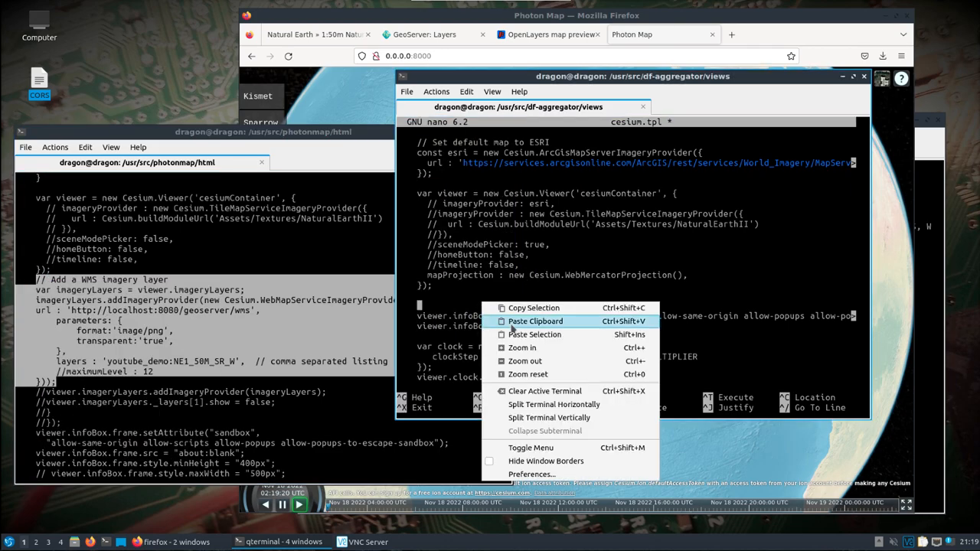
left_click(514, 325)
Add a blank line after the pasted WMS block, then save cesium.tpl and exit nano.
left_click(580, 216)
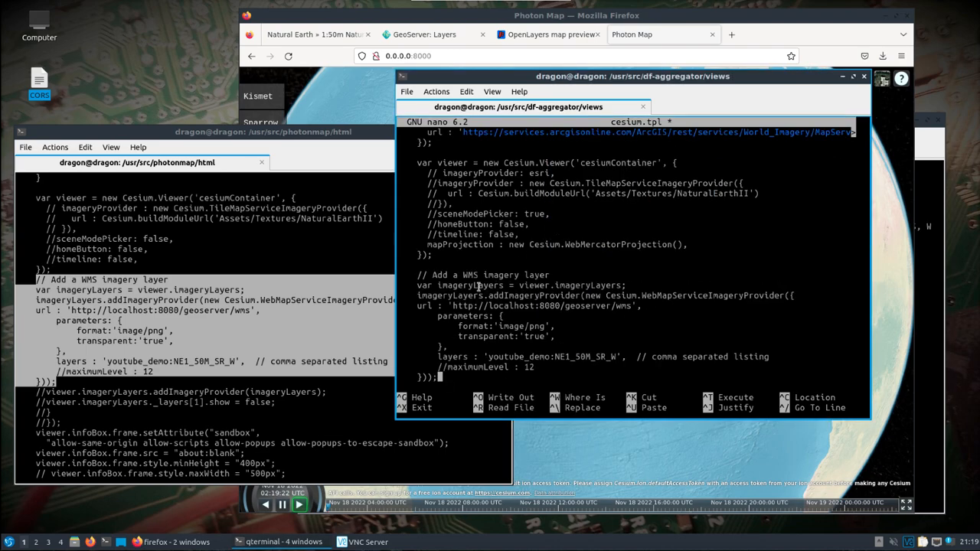
key("Down")
key("Down")
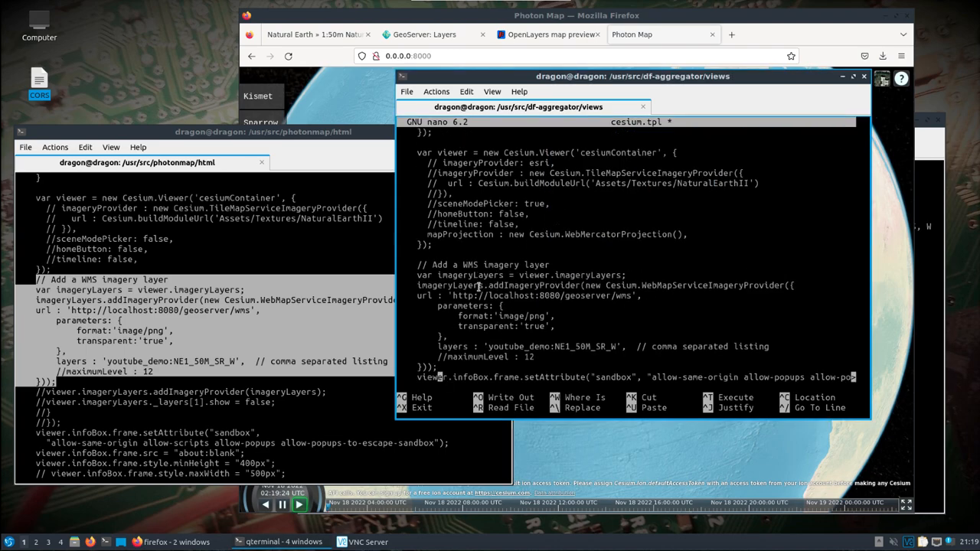
key("Up")
key("Up")
key("Return")
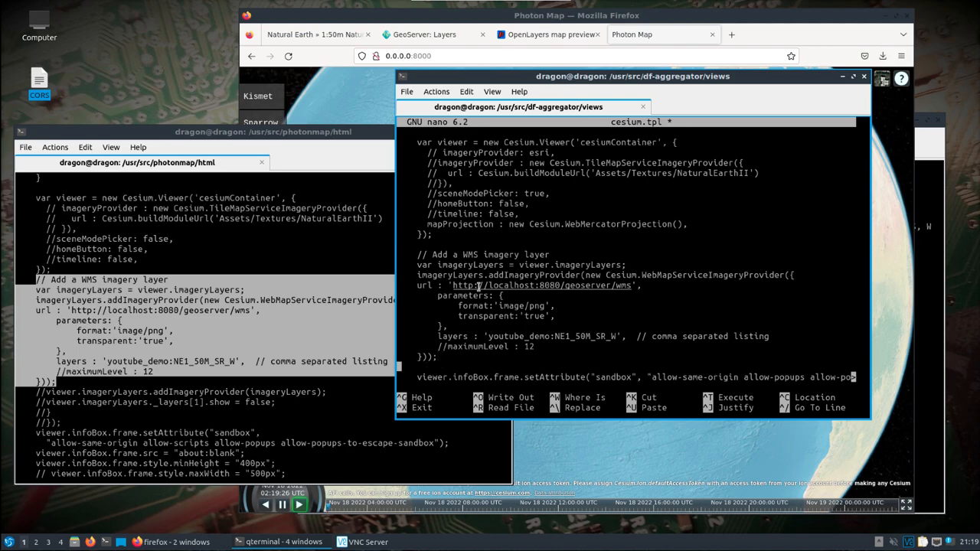
key("Up")
key("Up")
key("Up")
key("ctrl+x")
key("y")
key("Return")
List the views folder and move up to the df-aggregator directory.
type("ls")
key("Return")
type("cd ..")
key("Return")
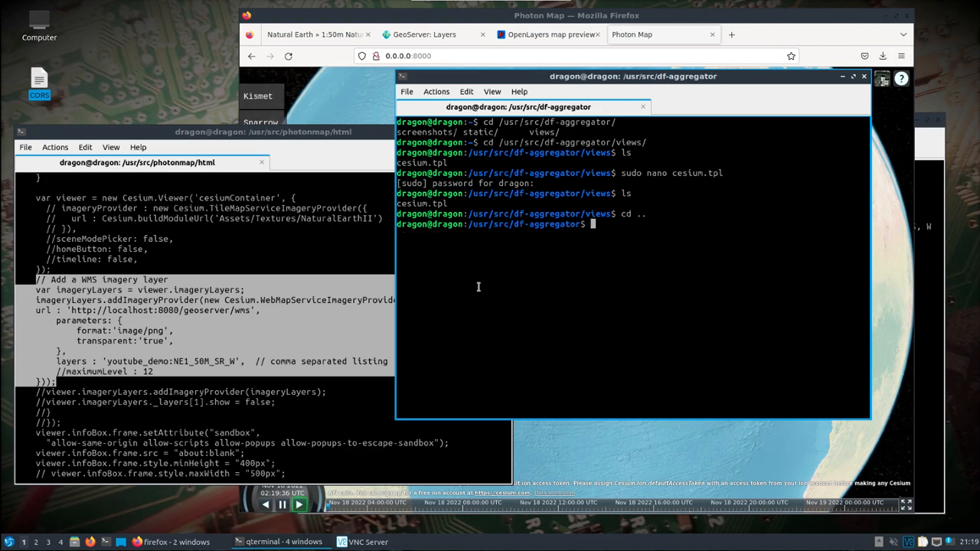
Stop the running photonmap server and close its terminal window.
left_click(339, 409)
key("ctrl+c")
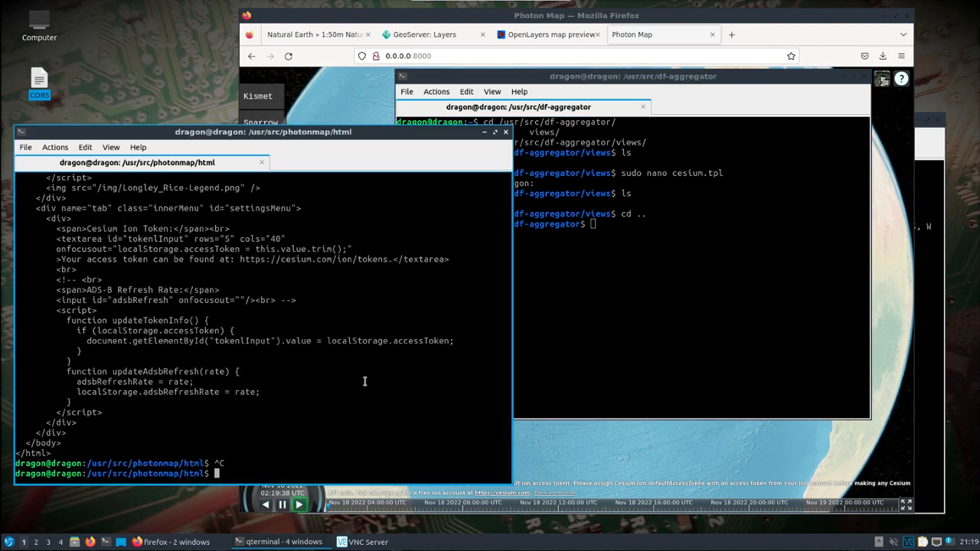
left_click(506, 134)
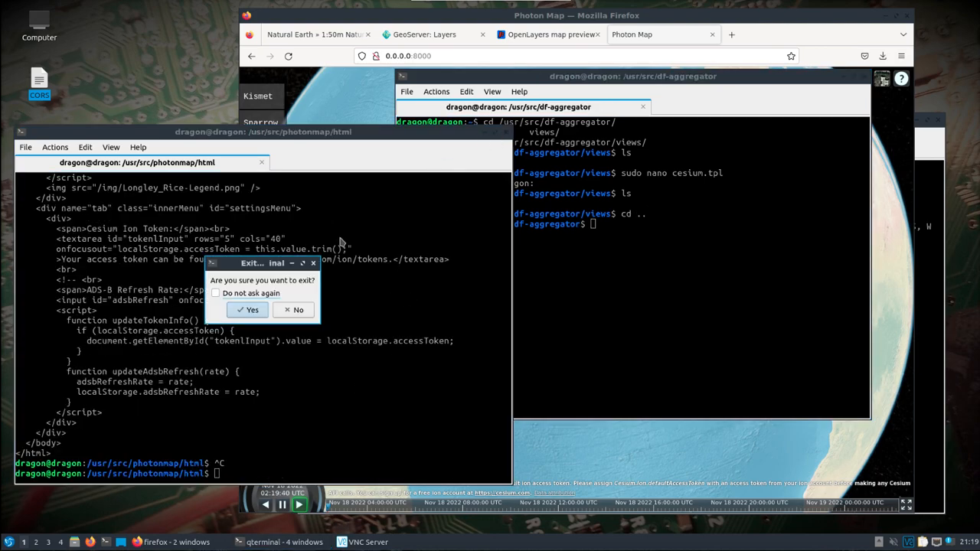
left_click(259, 313)
List the df-aggregator directory and display the help options of df-aggregator.py.
left_click_drag(594, 82, 320, 97)
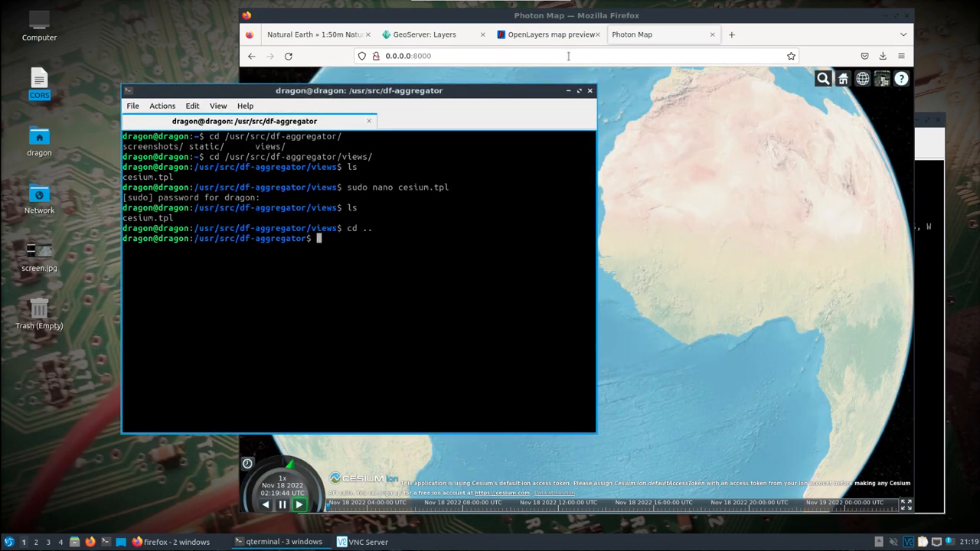
left_click(432, 39)
left_click(635, 35)
left_click(187, 295)
type("ls")
key("Return")
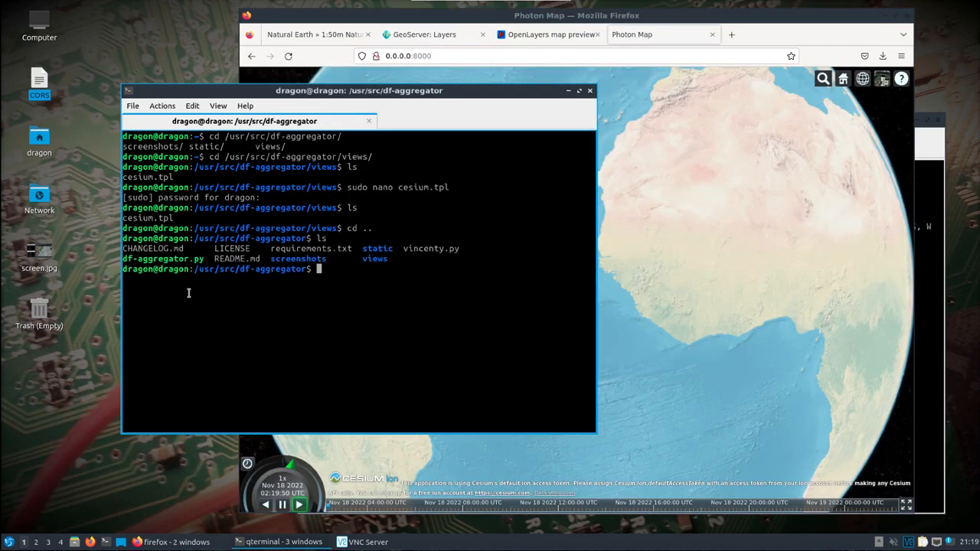
type("./df-aggregator.py -h")
key("Return")
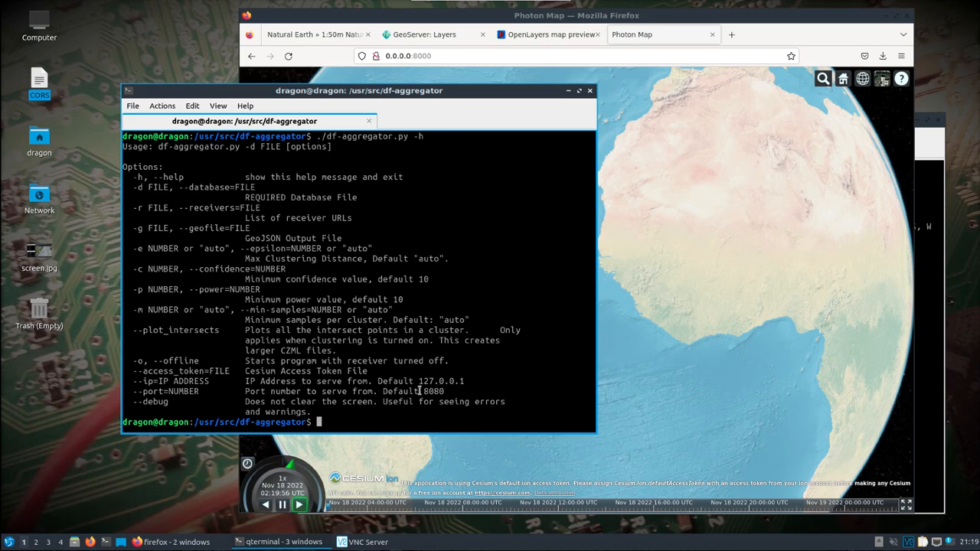
Run df-aggregator.py with database /home/dragon/test, offline mode -o and --port=8000.
key("Up")
key("BackSpace")
key("BackSpace")
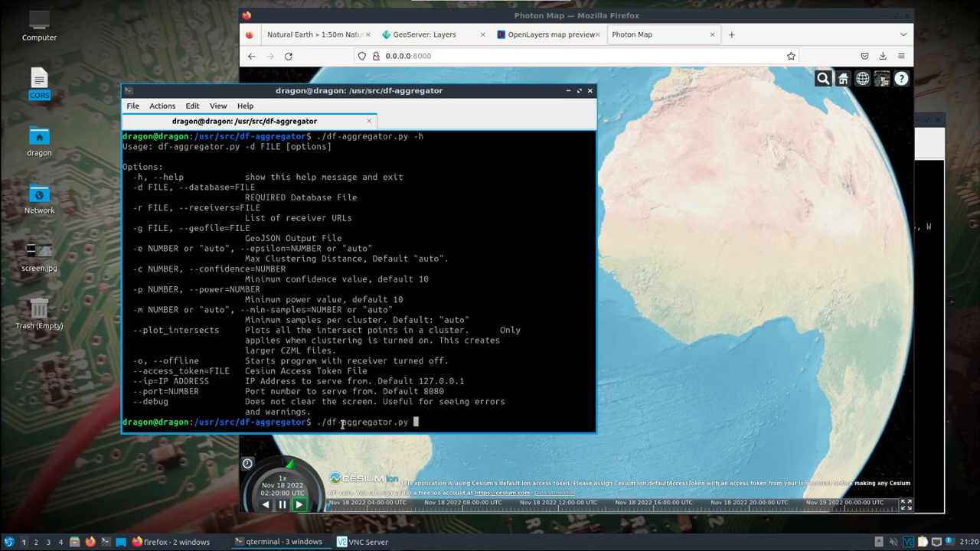
type("-d /home/dragon/test.t")
key("BackSpace")
key("BackSpace")
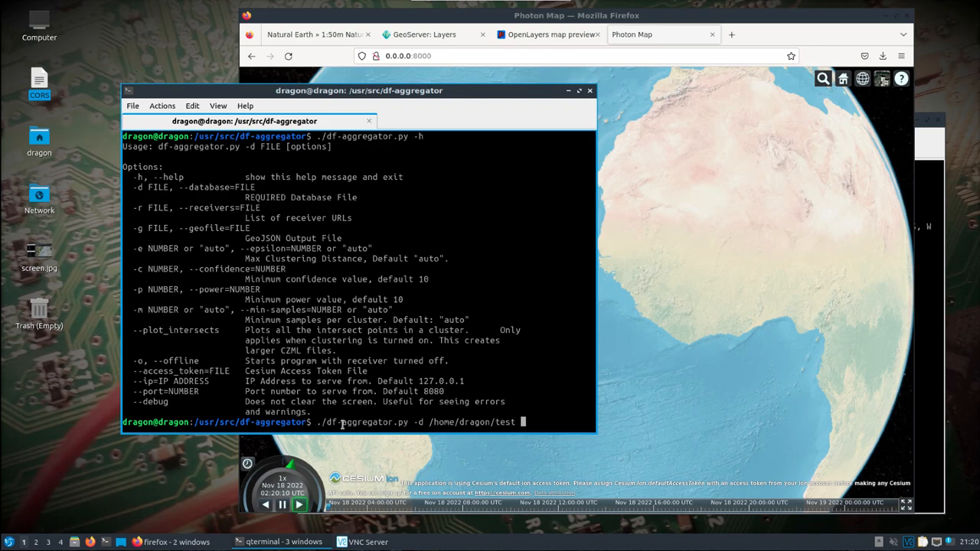
type("-o --port=80")
key("Return")
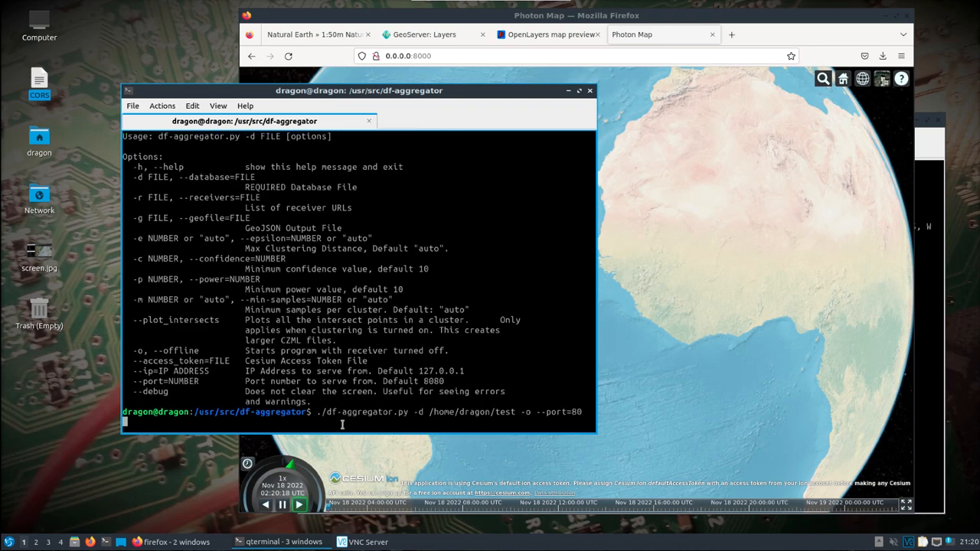
type("81")
key("BackSpace")
key("BackSpace")
key("BackSpace")
type("000")
key("Return")
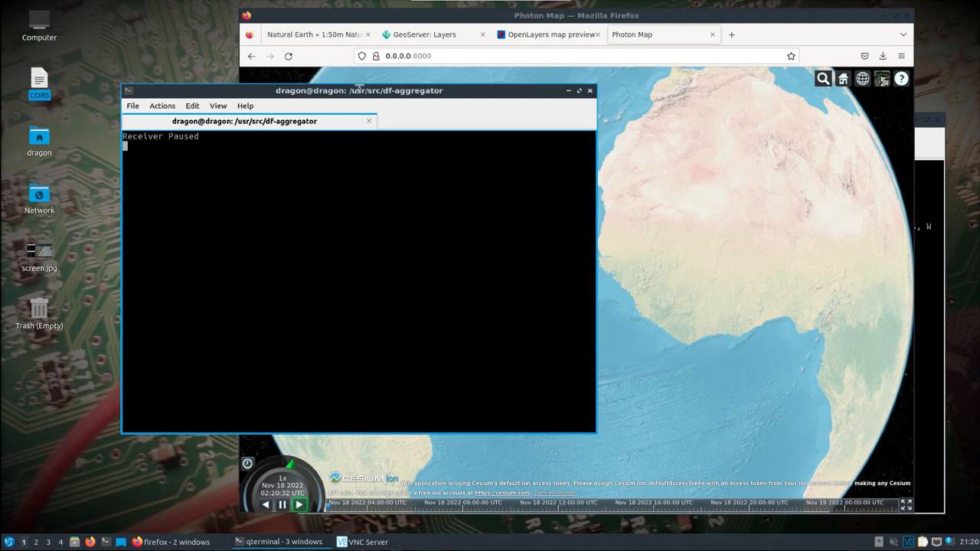
Reload the map page on port 8000 and choose Natural Earth II as the base imagery.
left_click_drag(357, 91, 260, 87)
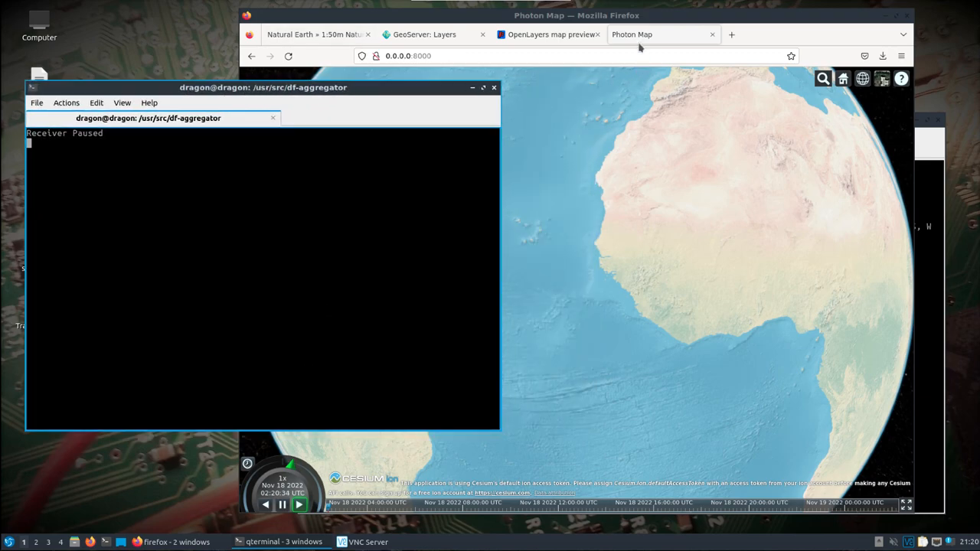
left_click(287, 57)
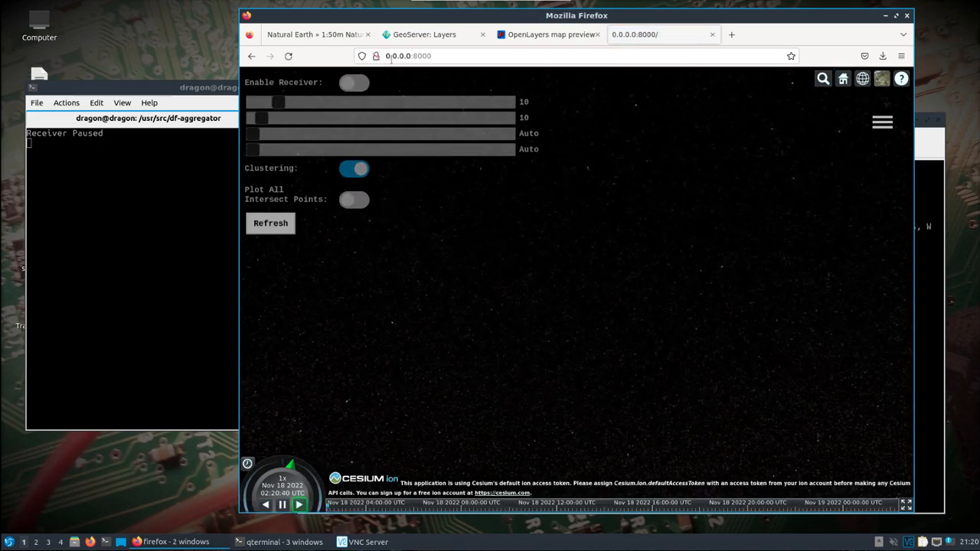
left_click(876, 80)
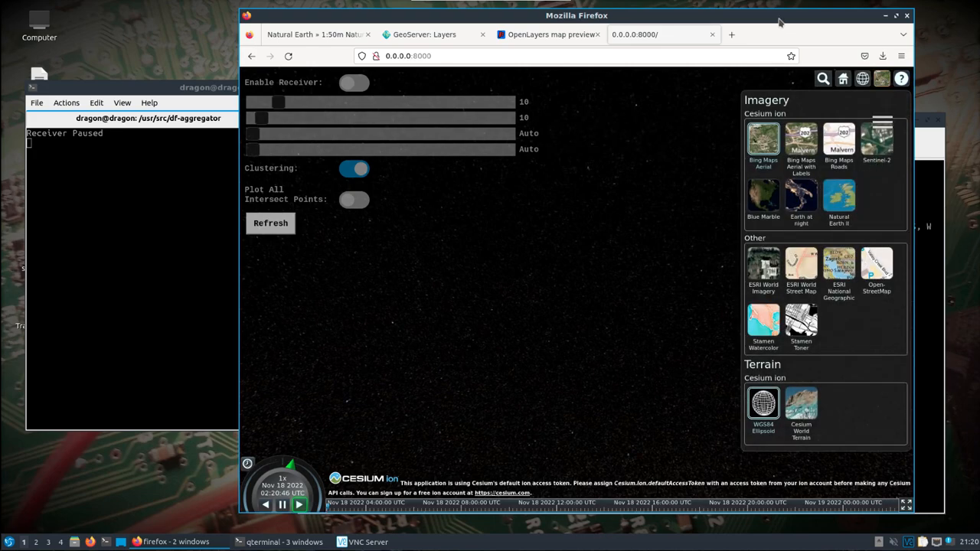
left_click_drag(687, 17, 599, 22)
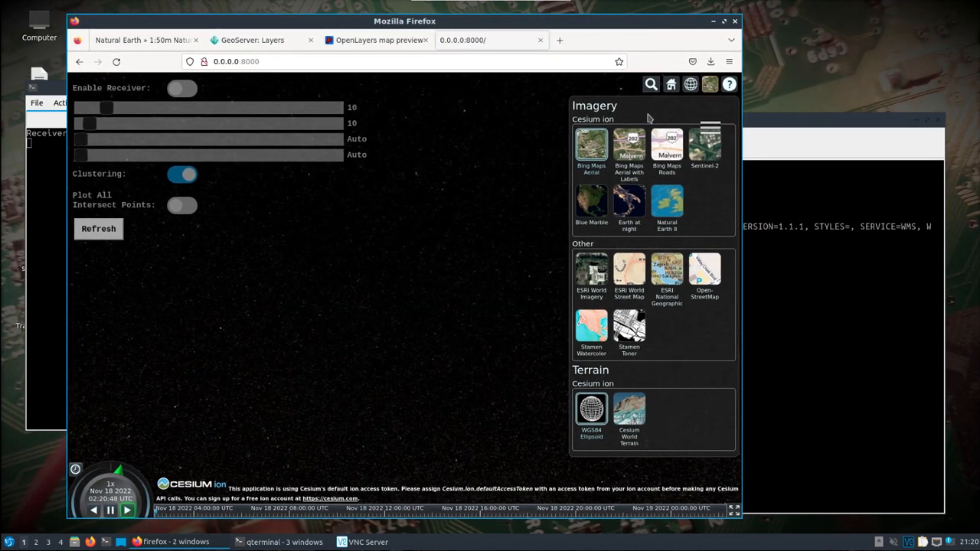
left_click_drag(788, 120, 802, 113)
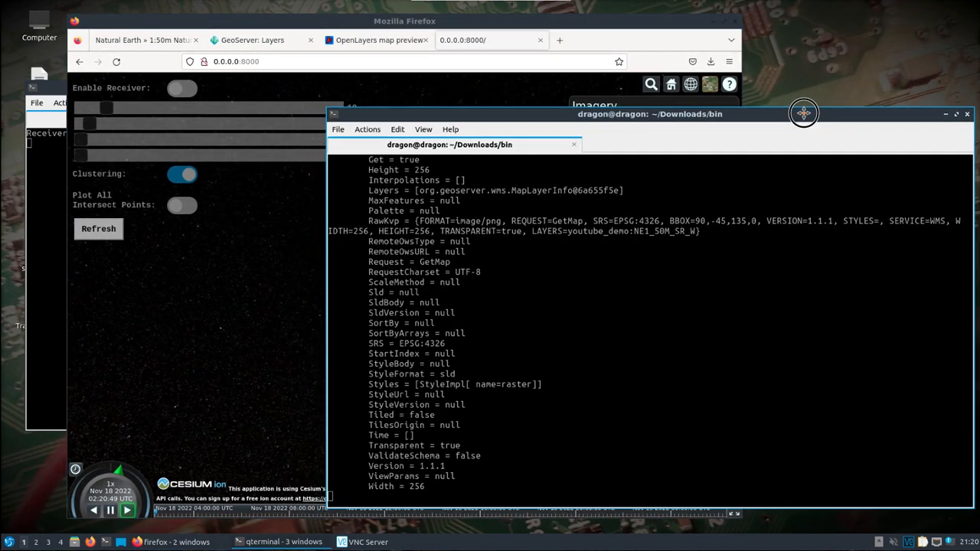
left_click(624, 22)
left_click(667, 202)
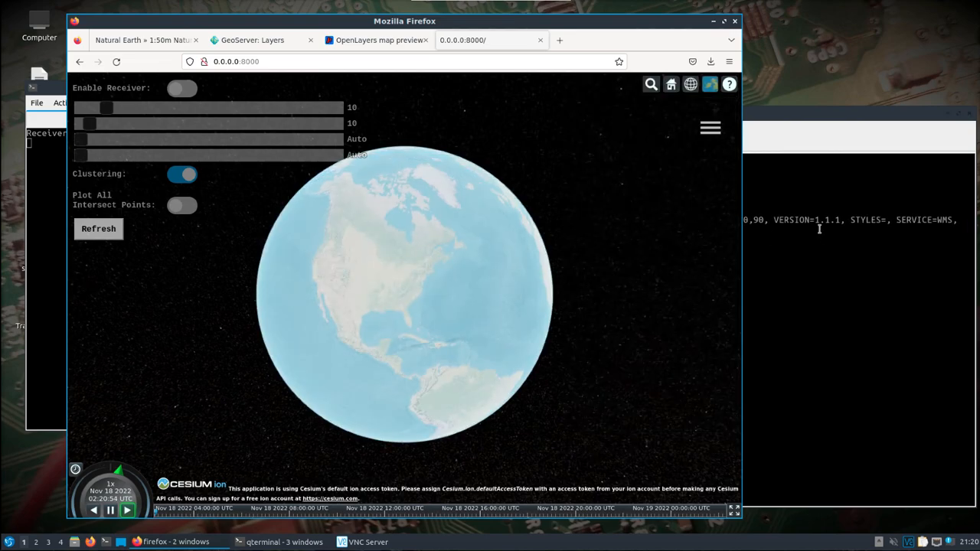
Check the GeoServer log terminal and query a point on the globe for its band values, then close the info box.
left_click(791, 120)
left_click_drag(727, 115, 857, 114)
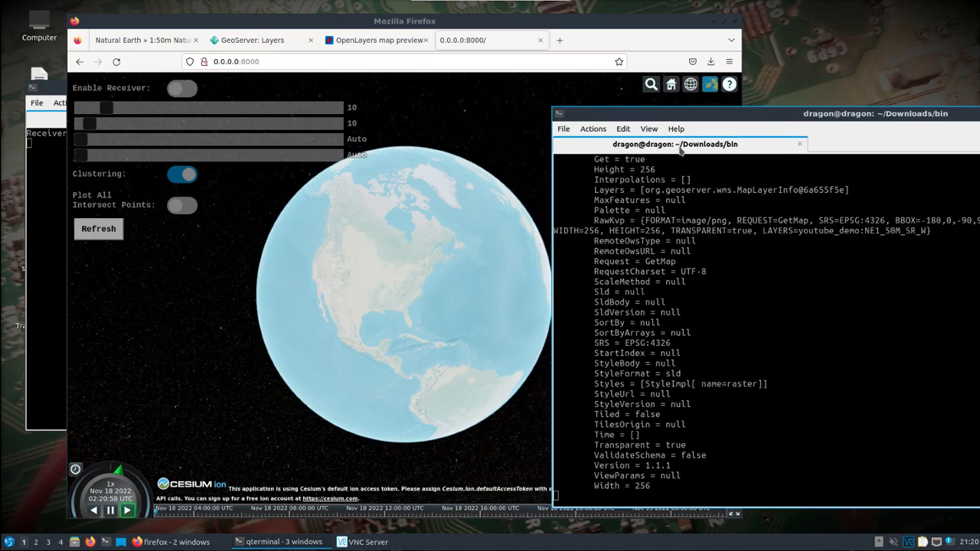
left_click(393, 285)
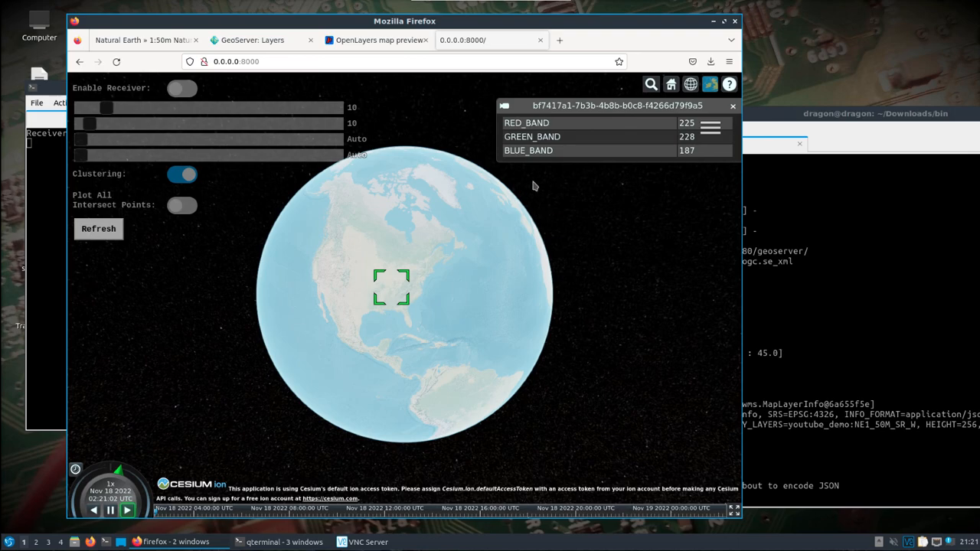
left_click(733, 108)
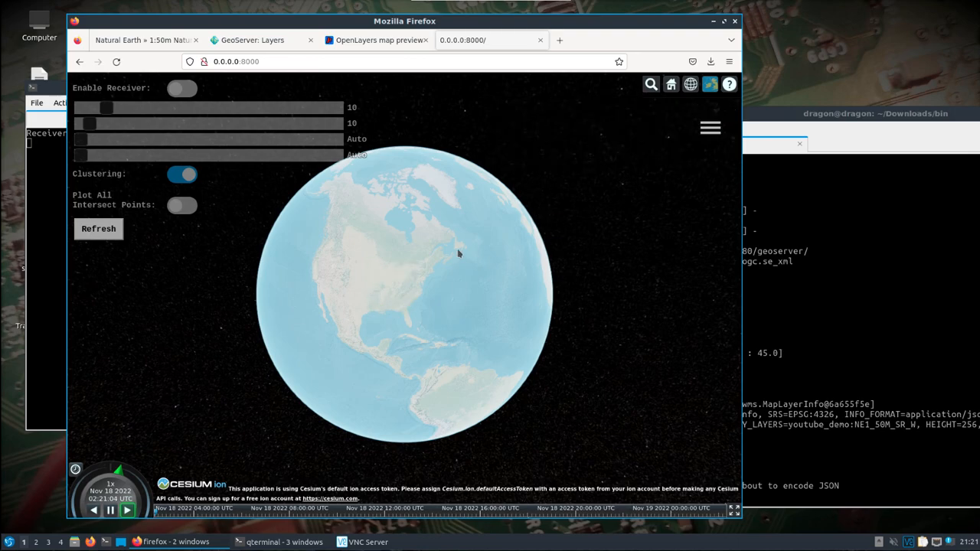
Zoom in over North America to inspect the WMS imagery, then open the base layer picker.
scroll(386, 288, "down", 1)
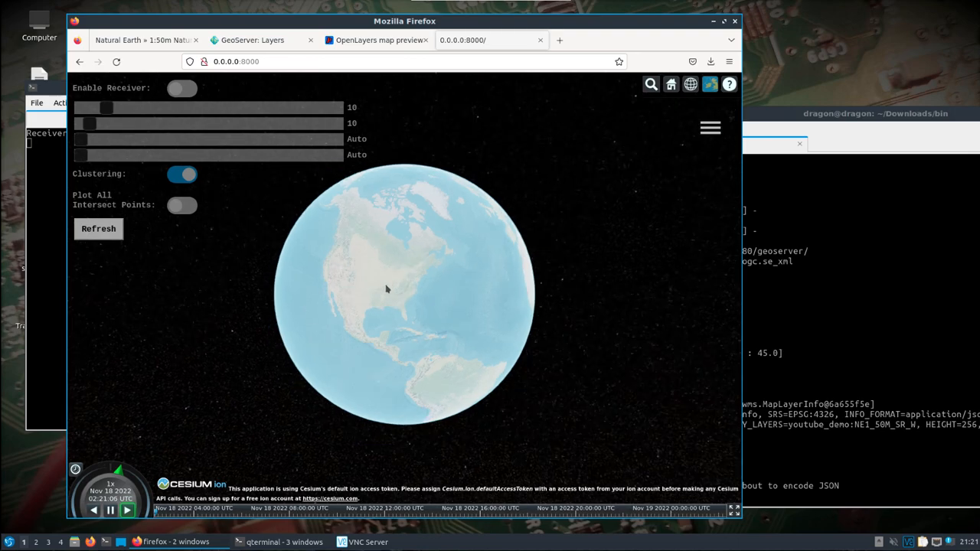
scroll(386, 288, "up", 3)
scroll(390, 289, "up", 1)
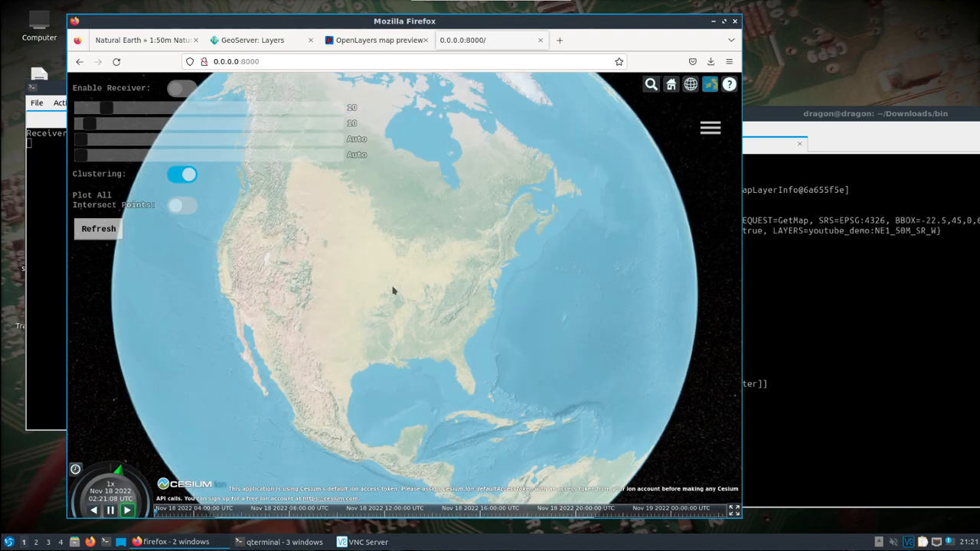
scroll(393, 290, "up", 1)
scroll(394, 290, "up", 3)
left_click_drag(383, 295, 508, 188)
scroll(331, 317, "down", 5)
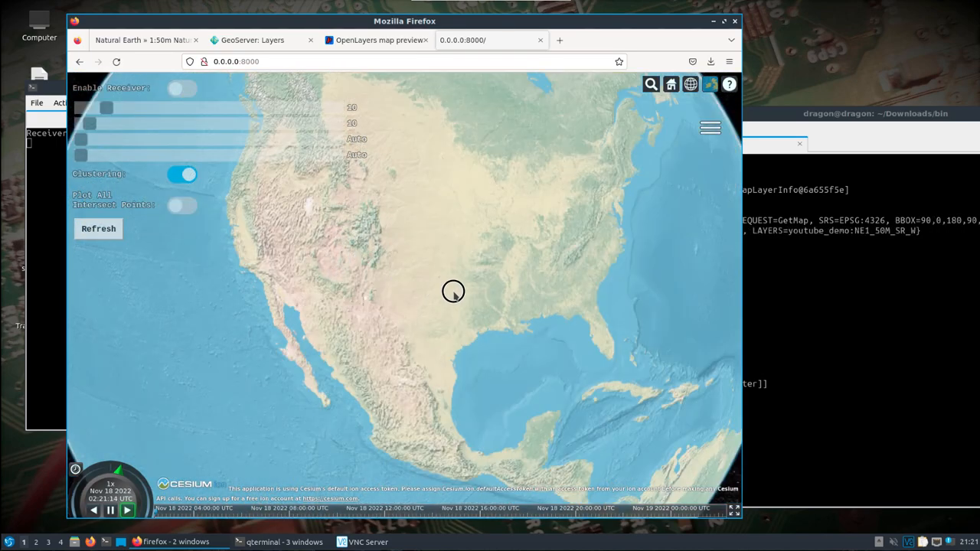
mouse_move(409, 271)
left_mouse_down()
mouse_move(518, 277)
mouse_move(422, 270)
left_mouse_up()
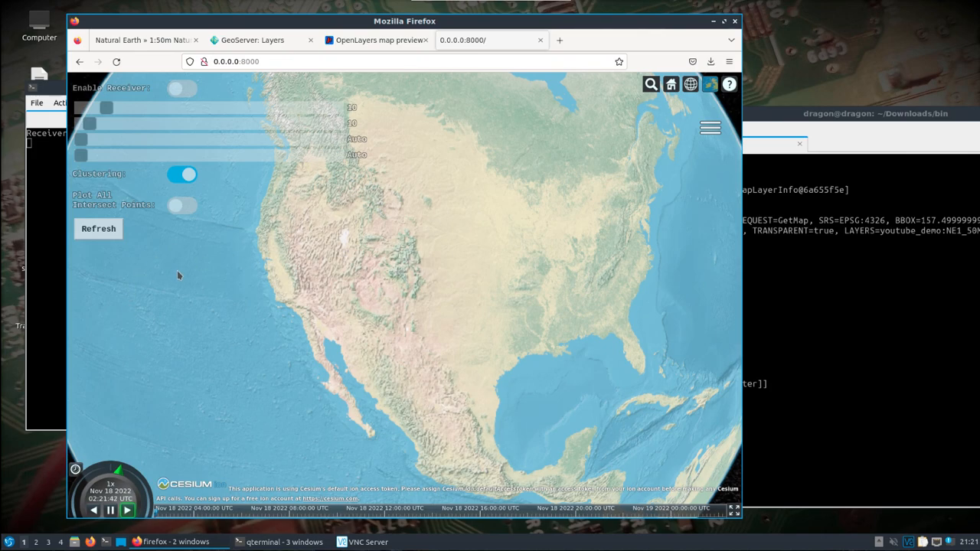
left_click(709, 84)
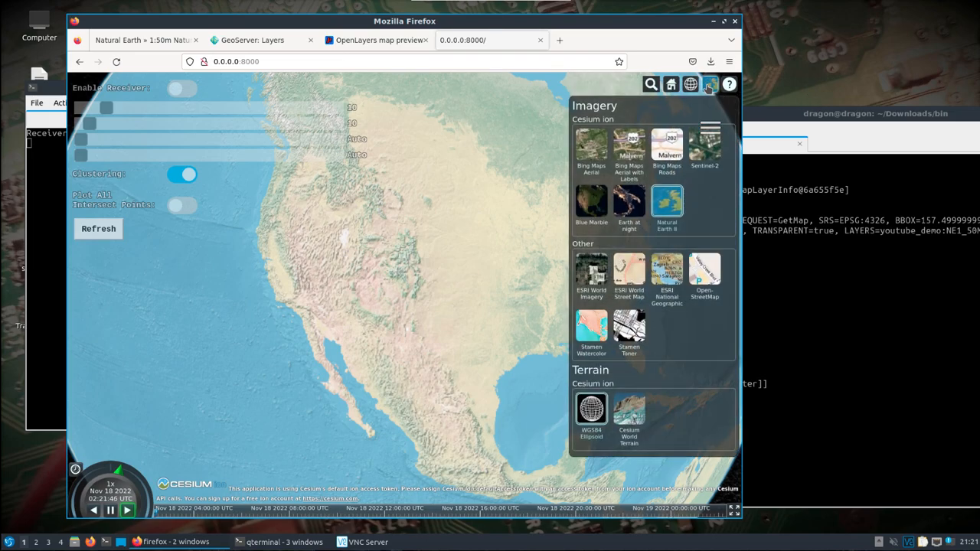